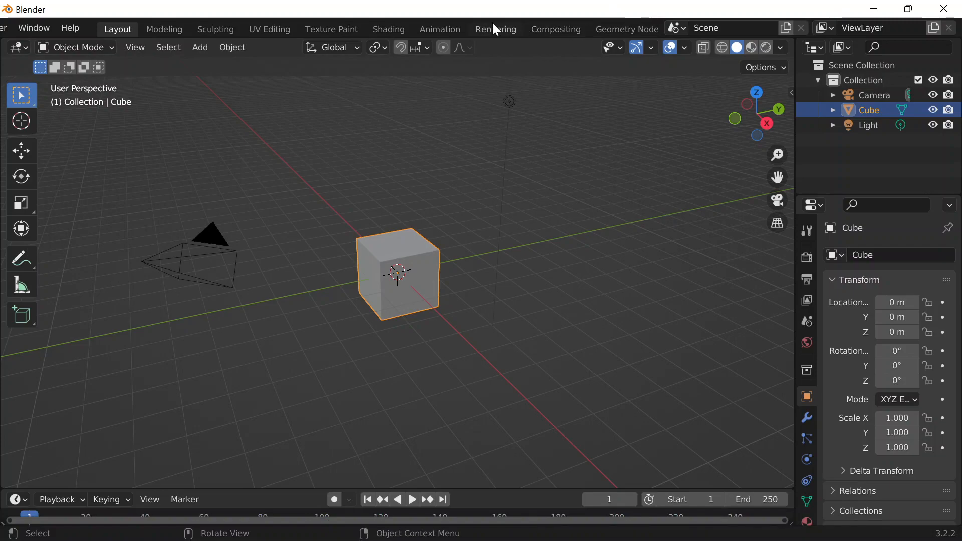
Switch to the Geometry Nodes workspace, shrink the spreadsheet area, and create a new geometry node tree on the cube
scroll(601, 36, "down", 4)
left_click(526, 29)
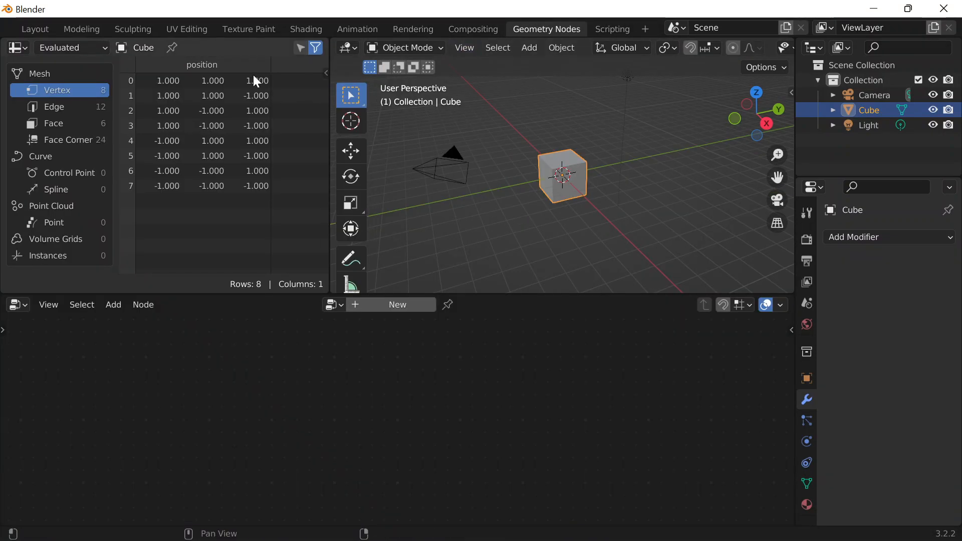
left_click_drag(329, 55, 17, 55)
scroll(281, 215, "up", 3)
left_click(404, 305)
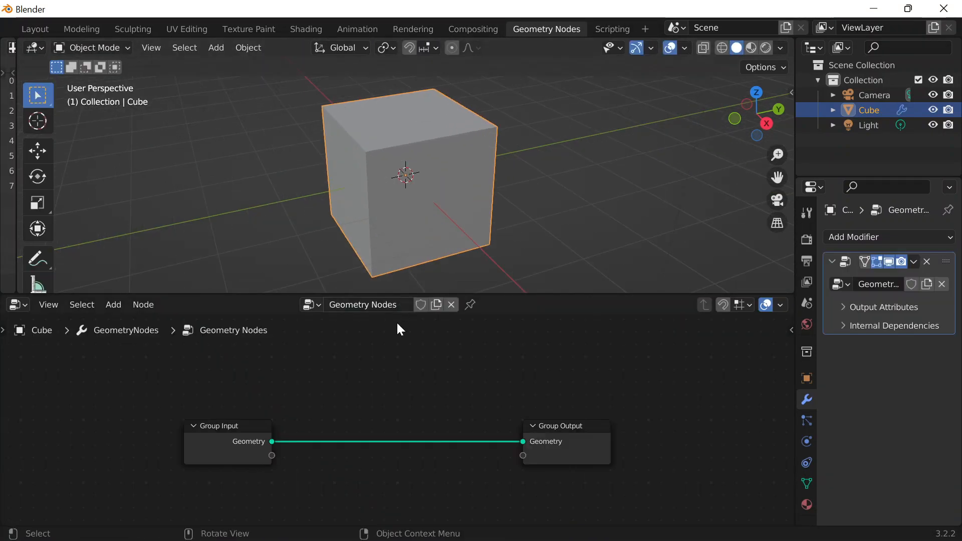
Disconnect Group Input from Group Output and add a String to Curves node between the two
scroll(351, 459, "up", 10)
scroll(334, 458, "down", 2)
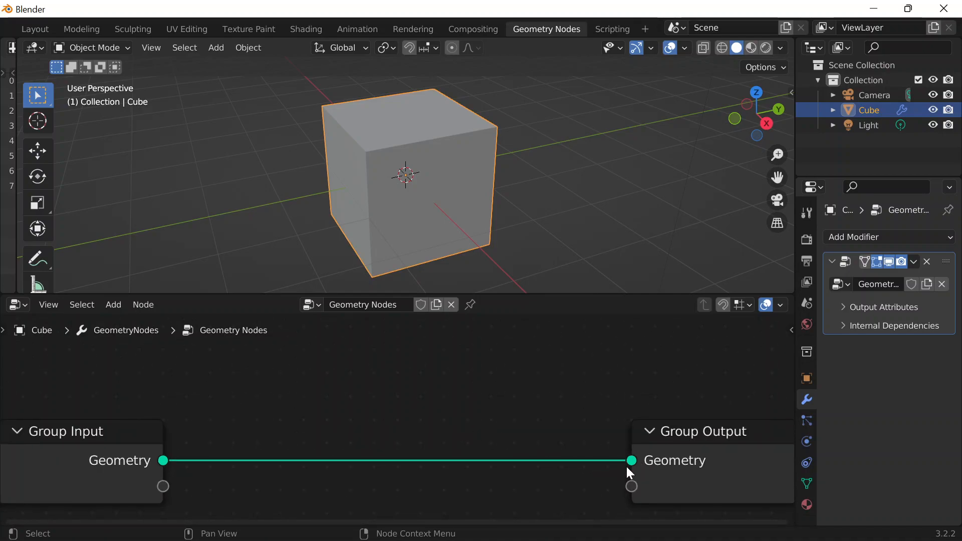
left_click_drag(628, 467, 317, 476)
key("shift+a")
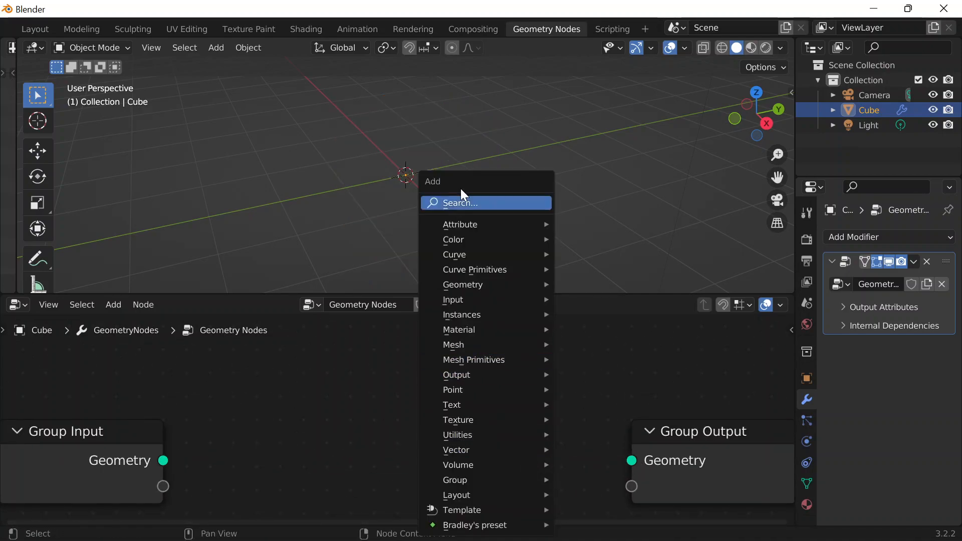
left_click(464, 201)
type("string")
left_click(519, 378)
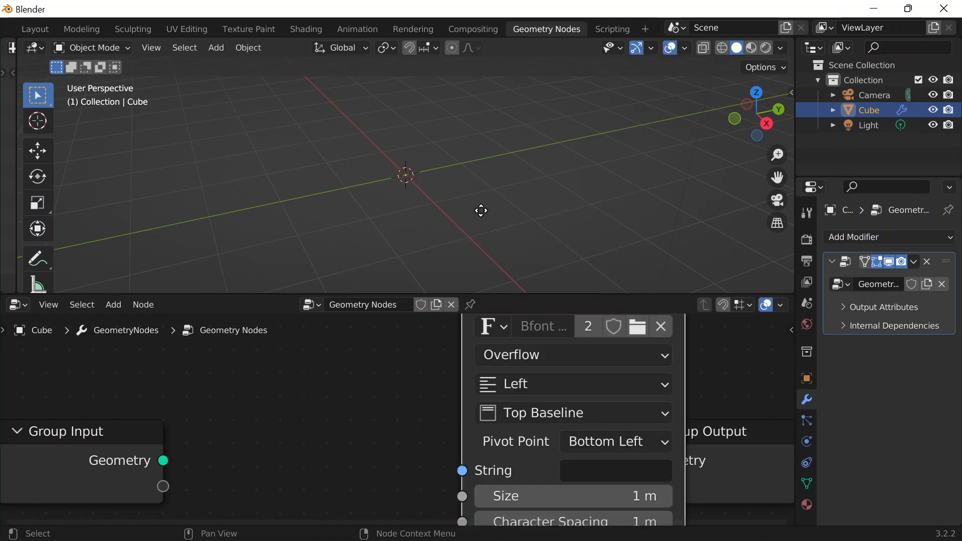
left_click(195, 361)
left_click_drag(260, 370, 343, 372)
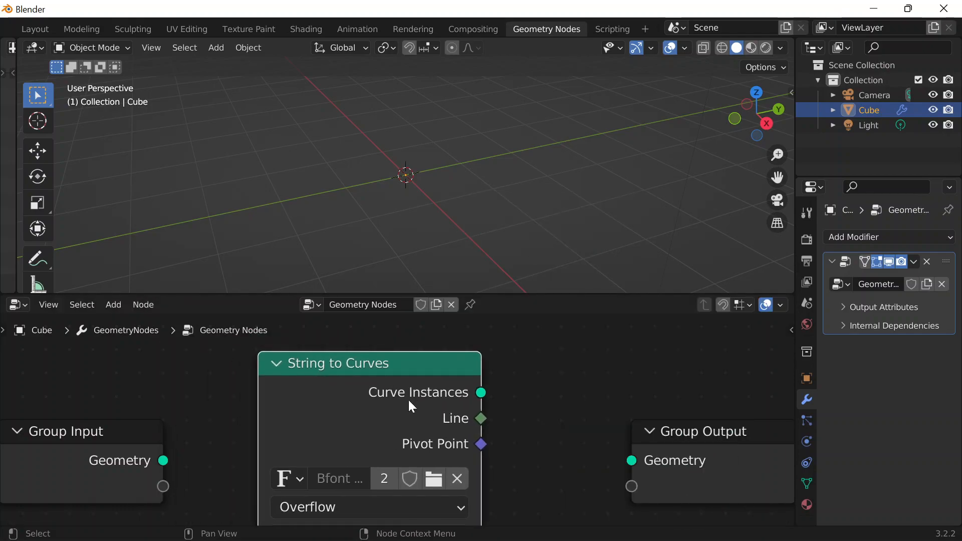
left_click_drag(462, 356, 475, 347)
Connect the Curve Instances output of String to Curves to the Group Output geometry, and move Group Output slightly up
left_click_drag(496, 384, 561, 441)
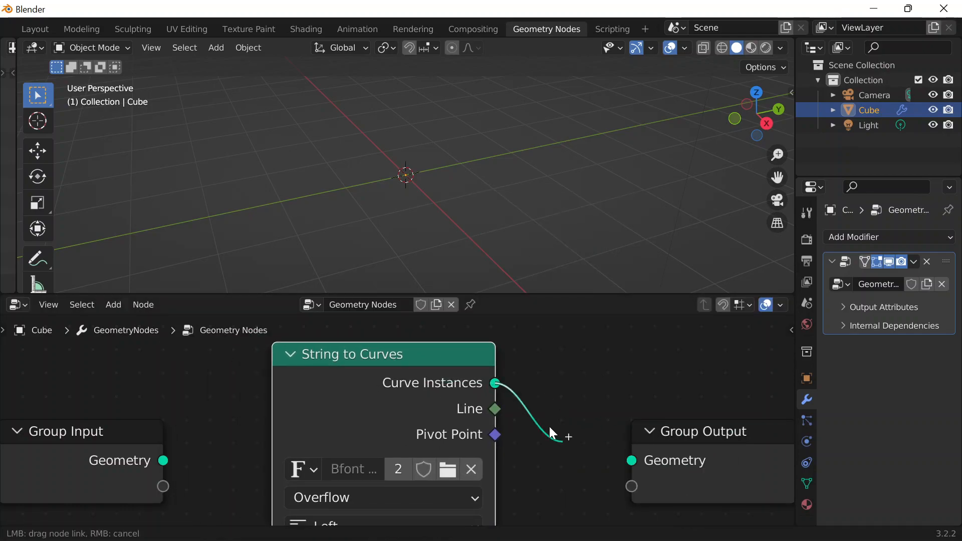
left_click_drag(631, 460, 631, 460)
left_click_drag(709, 460, 626, 395)
Set the string of the String to Curves node to "Daycare"
middle_click_drag(571, 460, 598, 312)
scroll(521, 353, "up", 4)
middle_click_drag(609, 422, 546, 382)
left_click(546, 383)
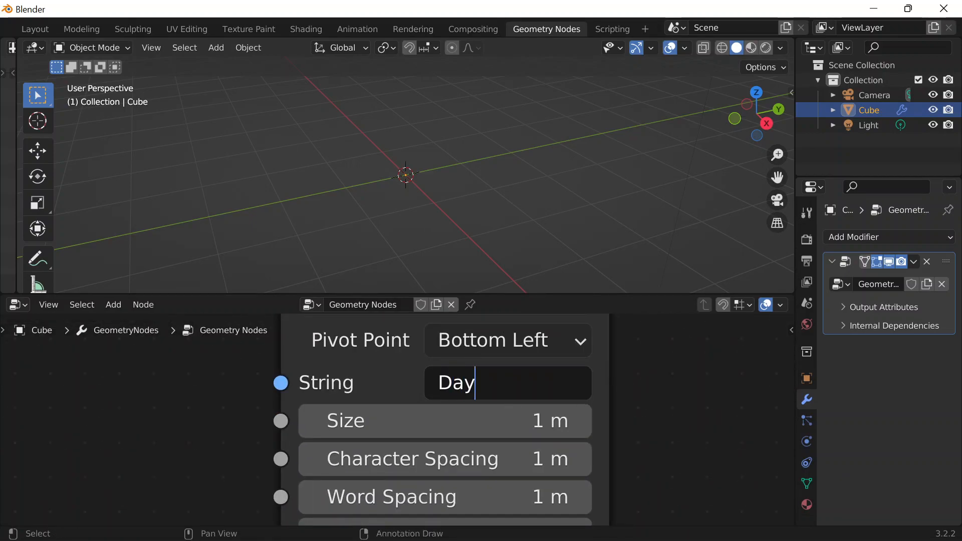
type("Daycare")
key("Return")
middle_click_drag(405, 195, 459, 252)
scroll(579, 205, "up", 4)
scroll(458, 252, "down", 2)
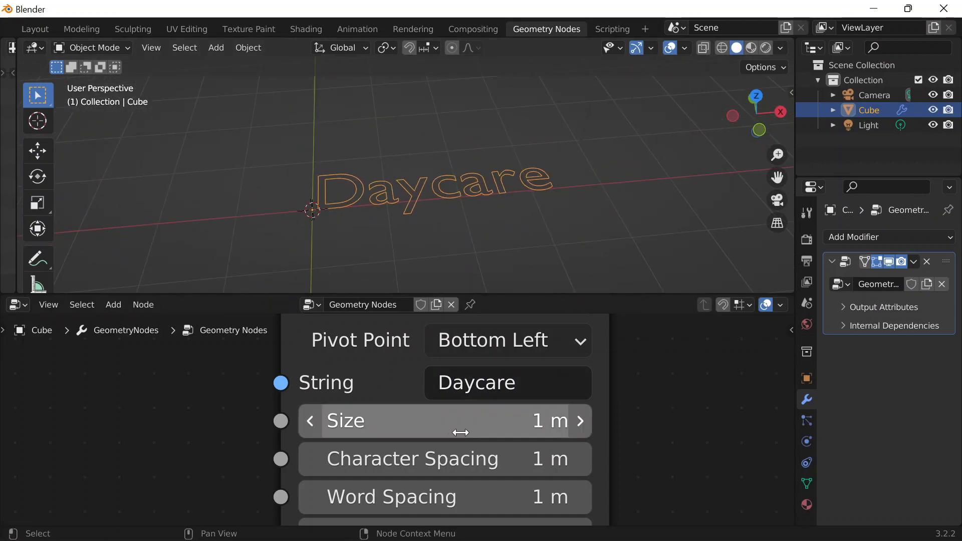
Insert a Transform node on the link between String to Curves and Group Output
scroll(475, 434, "down", 4)
scroll(475, 434, "down", 3)
middle_click_drag(538, 393, 509, 538, "shift")
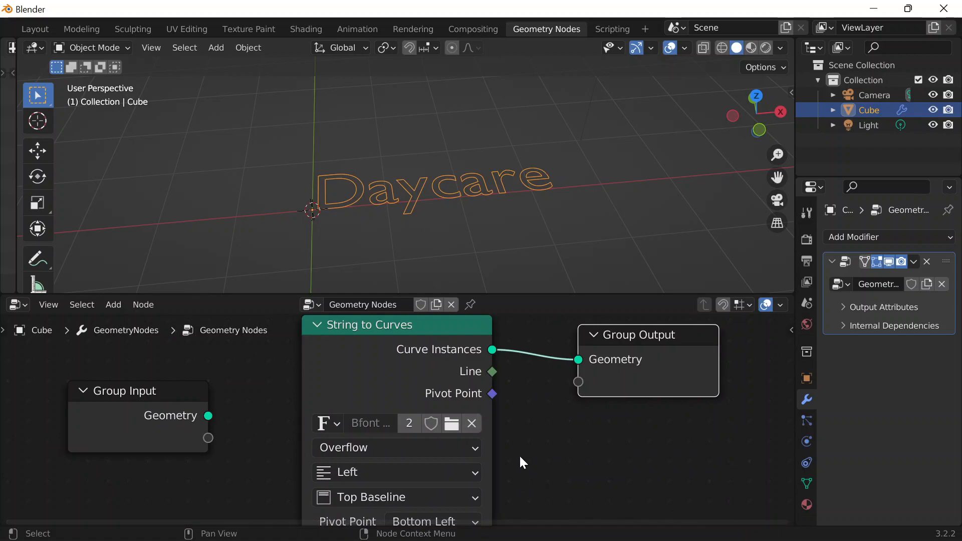
key("shift+a")
left_click(476, 203)
type("trans")
key("Return")
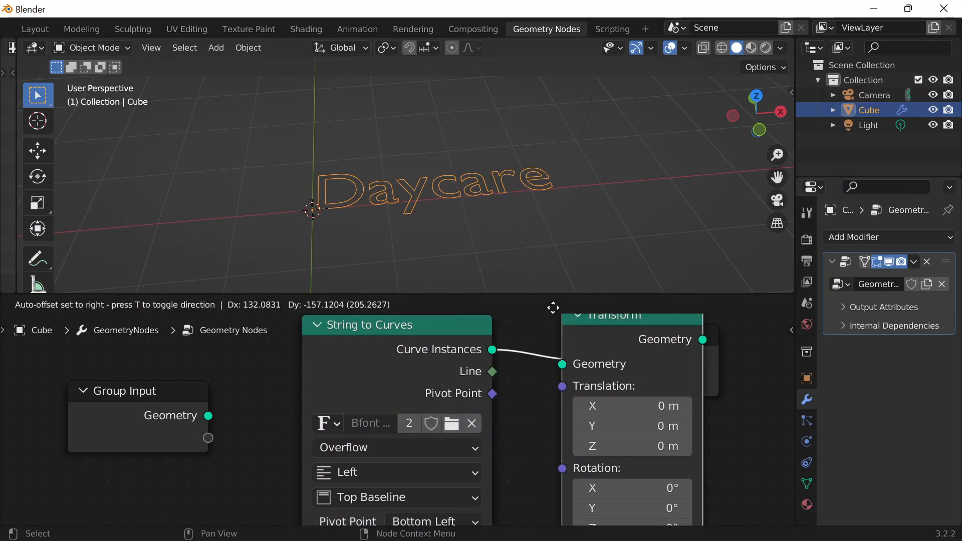
left_click(561, 309)
Set the Transform node's X rotation to 90° to stand the text upright
middle_click_drag(558, 437, 551, 324)
scroll(554, 328, "up", 4)
left_click(689, 389)
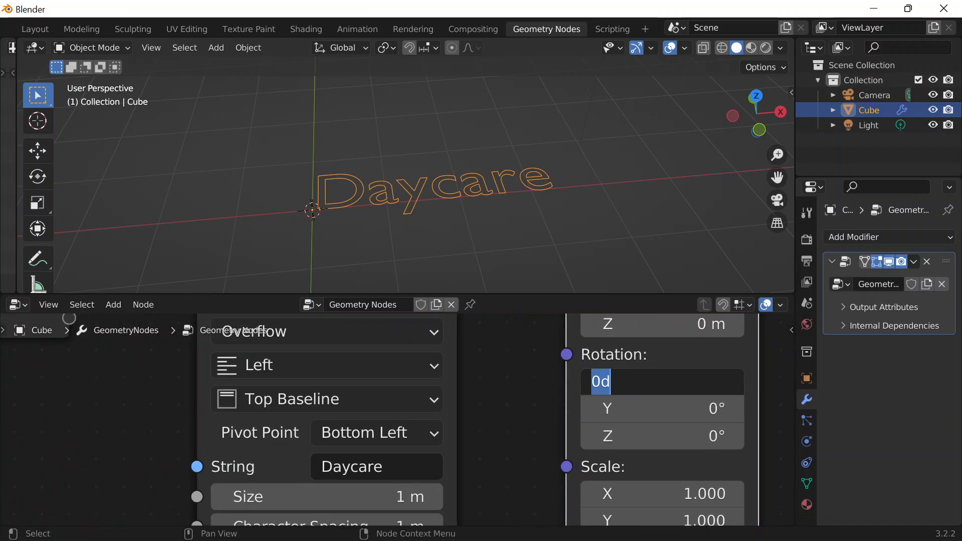
type("90")
key("Return")
middle_click_drag(507, 286, 505, 227)
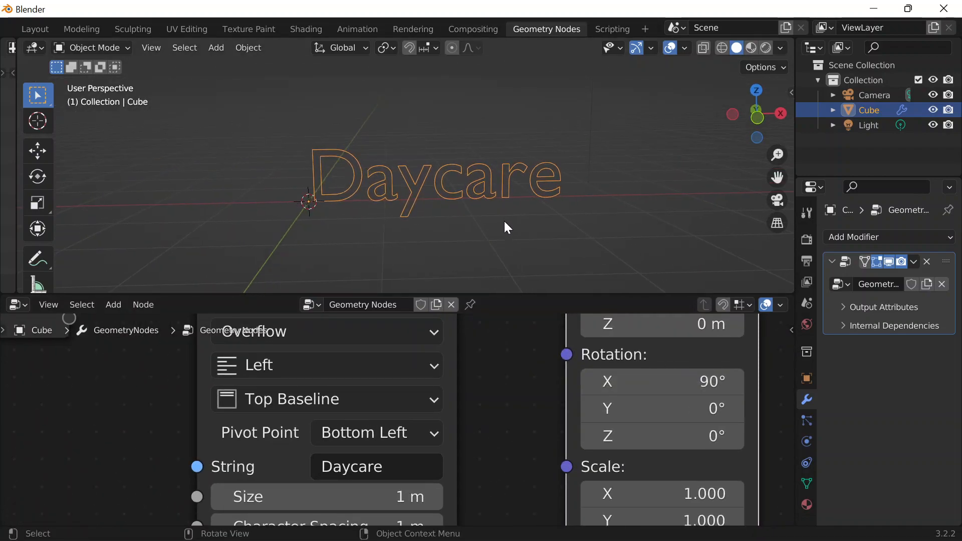
Open the font file browser of the String to Curves node and go to the Desktop folder
scroll(366, 479, "down", 2)
scroll(496, 453, "up", 3)
left_click(441, 433)
left_click(125, 182)
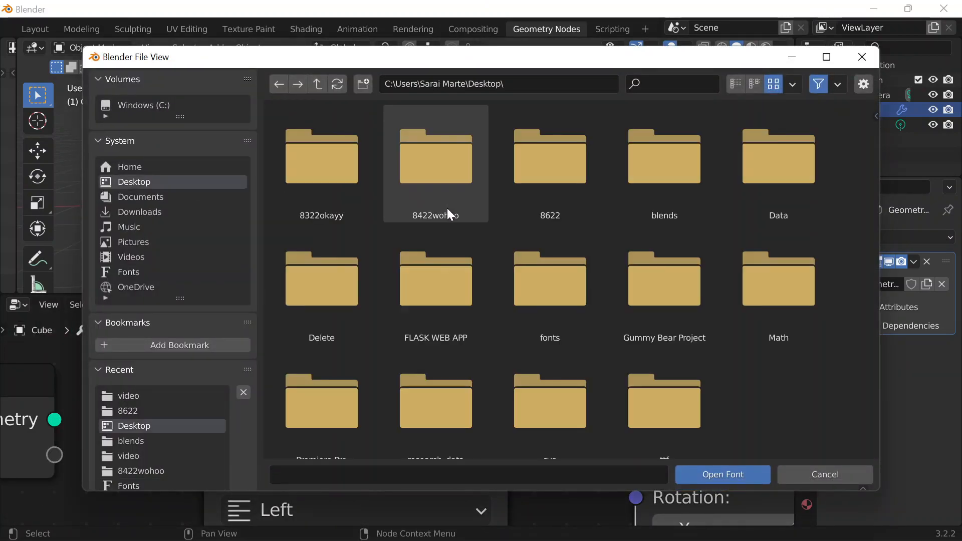
Switch to the web browser and look through dafont.com's decorative fonts, including Hanging Letters
left_click(660, 524)
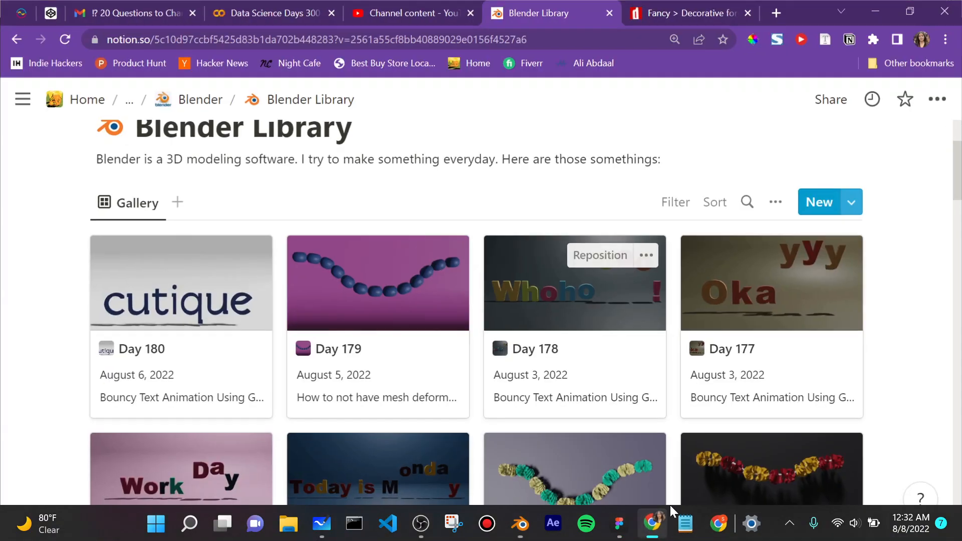
left_click(698, 7)
scroll(221, 125, "up", 4)
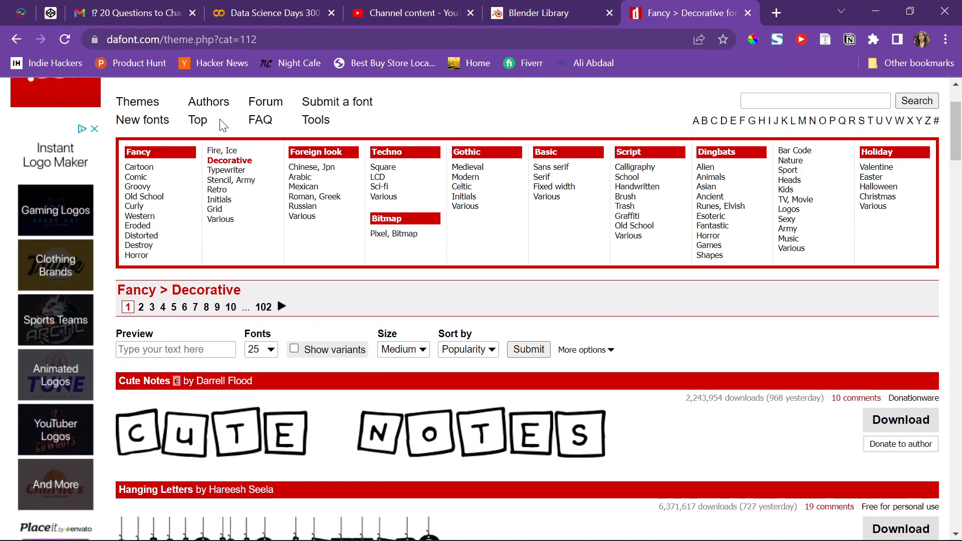
scroll(221, 125, "down", 3)
scroll(221, 124, "down", 3)
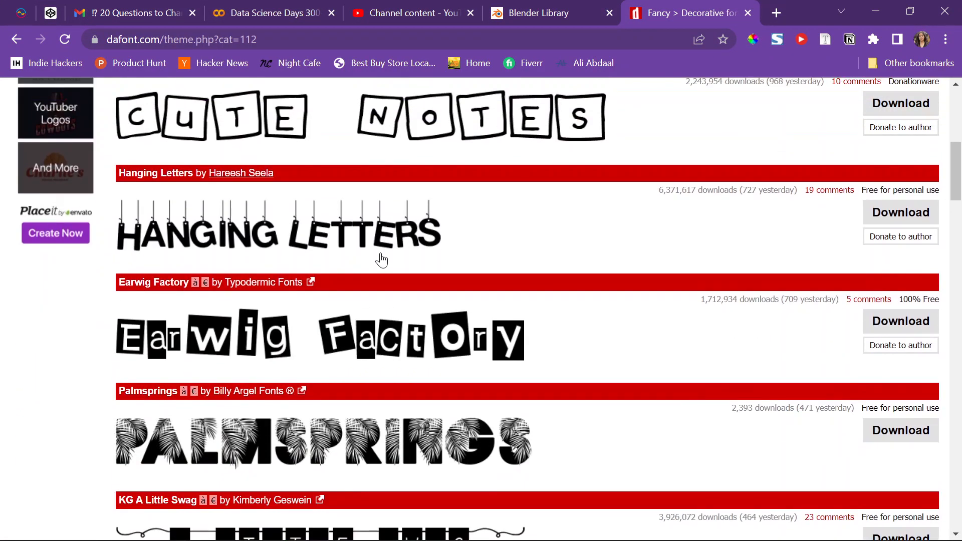
scroll(195, 266, "up", 1)
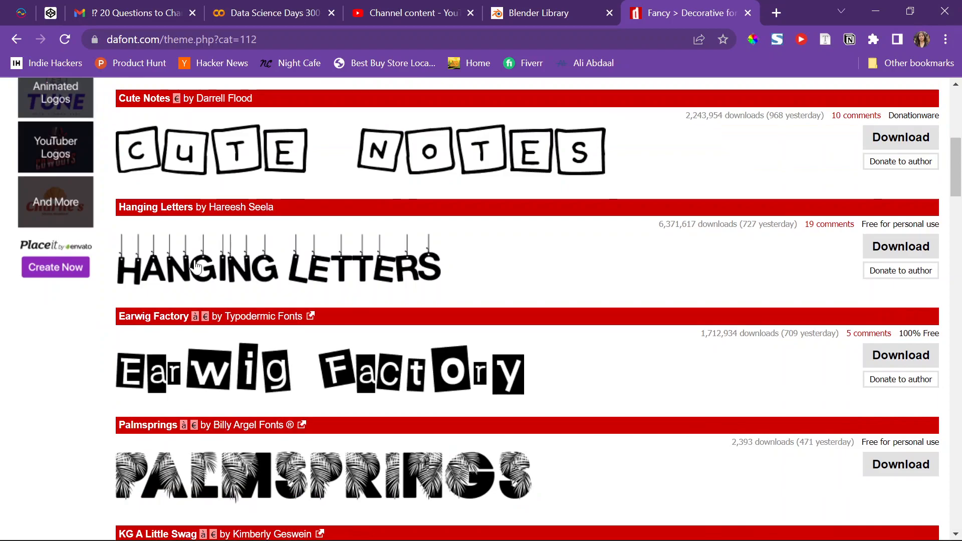
left_click(882, 9)
Load the Hanging Letters Regular font from the fonts folder on the Desktop
scroll(320, 228, "down", 1)
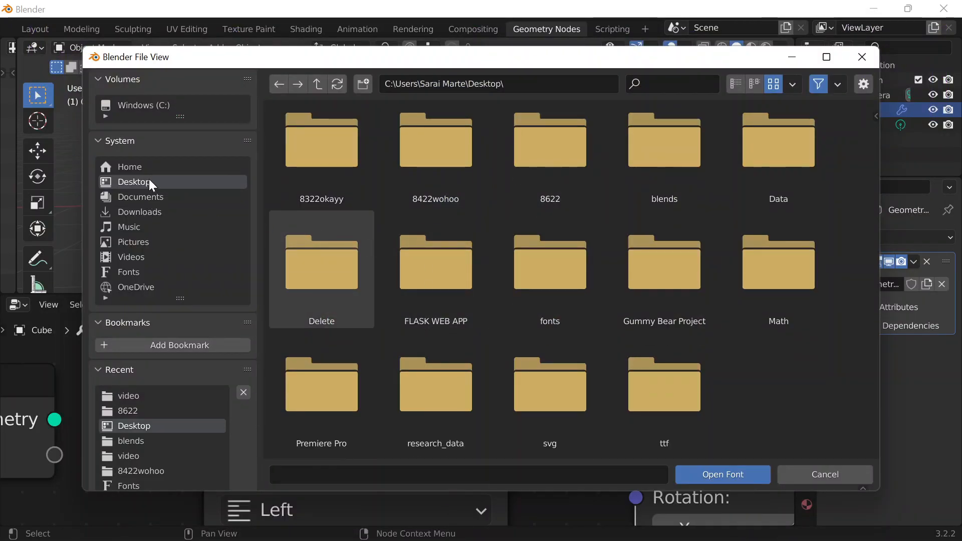
double_click(546, 278)
double_click(349, 193)
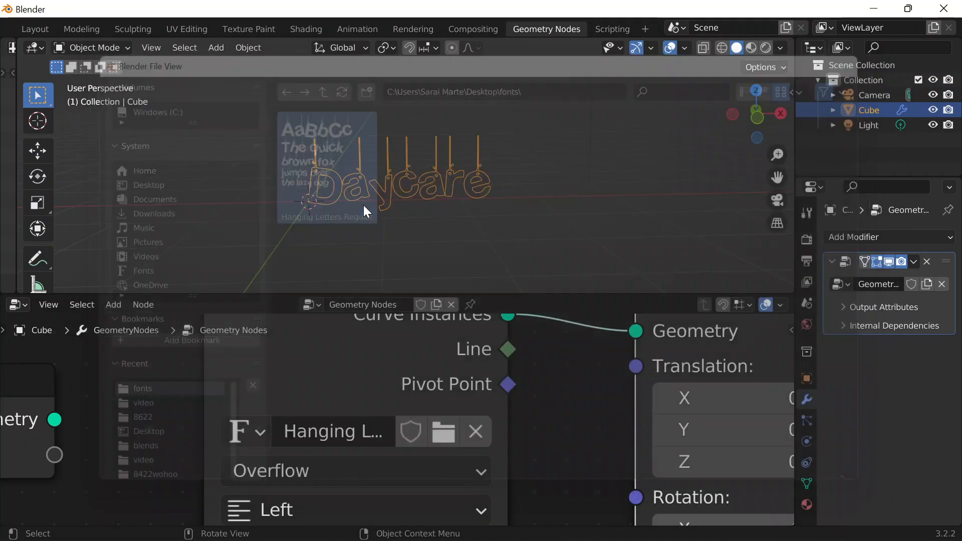
Set the character spacing of the String to Curves node to 1.1 m
scroll(416, 195, "down", 1)
scroll(405, 405, "down", 3)
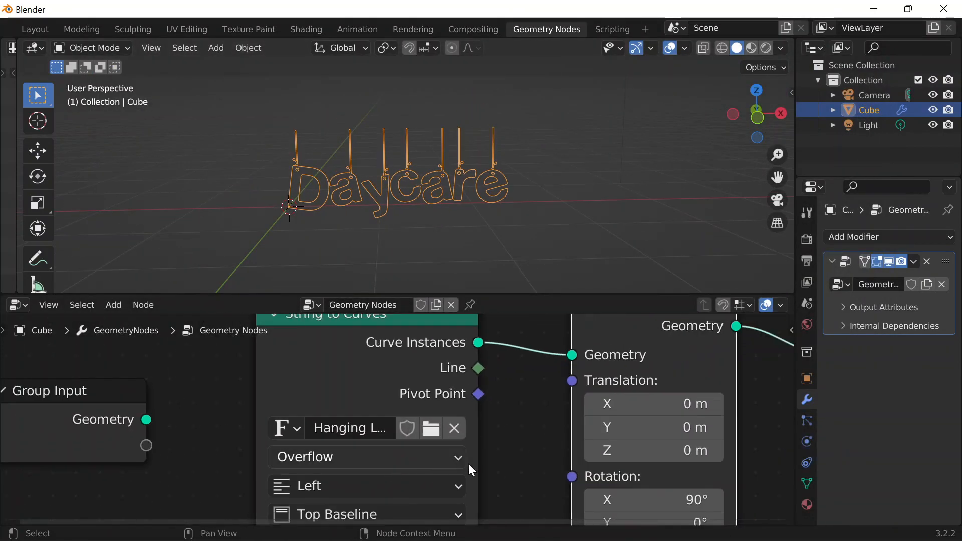
middle_click_drag(519, 442, 558, 358)
scroll(547, 385, "up", 5)
middle_click_drag(603, 420, 611, 300)
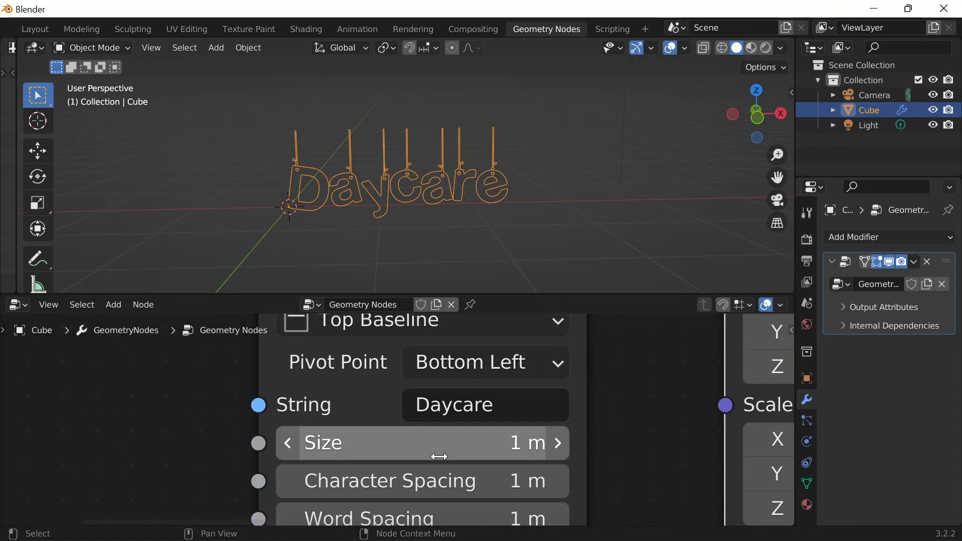
scroll(440, 456, "down", 1)
double_click(468, 471)
type("1.1")
key("Return")
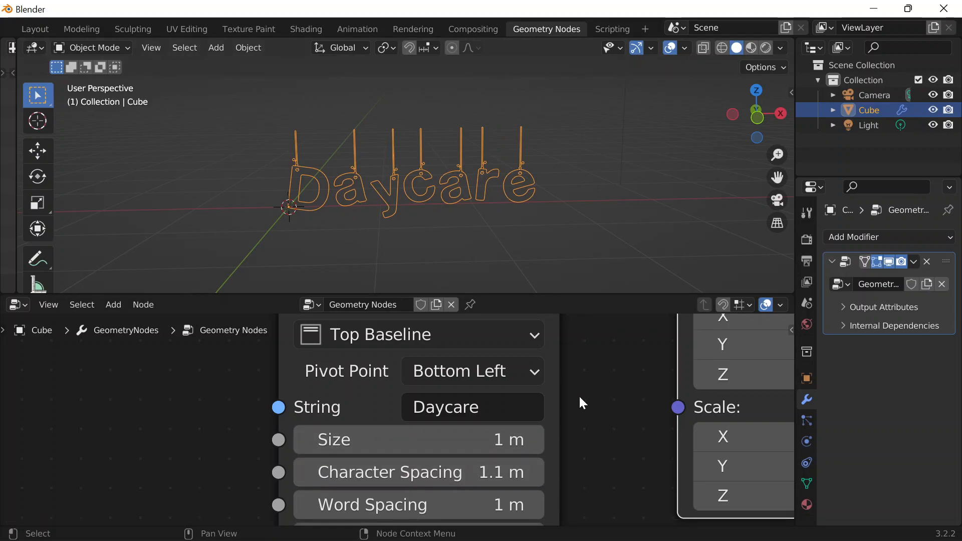
Insert a Fill Curve node on the link between Transform and Group Output
scroll(593, 391, "down", 4)
middle_click_drag(674, 371, 606, 516)
scroll(587, 458, "up", 4)
scroll(587, 459, "down", 1)
middle_click_drag(585, 451, 545, 396)
scroll(545, 397, "up", 4)
key("shift+a")
left_click(477, 207)
type("fil")
key("Return")
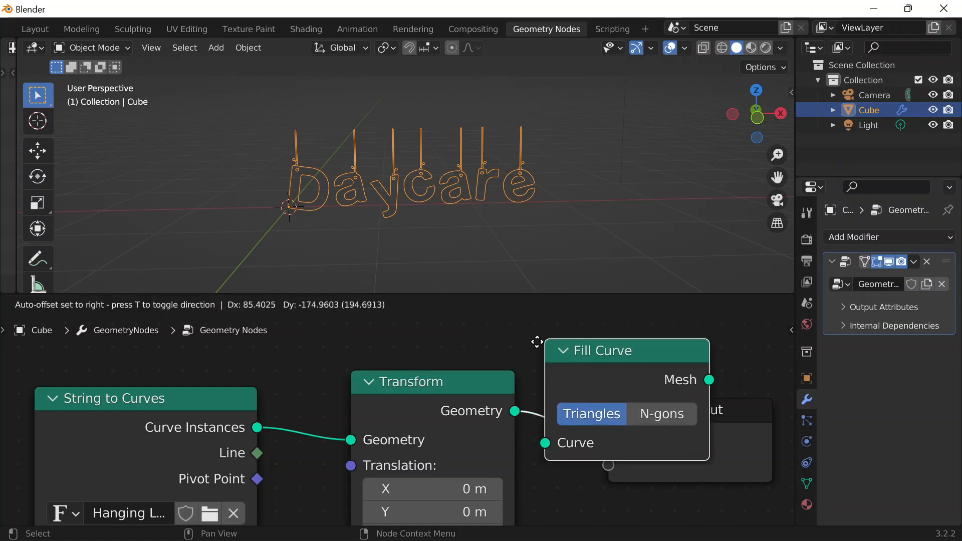
left_click(615, 388)
Switch the Fill Curve node's mode to N-gons
middle_click_drag(569, 366, 465, 343)
scroll(564, 212, "up", 2)
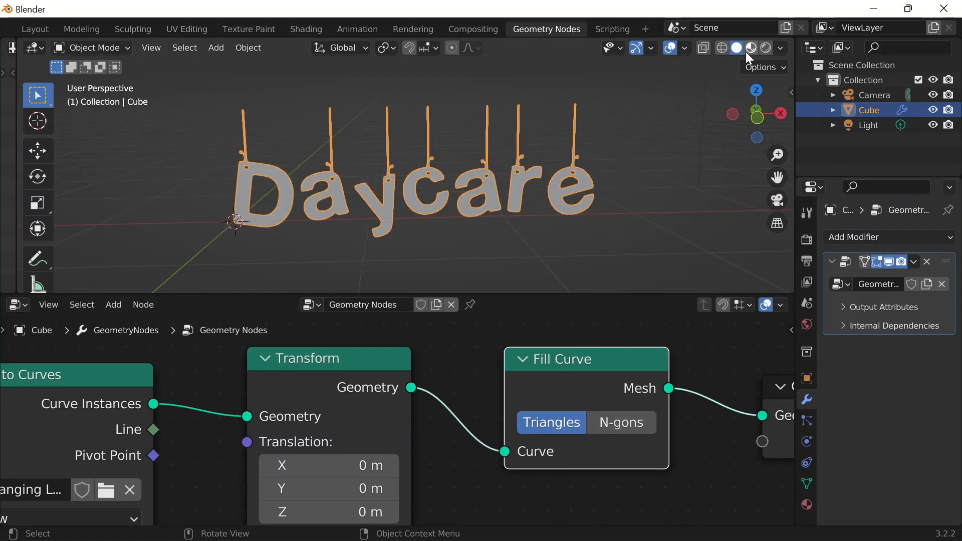
left_click(621, 424)
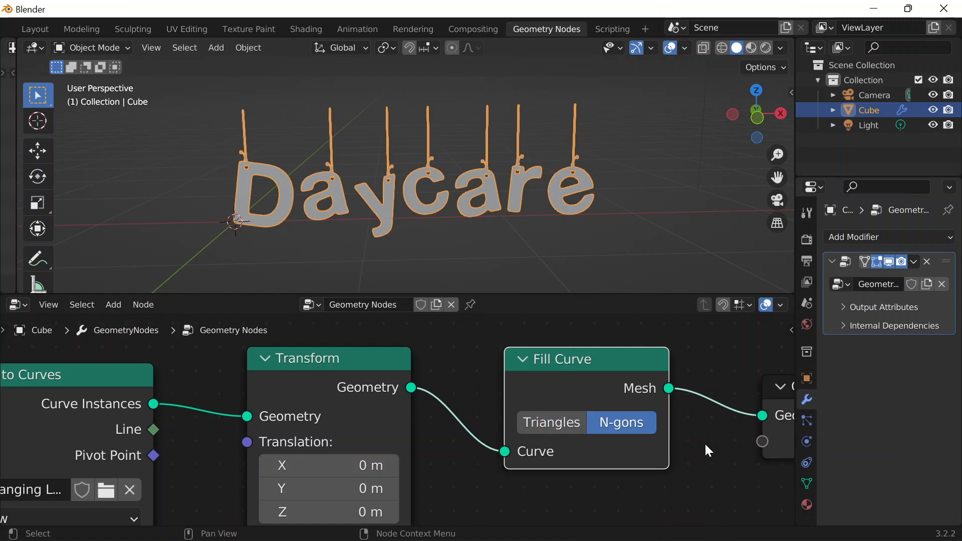
Insert an Extrude Mesh node on the link between Fill Curve and Group Output
middle_click_drag(708, 450, 440, 445)
key("shift+a")
left_click(406, 207)
type("ext")
key("Return")
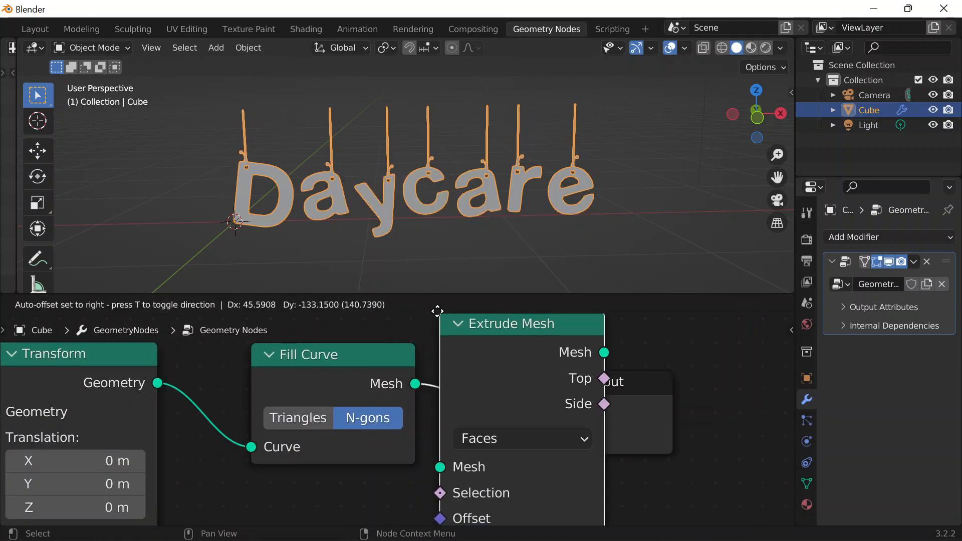
left_click(492, 383)
Set the Extrude Mesh node's offset scale to 0.1
middle_click_drag(492, 383, 416, 303)
scroll(579, 489, "down", 2)
middle_click_drag(535, 495, 535, 449)
left_click(535, 449)
type("0.1")
key("Return")
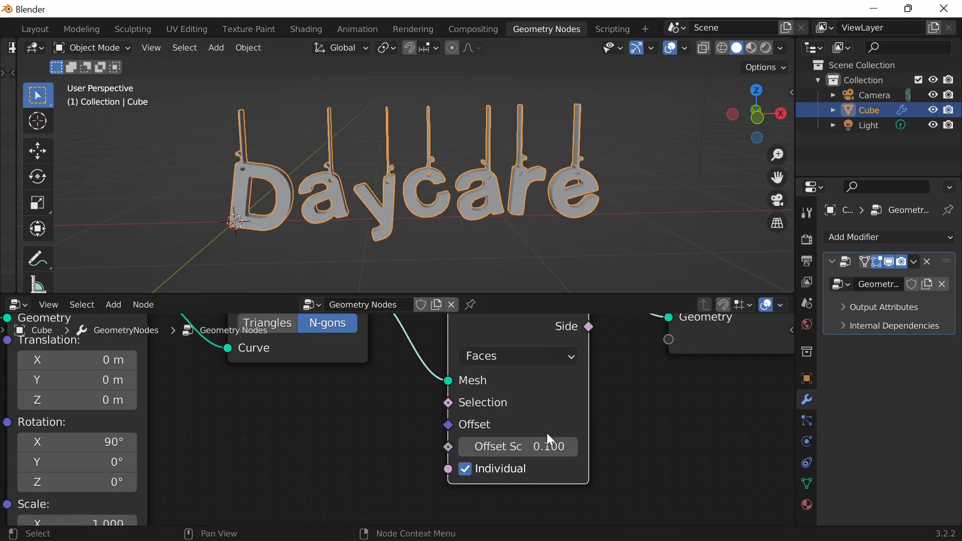
Examine the extruded letters from the side and from behind with the object deselected
middle_click_drag(634, 246, 448, 228)
left_click(533, 247)
mouse_move(520, 231)
middle_mouse_down()
mouse_move(493, 210)
mouse_move(570, 218)
mouse_move(494, 218)
mouse_move(524, 217)
mouse_move(504, 223)
middle_mouse_up()
scroll(615, 372, "down", 1)
middle_click_drag(619, 379, 554, 404)
middle_click_drag(629, 233, 383, 234)
scroll(384, 236, "up", 4)
middle_click_drag(372, 184, 551, 260)
Insert a Join Geometry node on the link between Extrude Mesh and Group Output
key("shift+a")
left_click(517, 203)
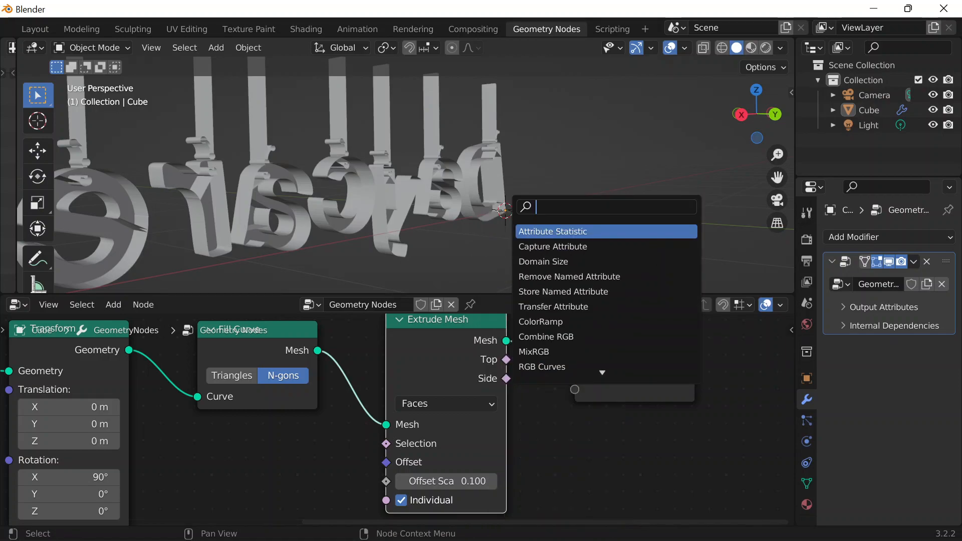
type("join")
key("Down")
key("Return")
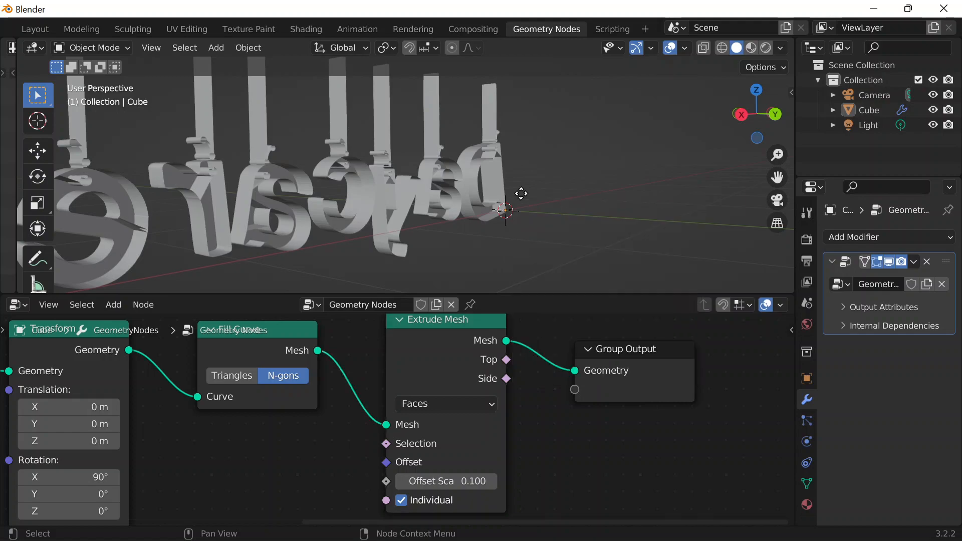
left_click(605, 369)
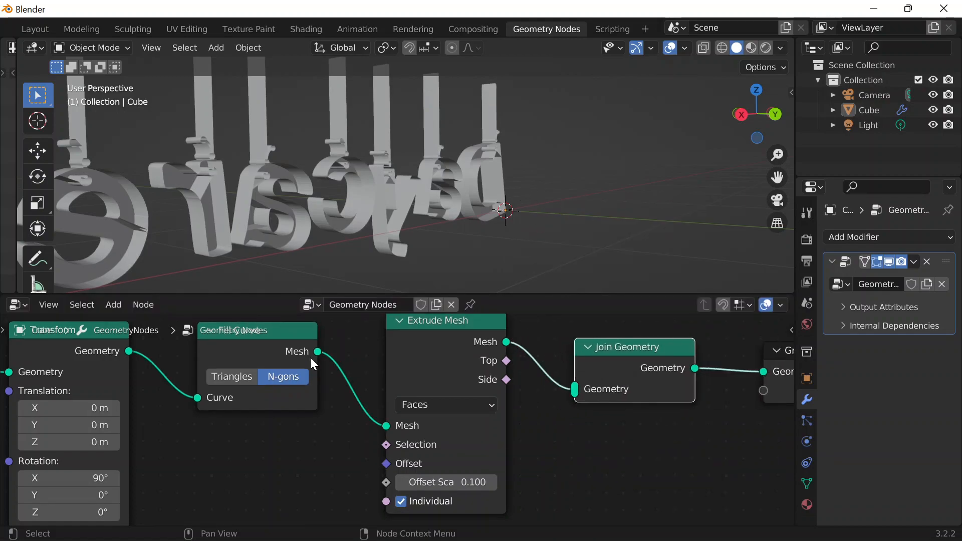
Move the Extrude Mesh node slightly and connect Fill Curve's Mesh output to Join Geometry as well
left_click_drag(435, 342, 444, 355)
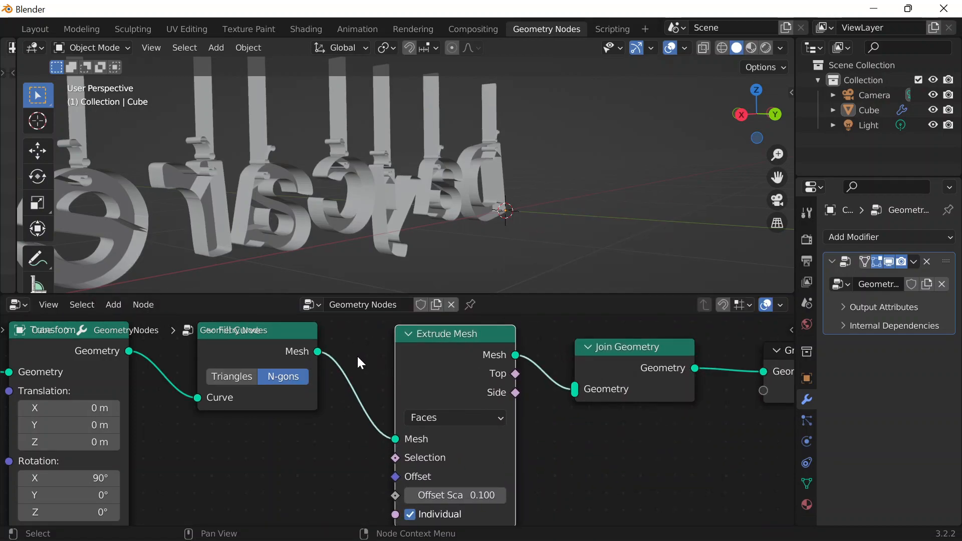
left_click_drag(318, 353, 575, 389)
middle_click_drag(408, 258, 590, 224)
scroll(591, 429, "down", 5)
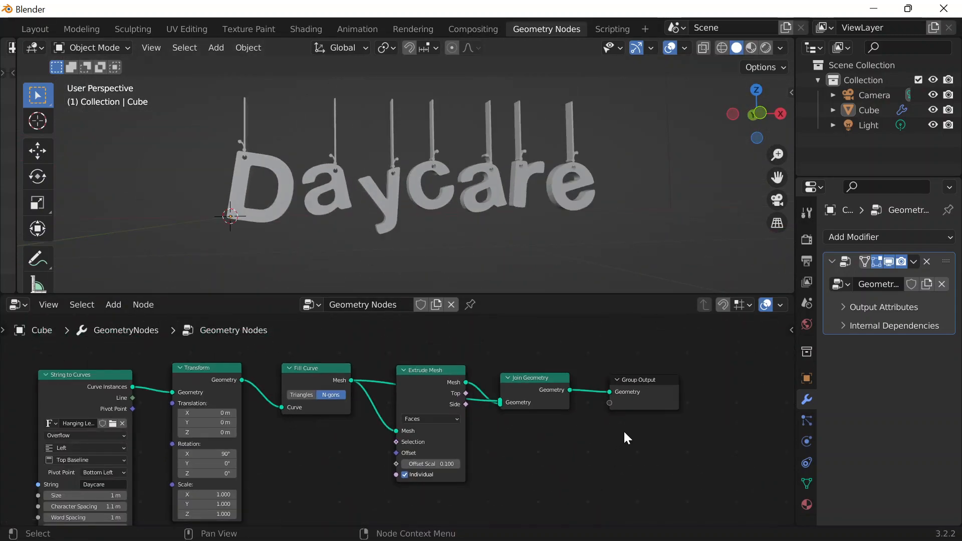
Insert a Set Material node between Join Geometry and Group Output and assign it the existing material named Material
scroll(650, 426, "up", 4)
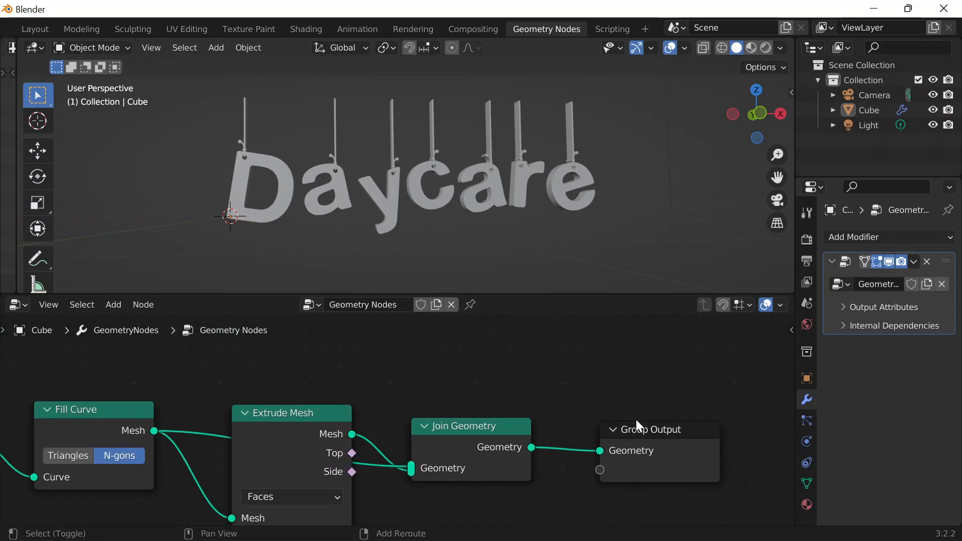
left_click_drag(667, 440, 787, 403)
key("shift+a")
left_click(615, 203)
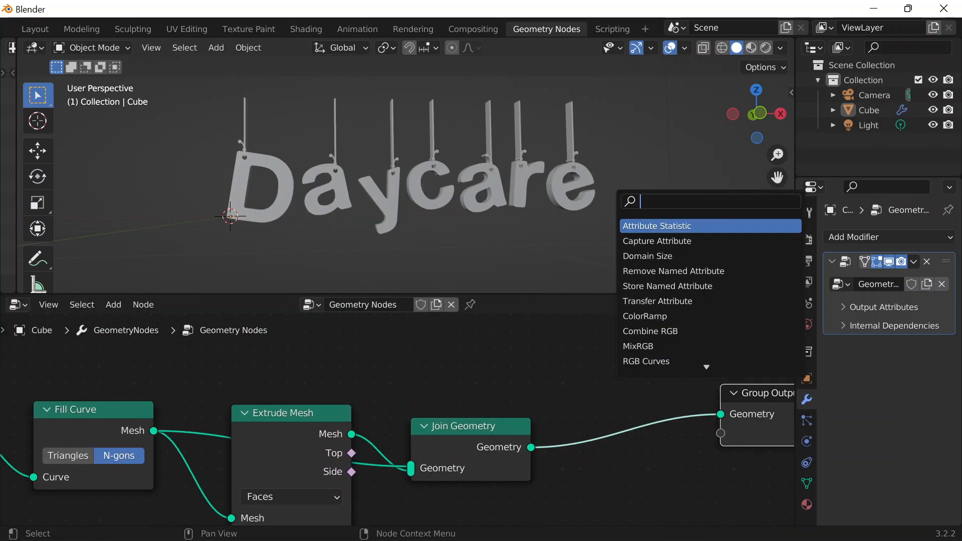
type("set m")
key("Return")
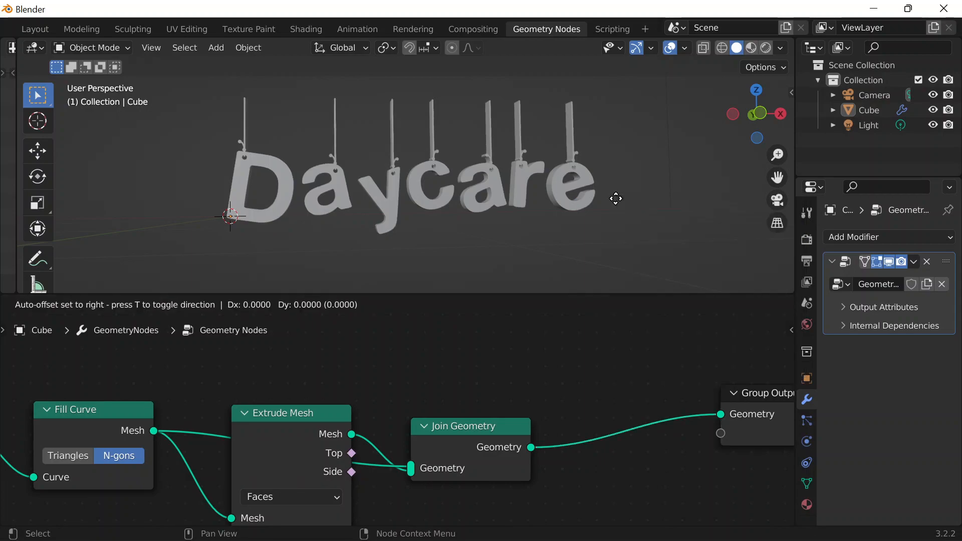
left_click(600, 379)
left_click(653, 469)
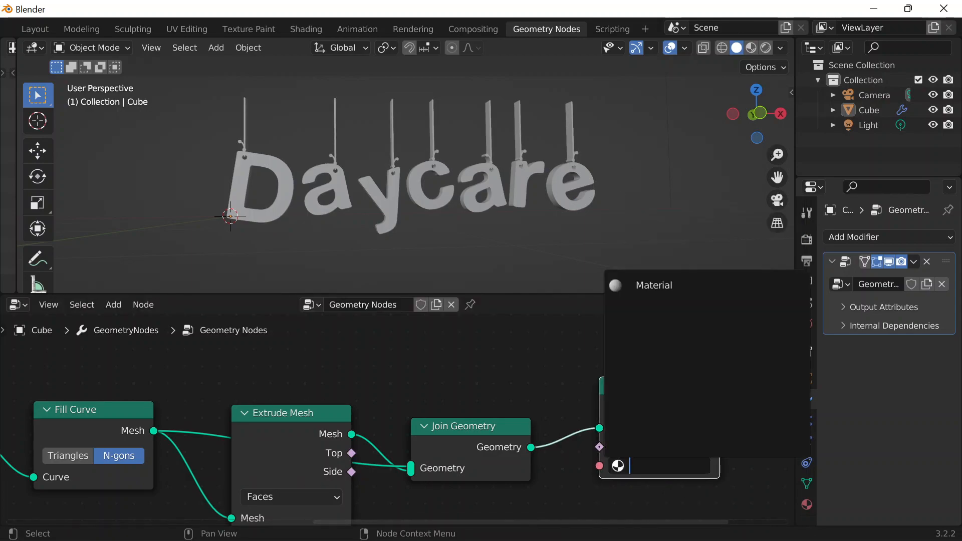
key("Return")
middle_click_drag(483, 391, 479, 390)
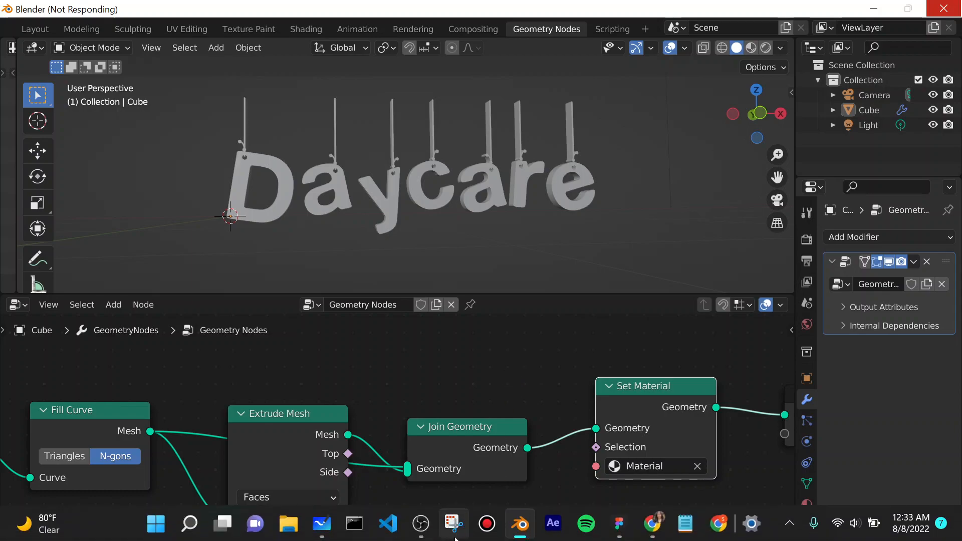
left_click(424, 529)
left_click(951, 420)
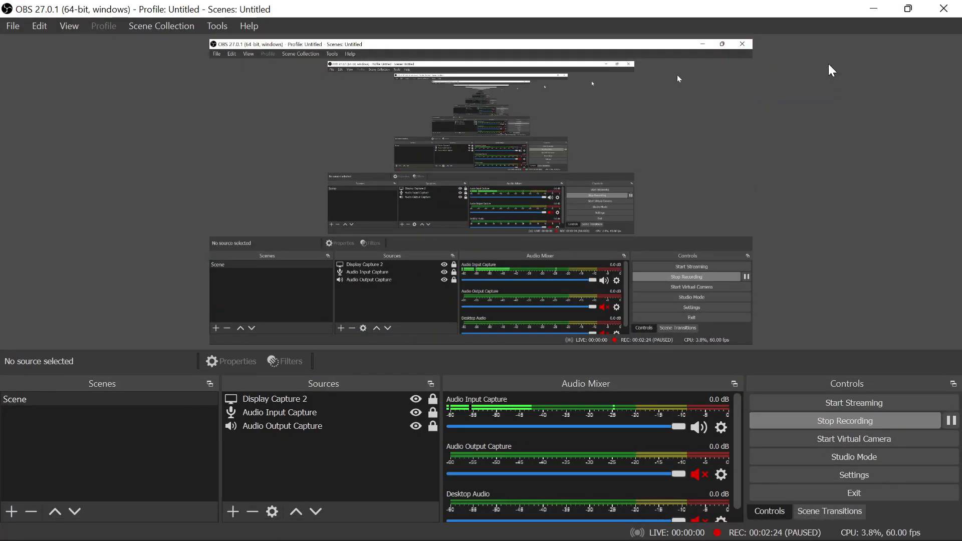
left_click(870, 8)
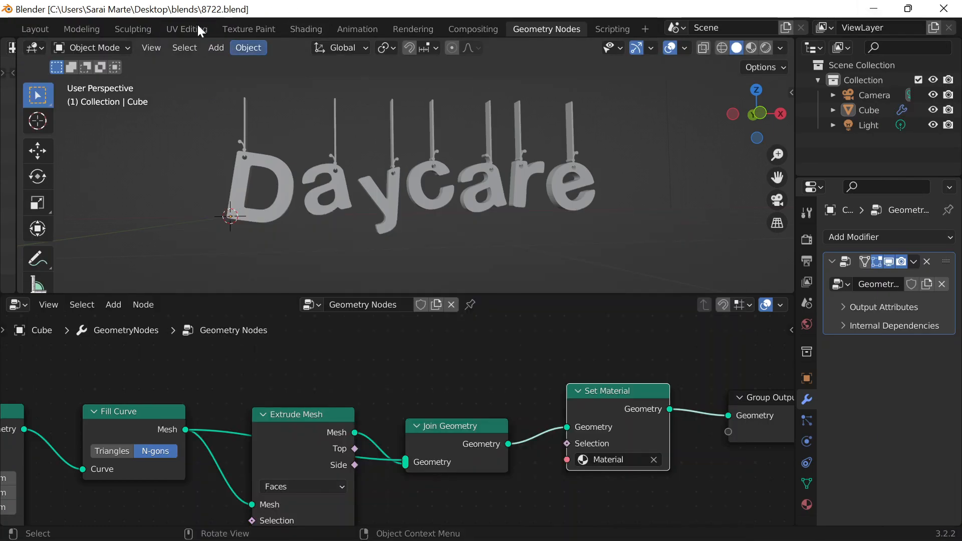
Switch to the Shading workspace and show the Daycare letters from the front
scroll(150, 29, "up", 5)
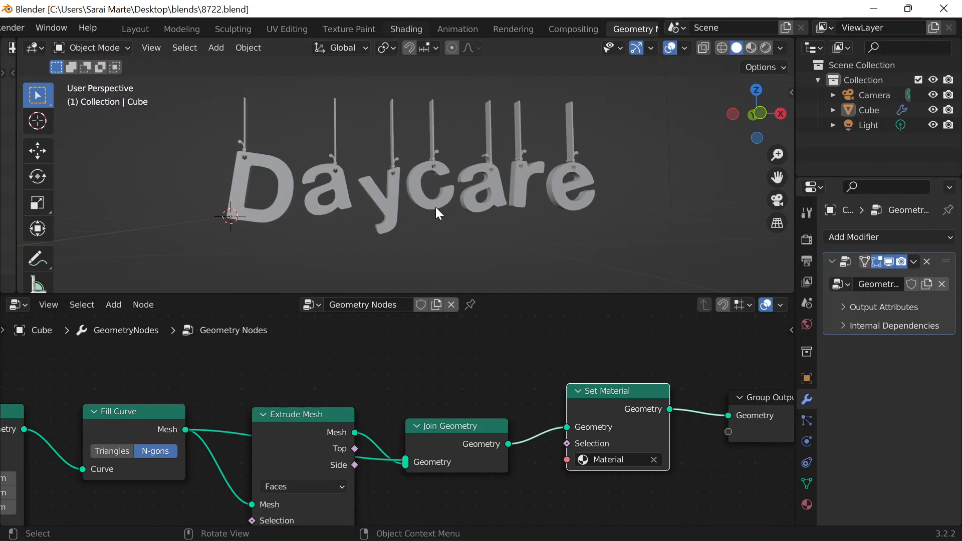
key("ctrl+Page_Up")
key("ctrl+Page_Up")
key("ctrl+Page_Up")
key("ctrl+Page_Up")
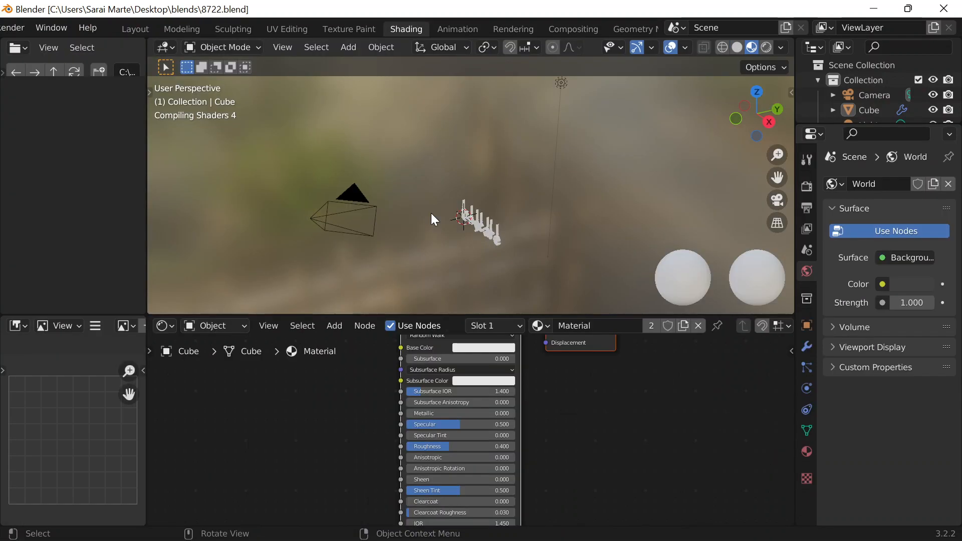
scroll(551, 251, "up", 5)
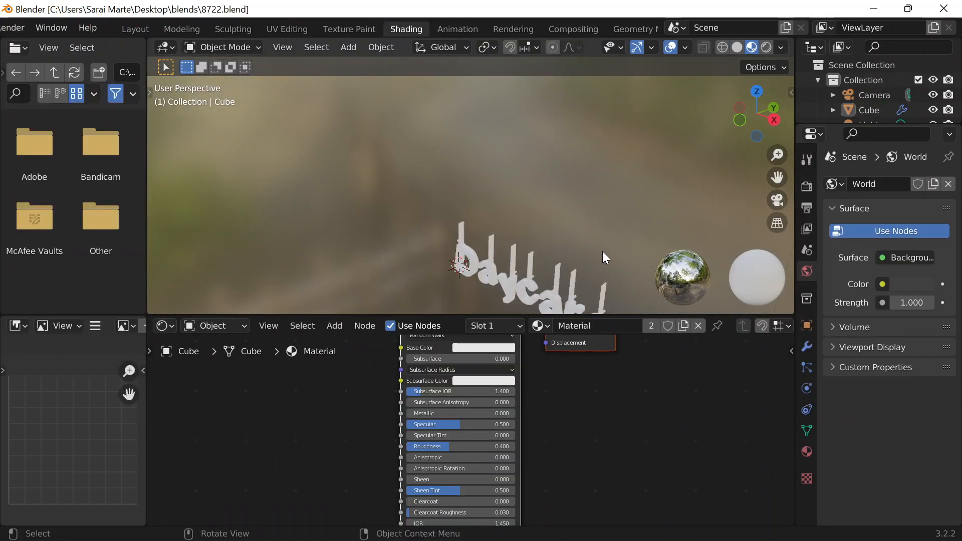
middle_click_drag(591, 195, 596, 235)
Add an Object Info node beside the Principled BSDF node in the material's shader tree
middle_click_drag(360, 397, 404, 501)
scroll(350, 401, "up", 4)
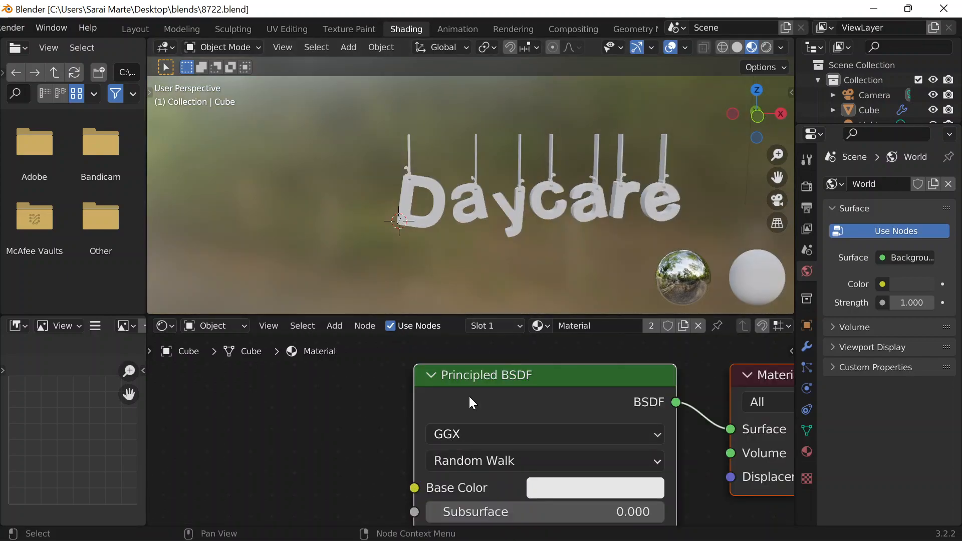
key("shift+a")
left_click(316, 350)
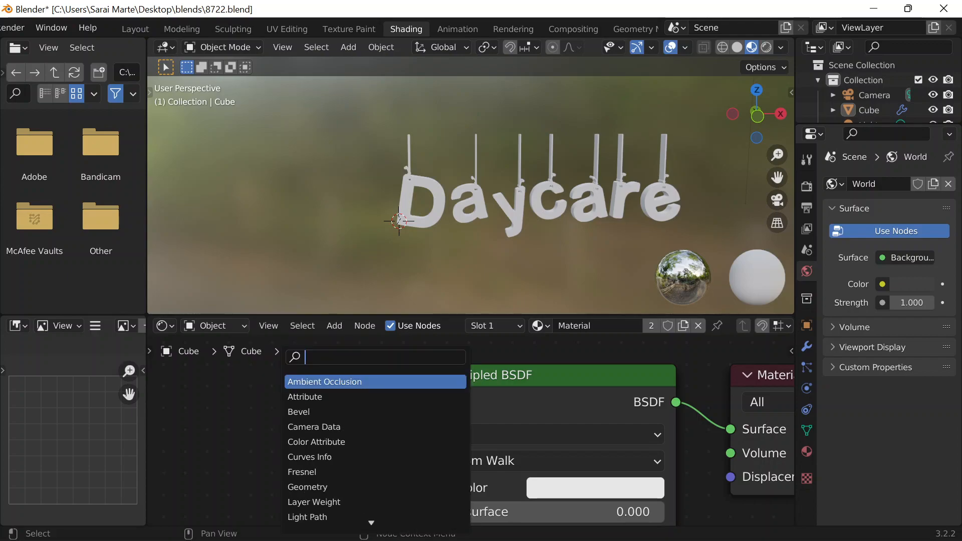
type("on")
key("BackSpace")
type("bject")
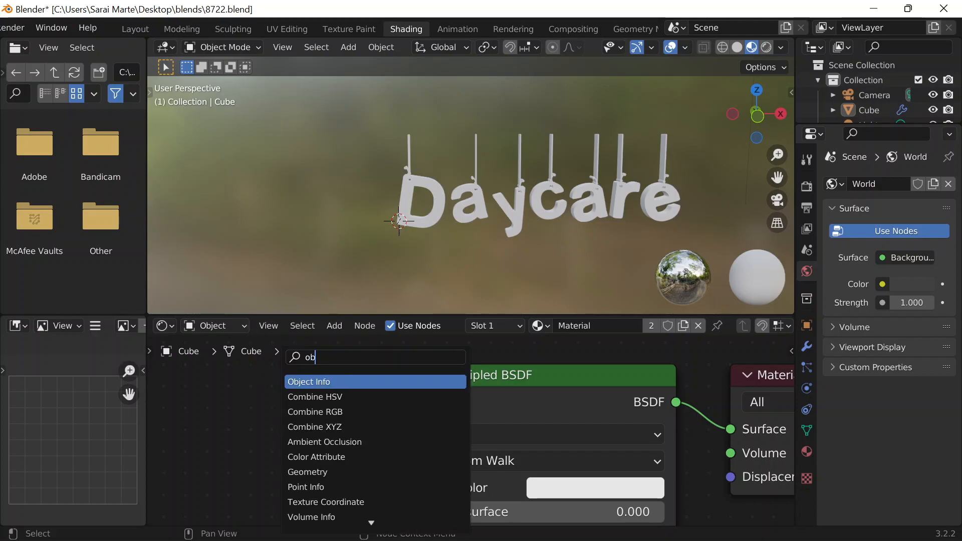
key("Return")
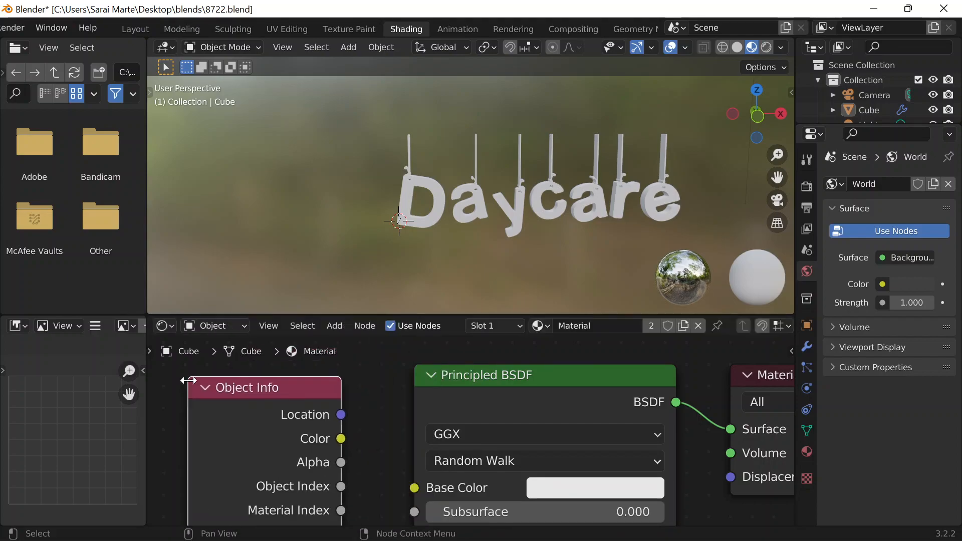
left_click(165, 371)
Add a ColorRamp node between Object Info and Principled BSDF and connect its Color output to Base Color
key("shift+a")
left_click(462, 349)
type("color")
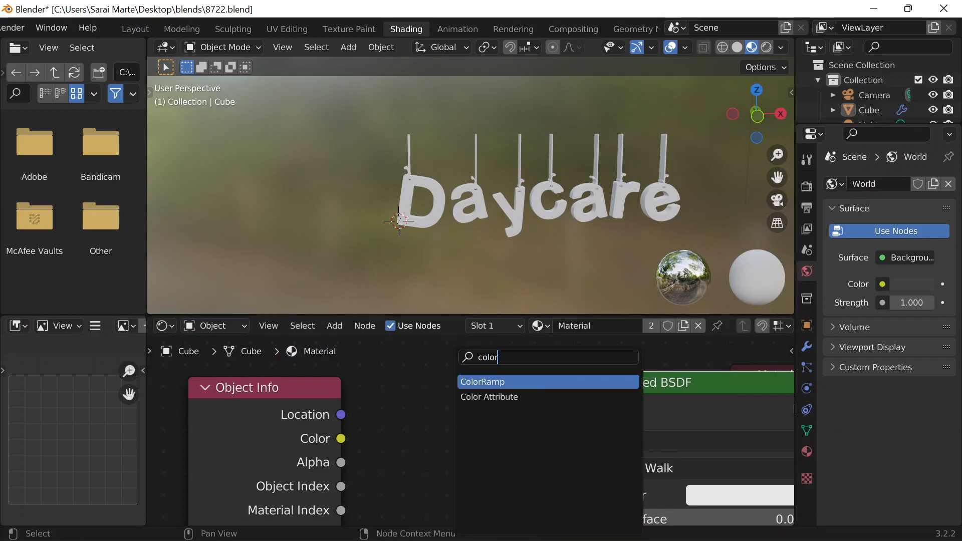
key("Return")
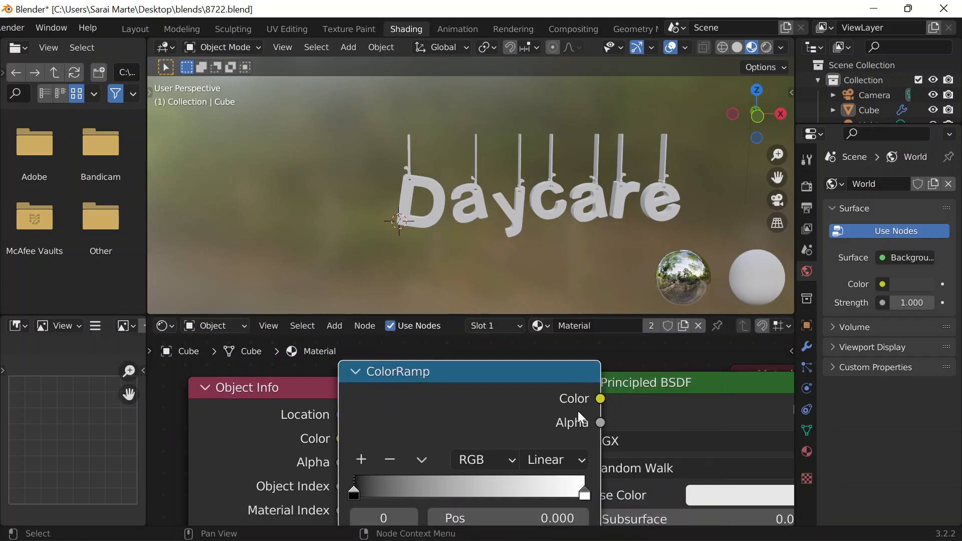
left_click(645, 422)
left_click_drag(564, 382, 627, 462)
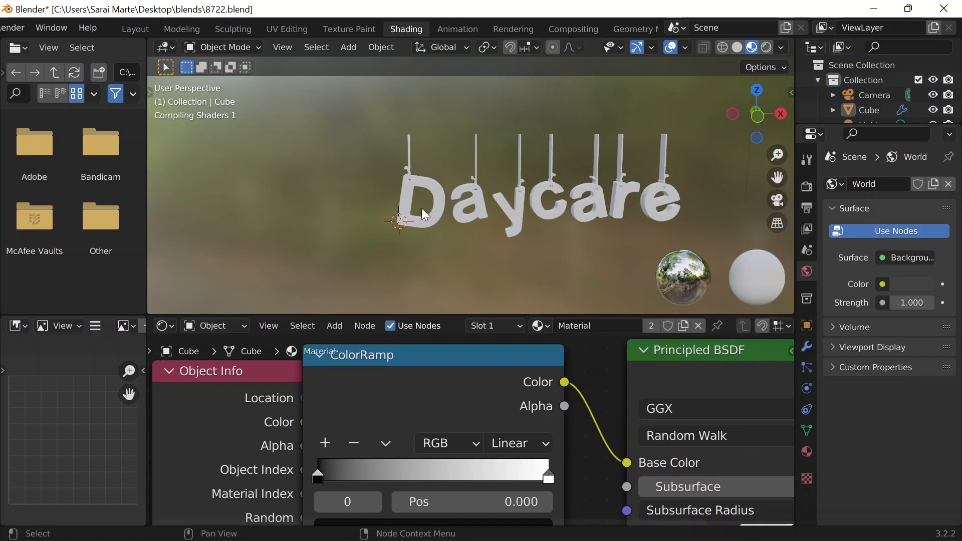
Copy the Cobalt Blue hex code 1446A0 from the Coolors palette in the browser and return to Blender
left_click(650, 525)
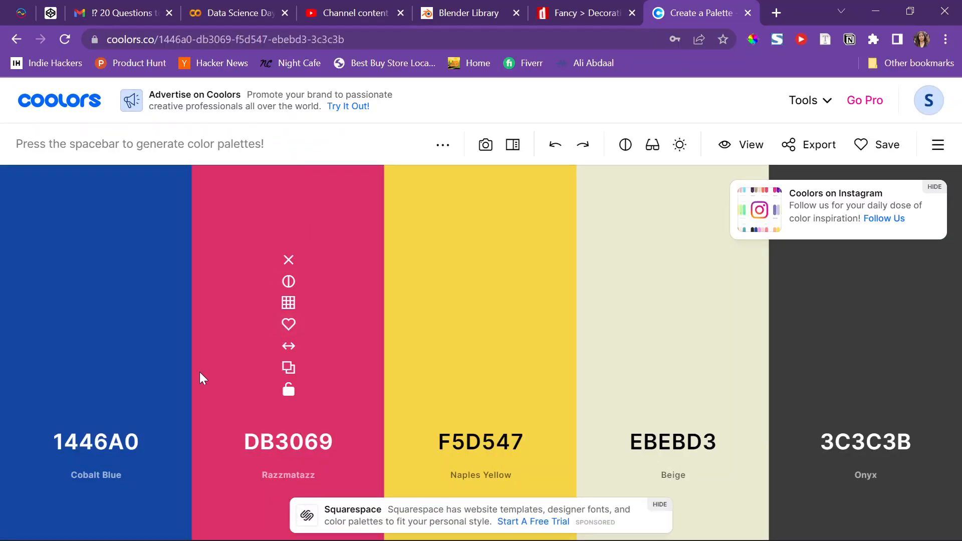
left_click(102, 370)
left_click(874, 12)
left_click(861, 12)
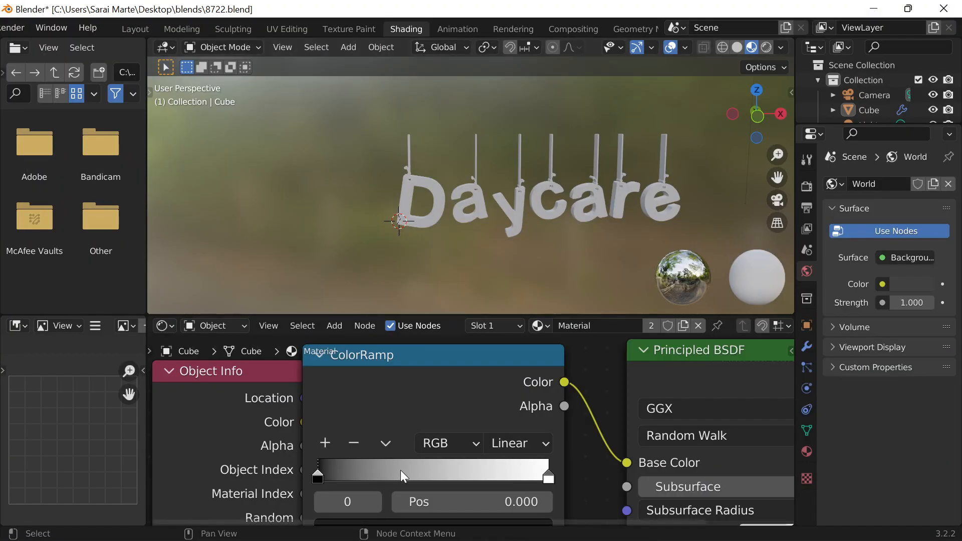
Set the ColorRamp's black stop to the copied hex colour 1446A0
scroll(649, 344, "up", 3)
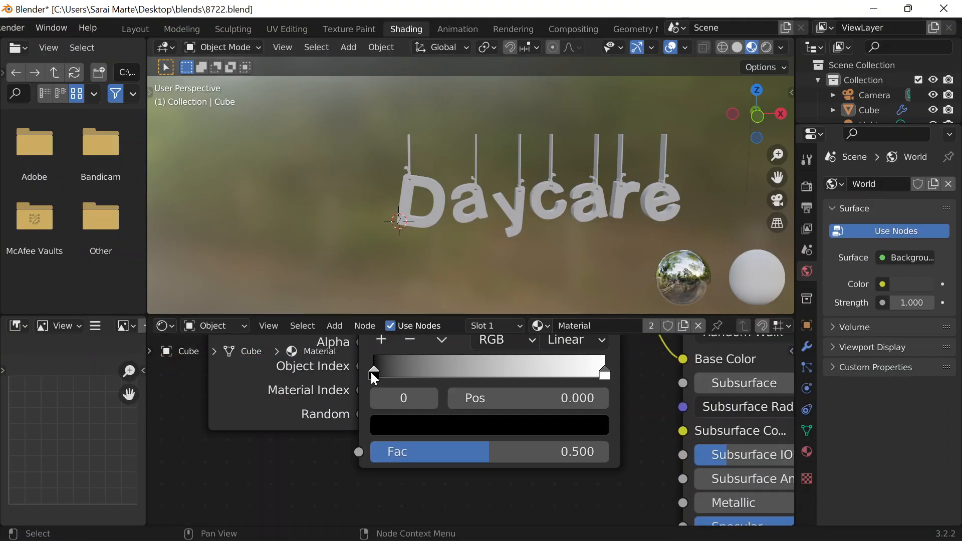
left_click(407, 429)
left_click(517, 296)
left_click(456, 327)
key("ctrl+v")
key("Return")
Move the Object Info node away from the ColorRamp and connect its Random output to the ColorRamp's Fac input
left_click_drag(255, 398, 172, 444)
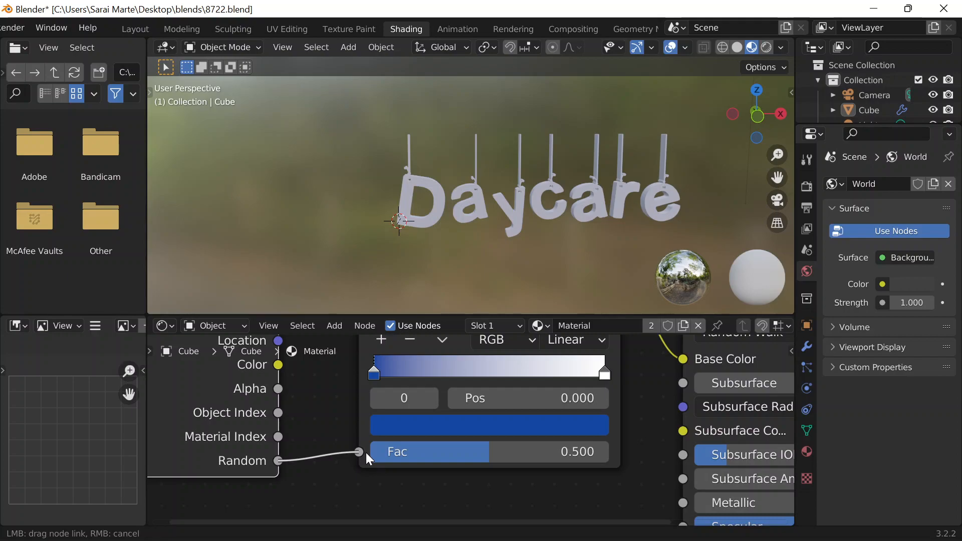
left_click_drag(365, 451, 365, 451)
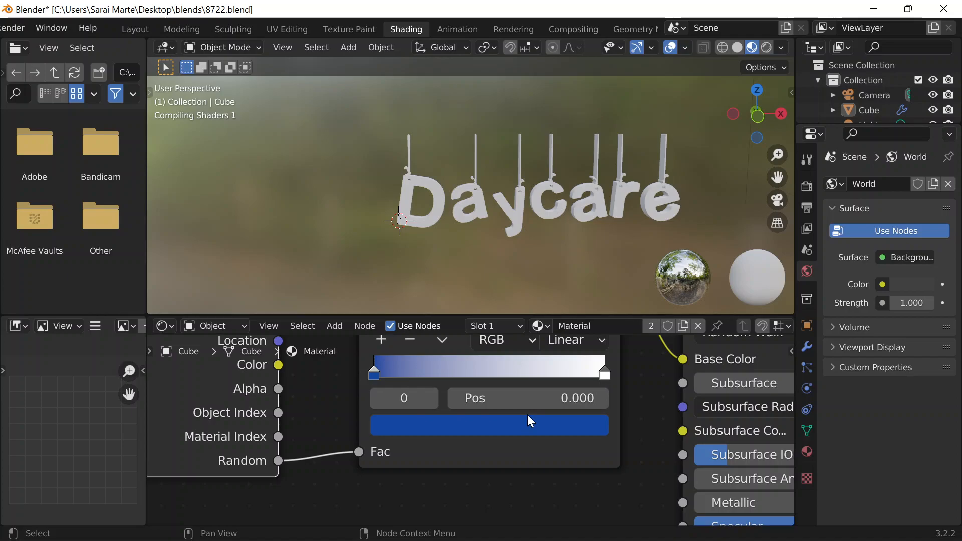
scroll(527, 420, "down", 2)
scroll(591, 401, "up", 1)
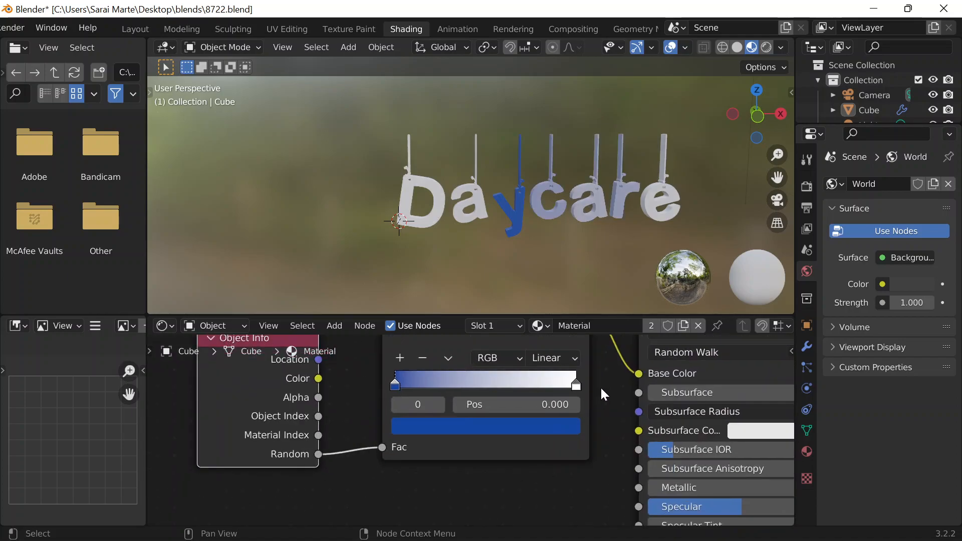
scroll(601, 391, "up", 3)
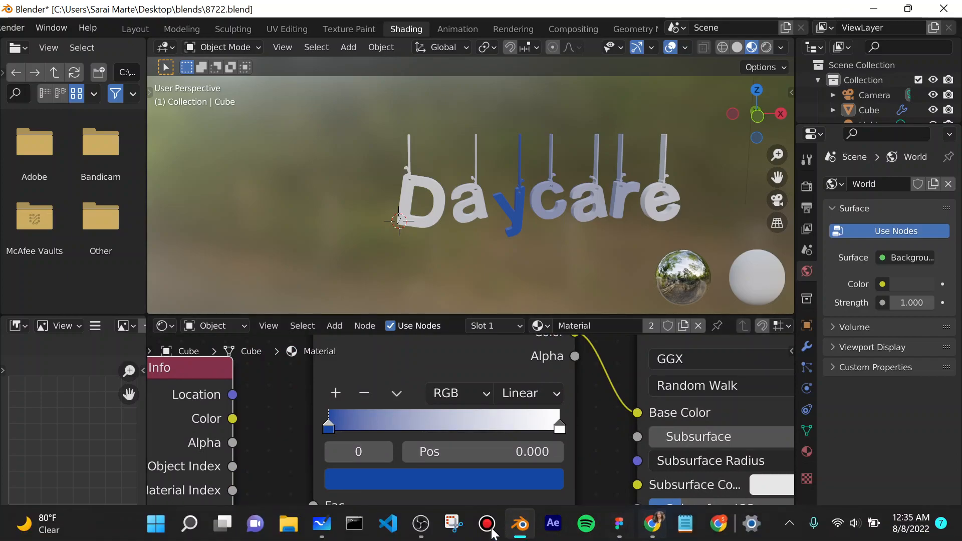
Copy the Razzmatazz hex code DB3069 from the Coolors palette in the browser and return to Blender
left_click(719, 524)
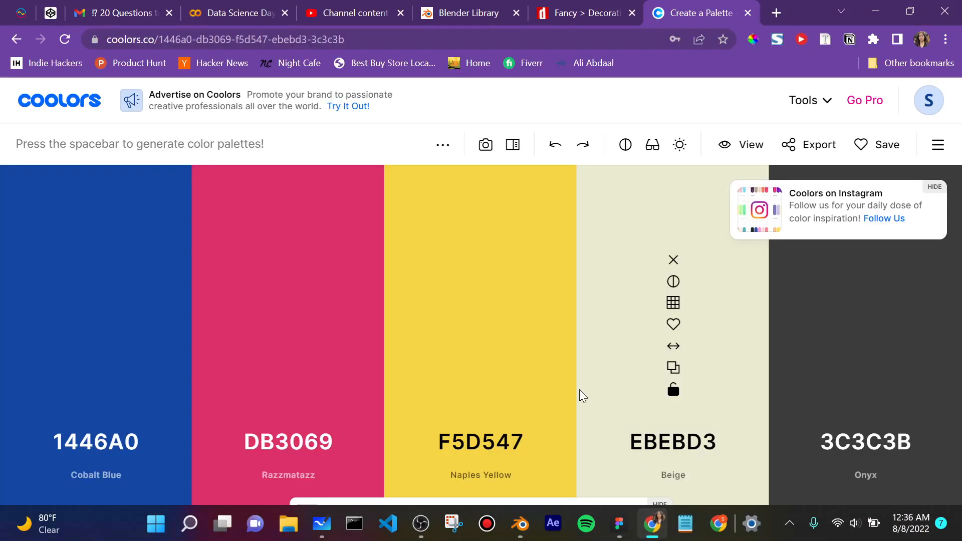
key("c")
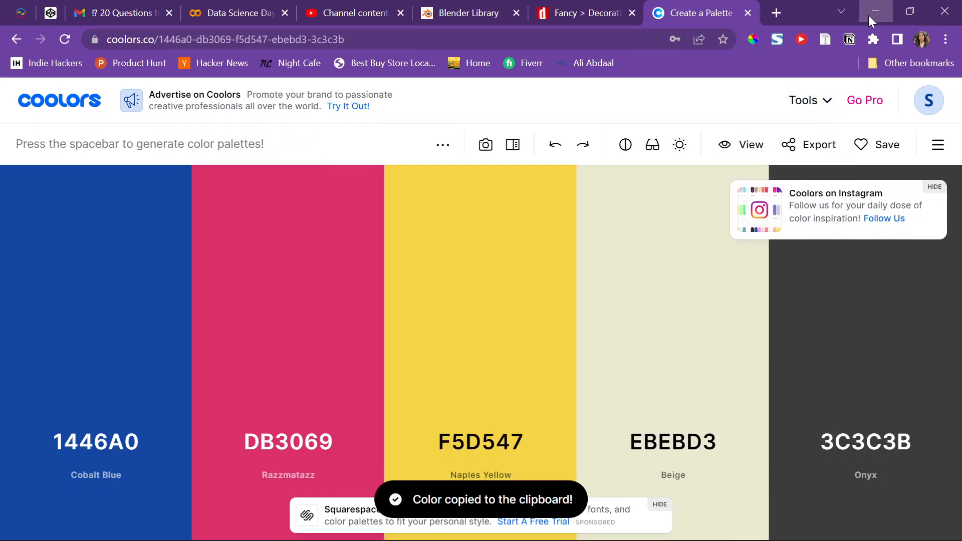
left_click(876, 8)
Move the ColorRamp's white stop to position 0.503 and set its colour to hex DB3069
left_click_drag(514, 432, 444, 434)
left_click(409, 480)
left_click(401, 381)
key("ctrl+v")
key("Return")
Copy the Naples Yellow hex code F5D547 from the Coolors palette in the browser and return to Blender
mouse_move(646, 537)
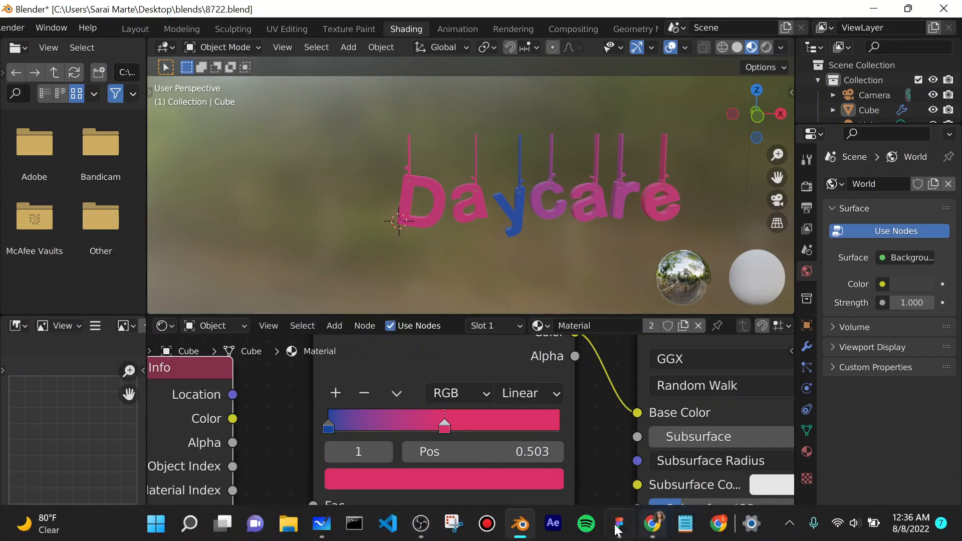
left_click(661, 523)
left_click(480, 366)
left_click(875, 11)
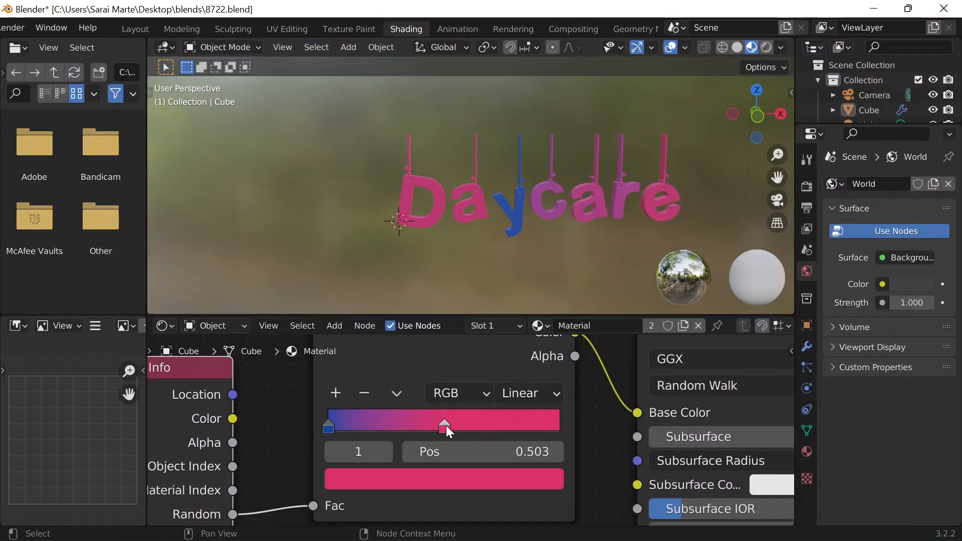
Add a ColorRamp stop between the blue and pink stops and set its colour to hex F5D547
left_click(337, 393)
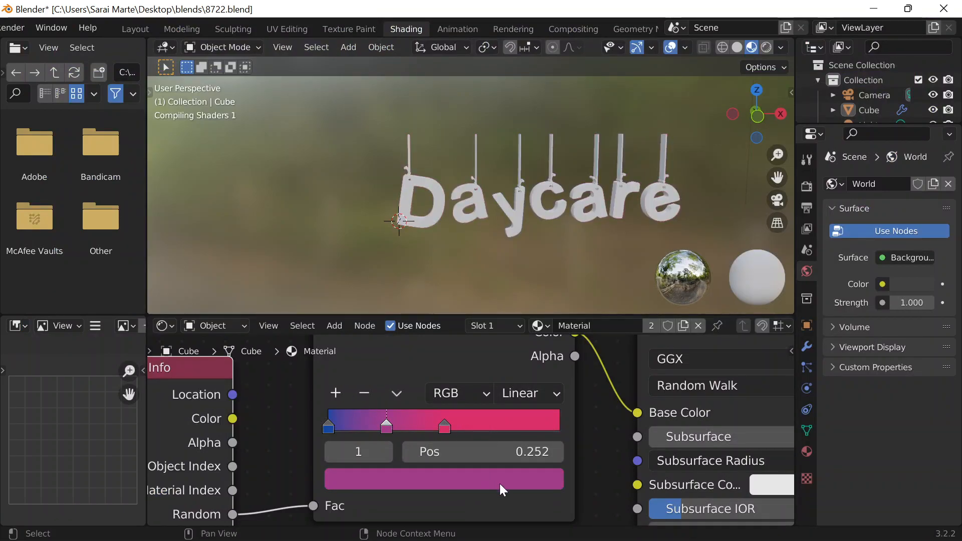
left_click(474, 475)
left_click(410, 380)
key("ctrl+v")
key("Return")
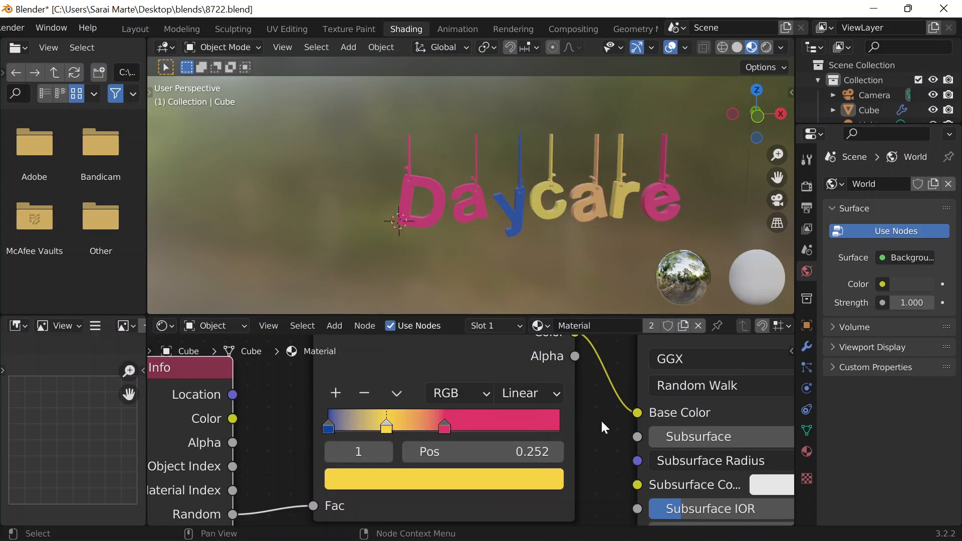
Move the yellow stop past the pink one to position 0.776 and set the ColorRamp interpolation to Constant
left_click_drag(386, 426, 485, 430)
left_click_drag(415, 429, 509, 432)
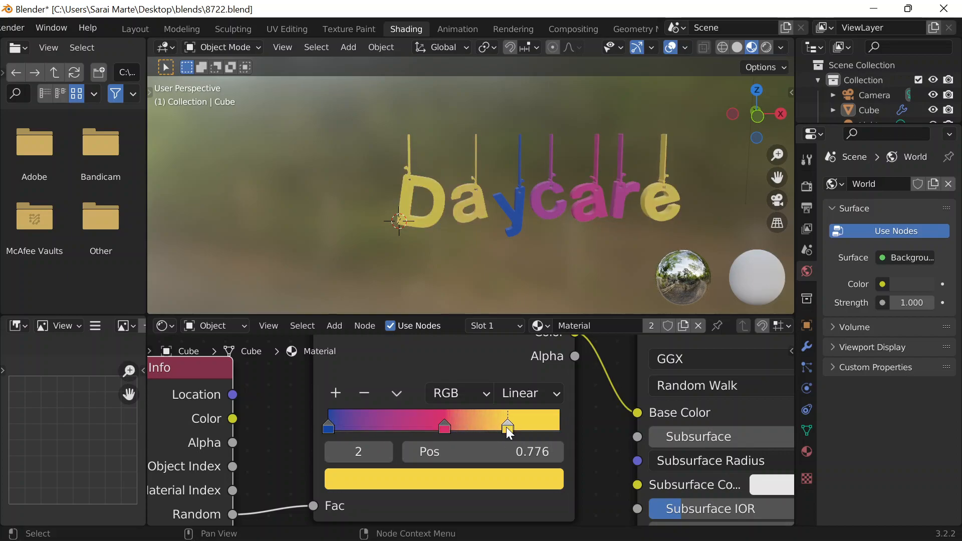
left_click(528, 393)
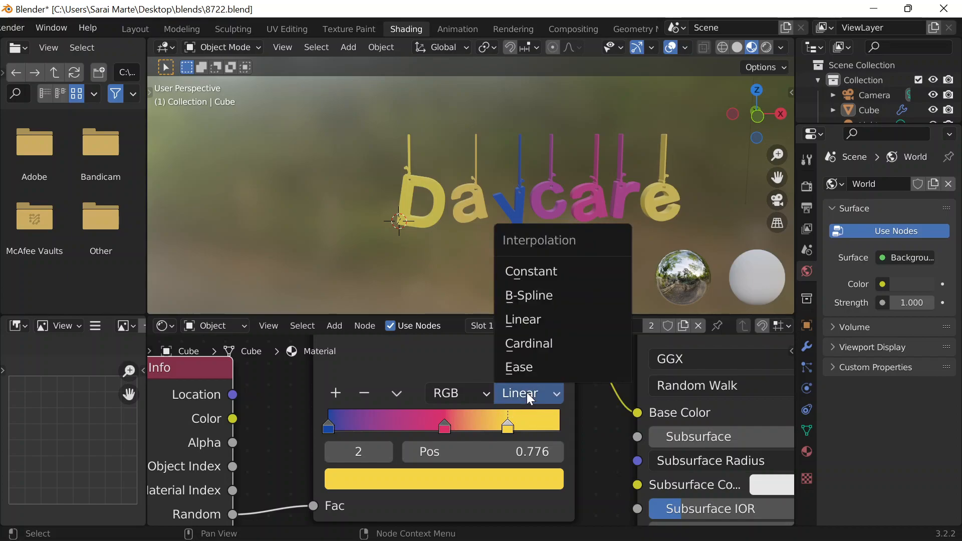
left_click(530, 275)
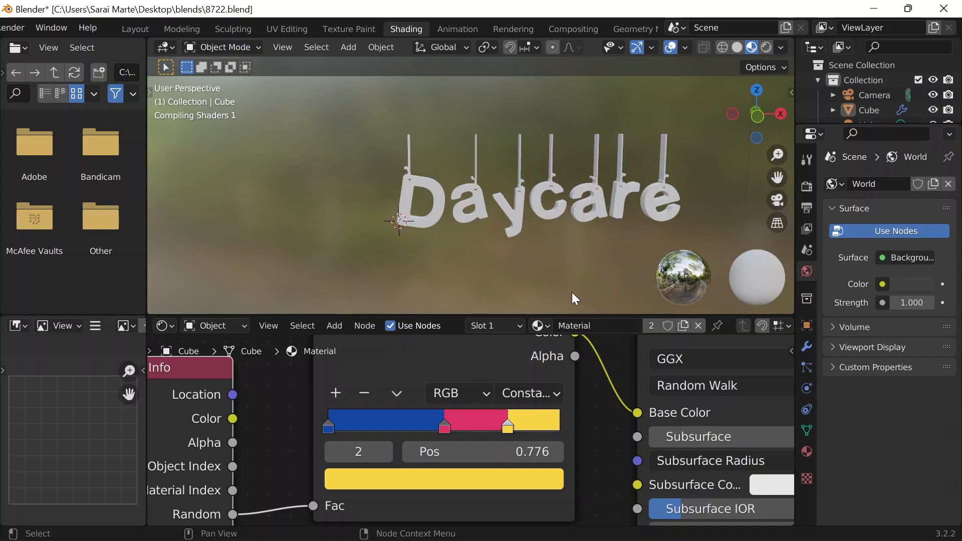
Shift the pink stop closer to the blue one and place the yellow stop at position 0.785
left_click_drag(447, 427, 427, 426)
mouse_move(510, 427)
left_mouse_down()
mouse_move(526, 427)
mouse_move(503, 432)
left_mouse_up()
middle_click_drag(654, 223, 626, 246)
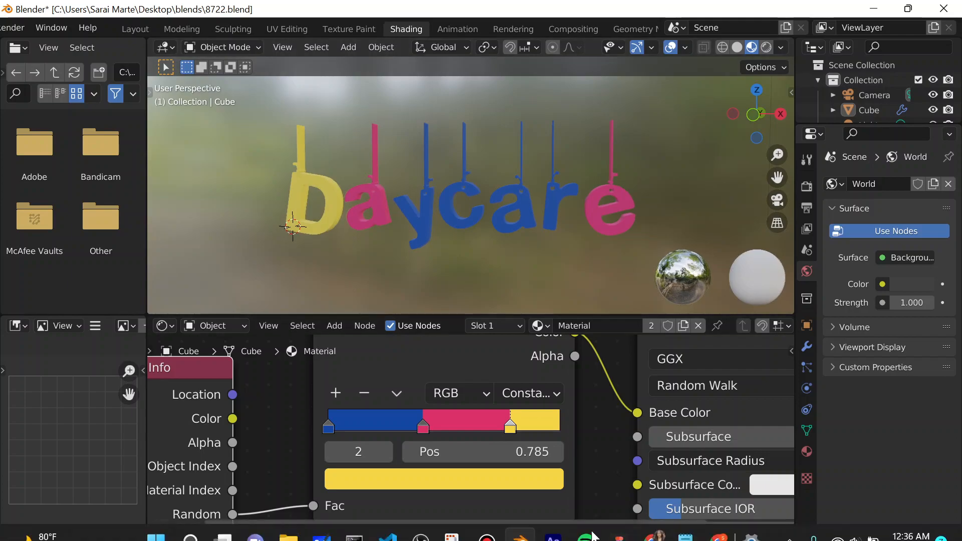
Switch to the browser, copy the Beige hex code EBEBD3 from the Coolors palette, and return to Blender
mouse_move(556, 527)
left_click(654, 524)
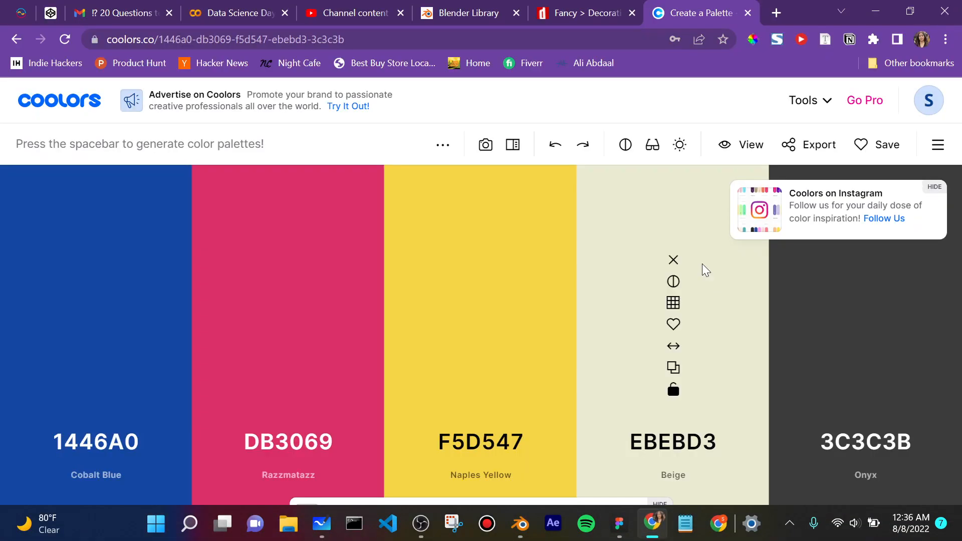
left_click(672, 370)
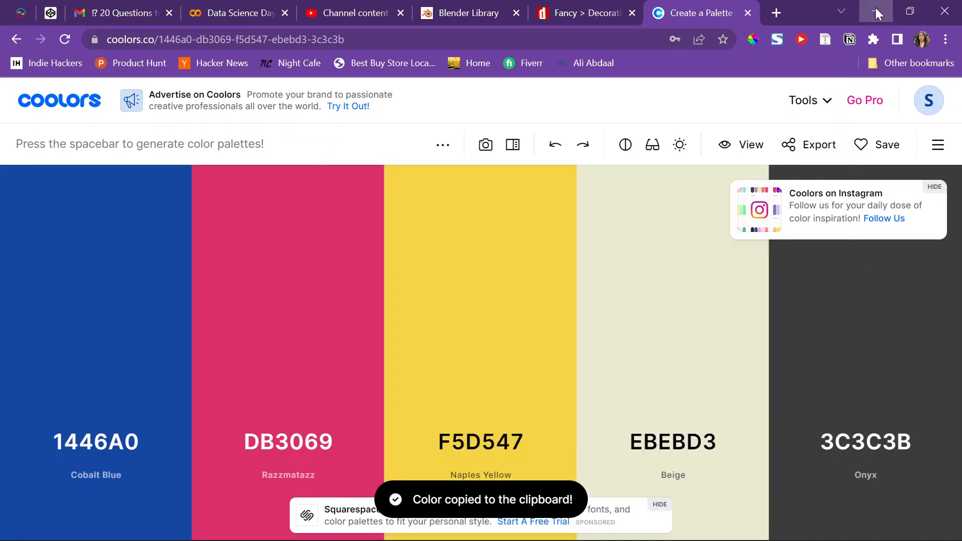
left_click(876, 10)
Add a ColorRamp stop at position 0.197 between the blue and pink stops and set its colour to hex EBEBD3
left_click(336, 393)
left_click_drag(476, 429, 376, 426)
left_click(420, 478)
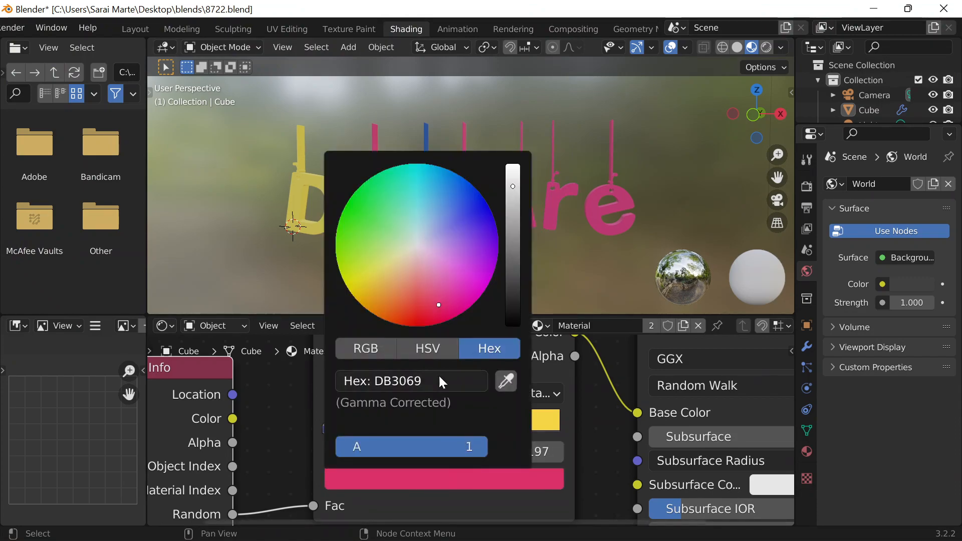
left_click(431, 385)
key("ctrl+v")
key("Return")
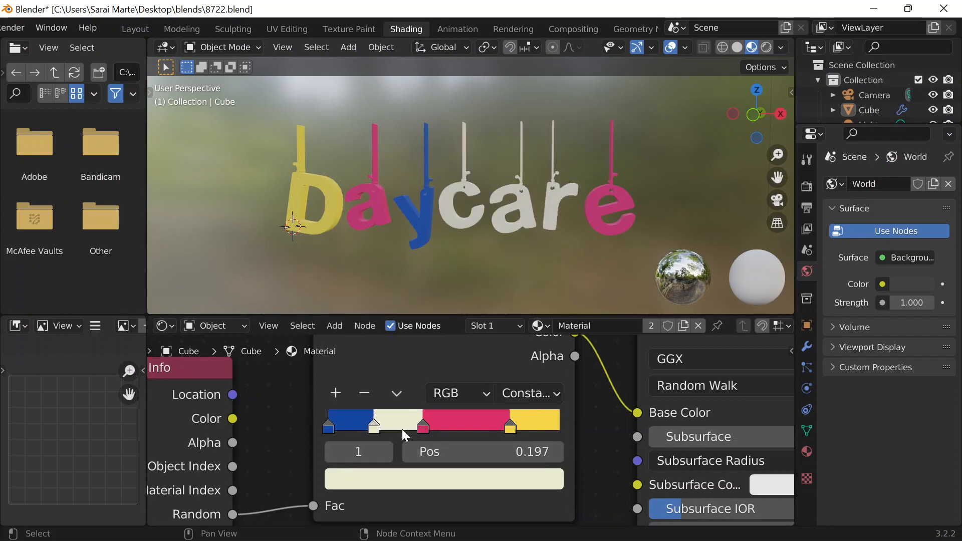
Reposition the ColorRamp stops to vary the letter colours, placing the beige stop at 0.285 and the yellow stop at 0.748
left_click_drag(409, 427, 402, 429)
mouse_move(475, 271)
middle_mouse_down()
mouse_move(489, 263)
mouse_move(483, 281)
middle_mouse_up()
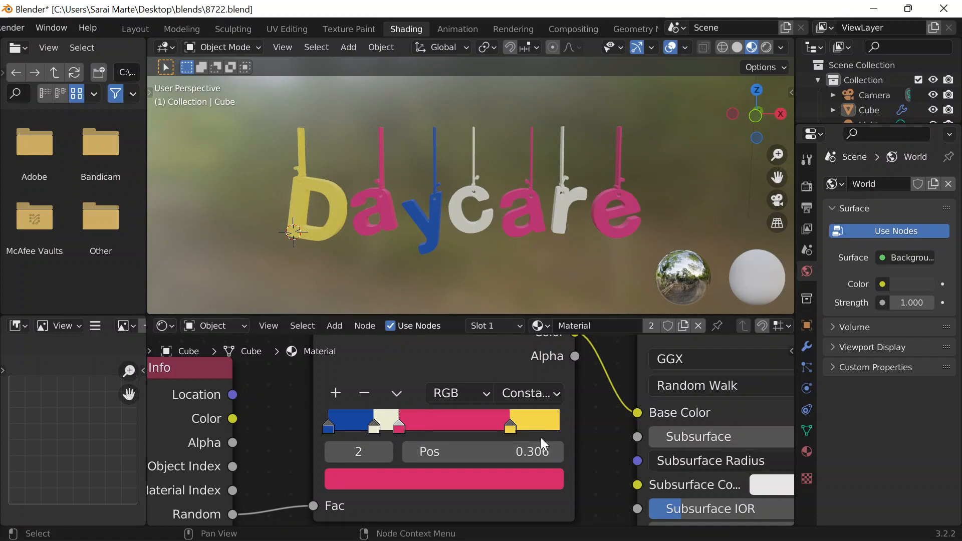
mouse_move(520, 429)
left_mouse_down()
mouse_move(477, 433)
mouse_move(513, 434)
left_mouse_up()
mouse_move(400, 428)
left_mouse_down()
mouse_move(462, 429)
mouse_move(354, 429)
mouse_move(501, 431)
mouse_move(360, 431)
mouse_move(446, 431)
mouse_move(362, 436)
mouse_move(393, 431)
left_mouse_up()
left_click(426, 427)
left_click_drag(473, 433, 503, 431)
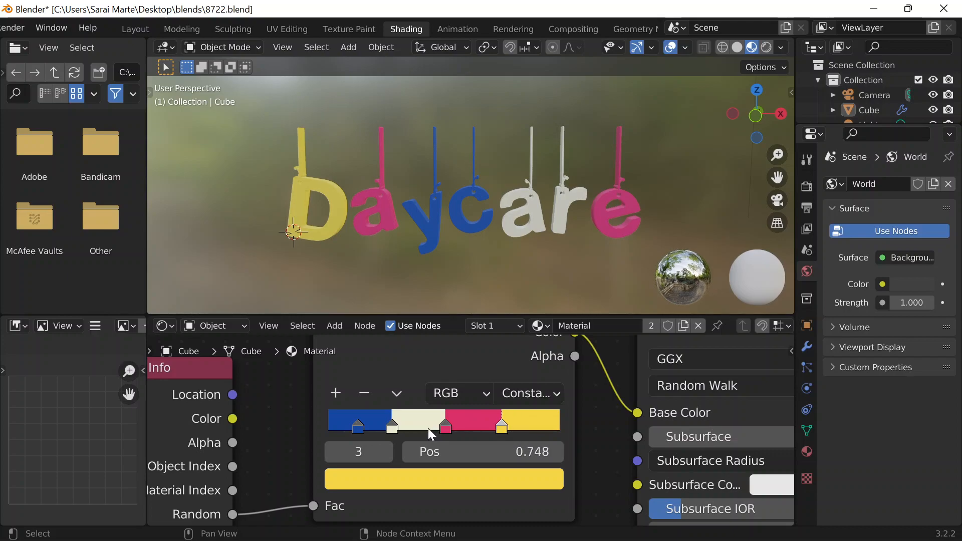
mouse_move(392, 427)
left_mouse_down()
mouse_move(377, 428)
mouse_move(394, 428)
left_mouse_up()
scroll(592, 234, "down", 3)
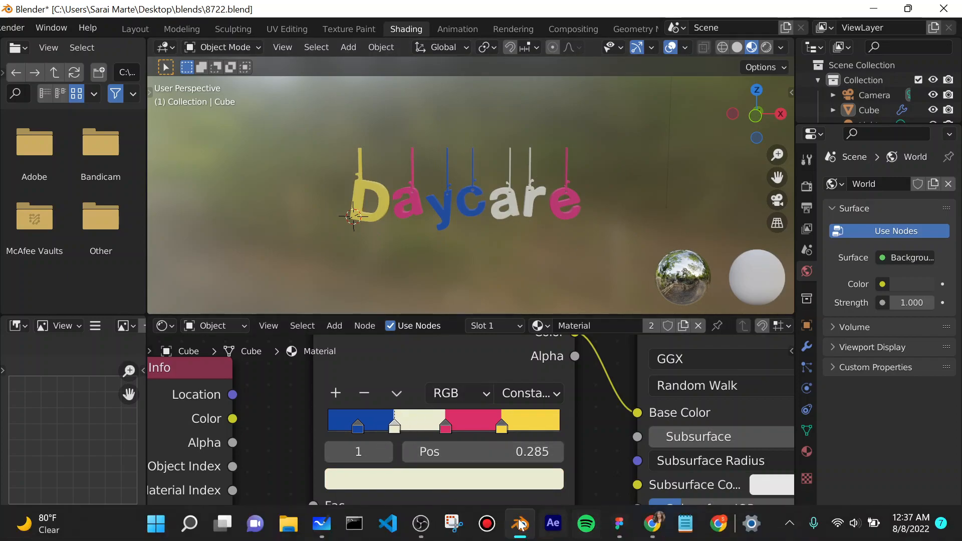
left_click(421, 534)
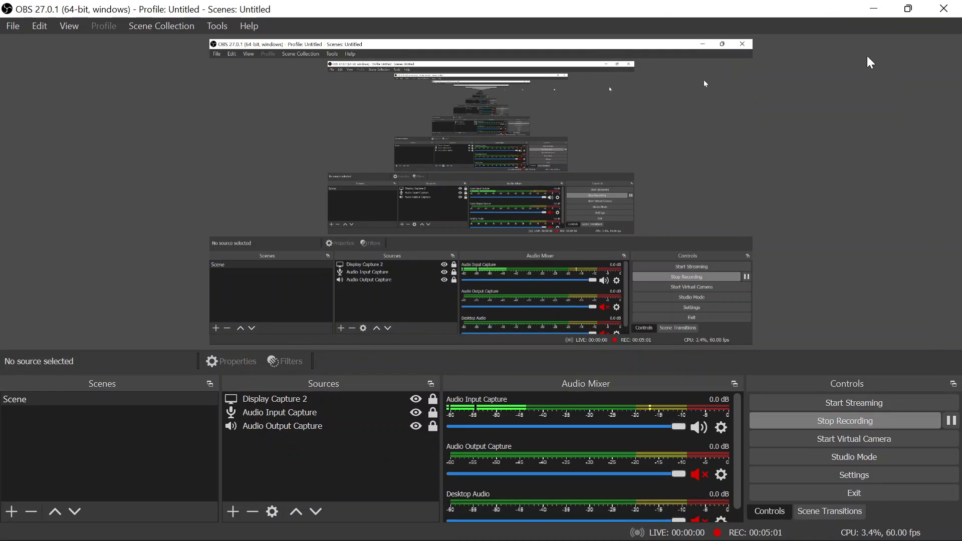
left_click(878, 4)
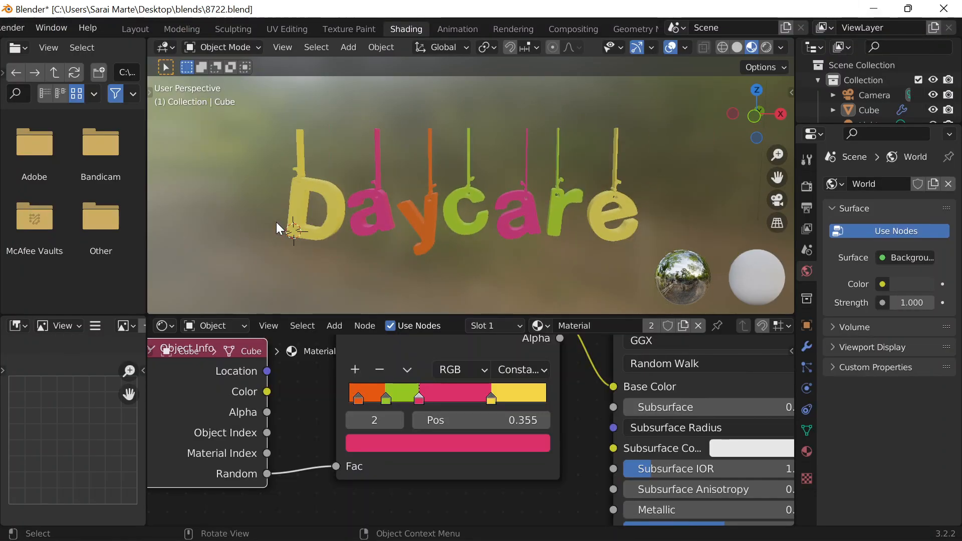
Select the Daycare letters and examine the colour and position of each ColorRamp stop in their material
left_click(330, 198)
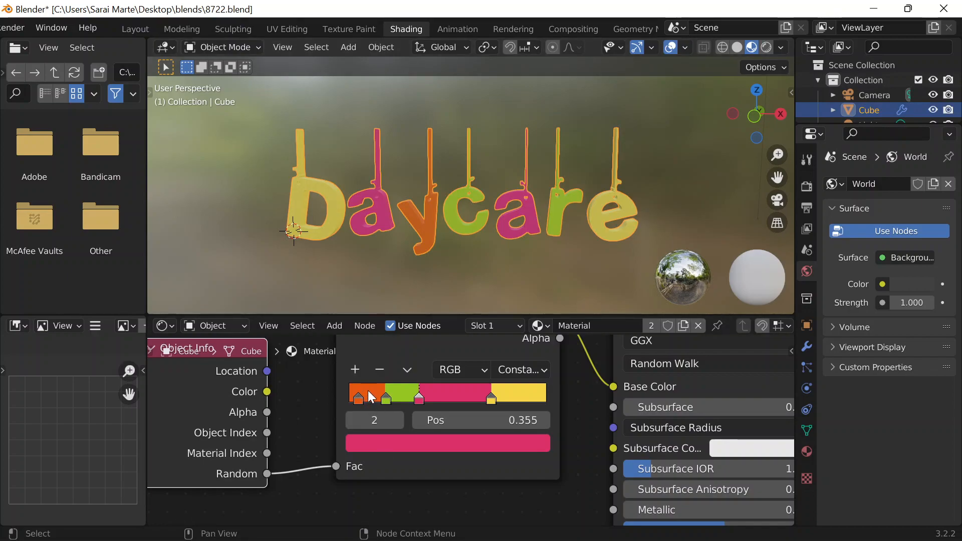
left_click(380, 398)
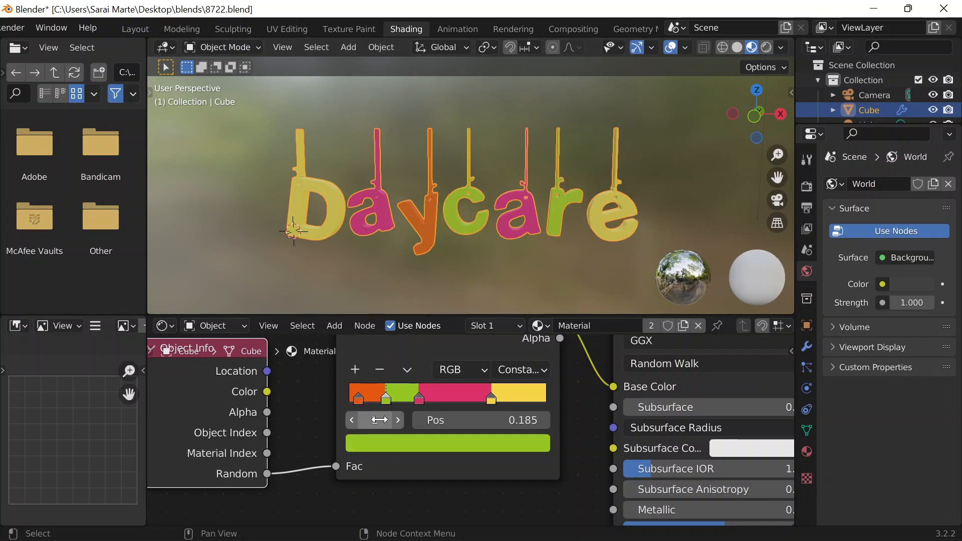
left_click(357, 398)
left_click(397, 443)
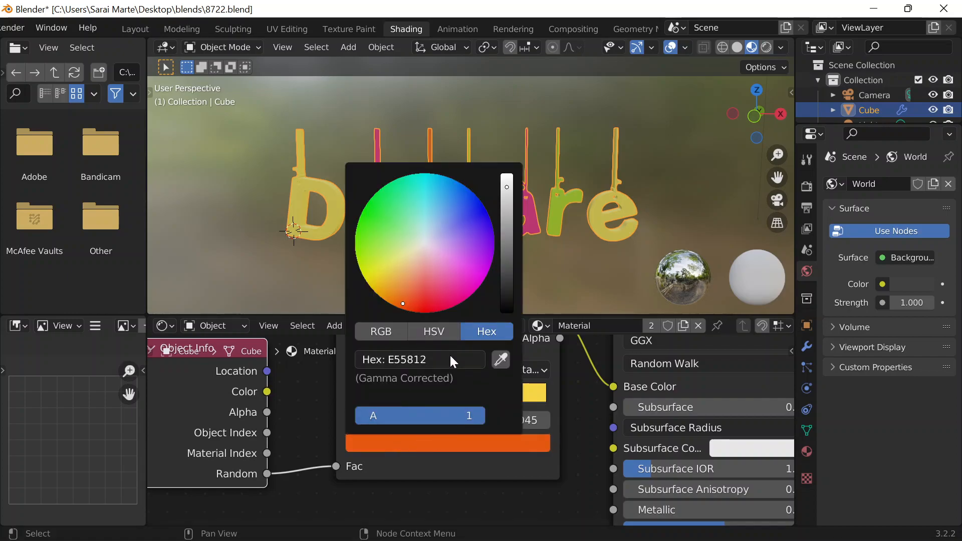
left_click(324, 388)
left_click(491, 398)
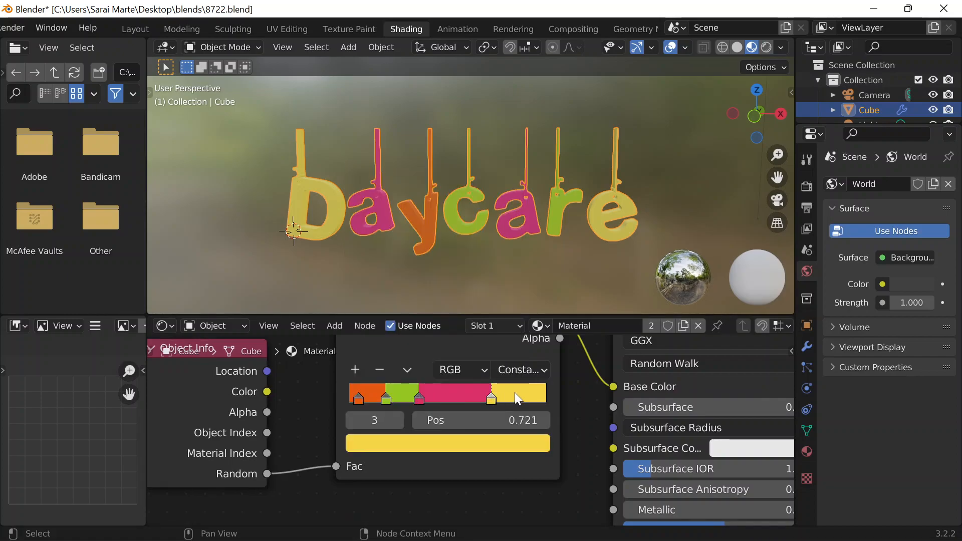
left_click(460, 444)
left_click(420, 398)
left_click(429, 442)
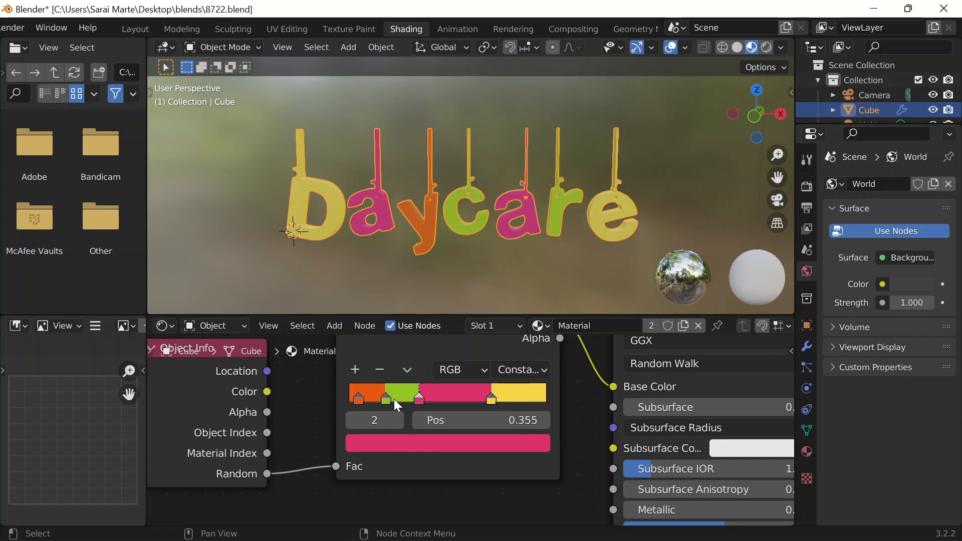
left_click(393, 398)
left_click(403, 440)
scroll(621, 211, "down", 3)
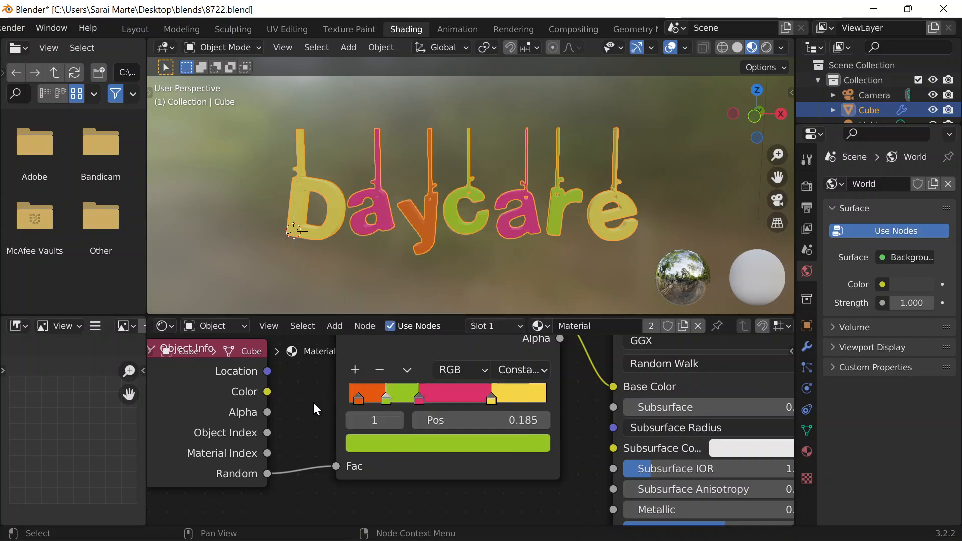
scroll(621, 216, "up", 3)
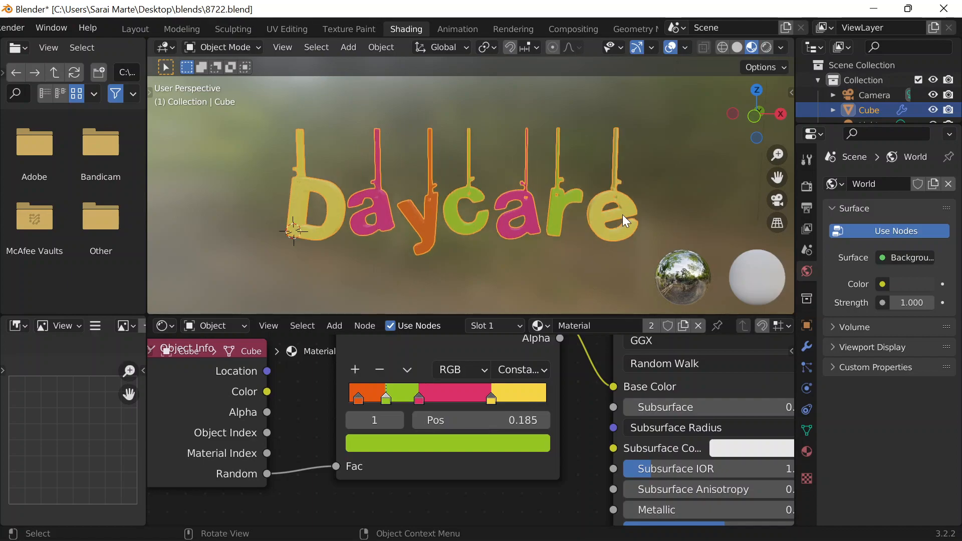
left_click(490, 397)
left_click(421, 399)
left_click(385, 399)
left_click(357, 400)
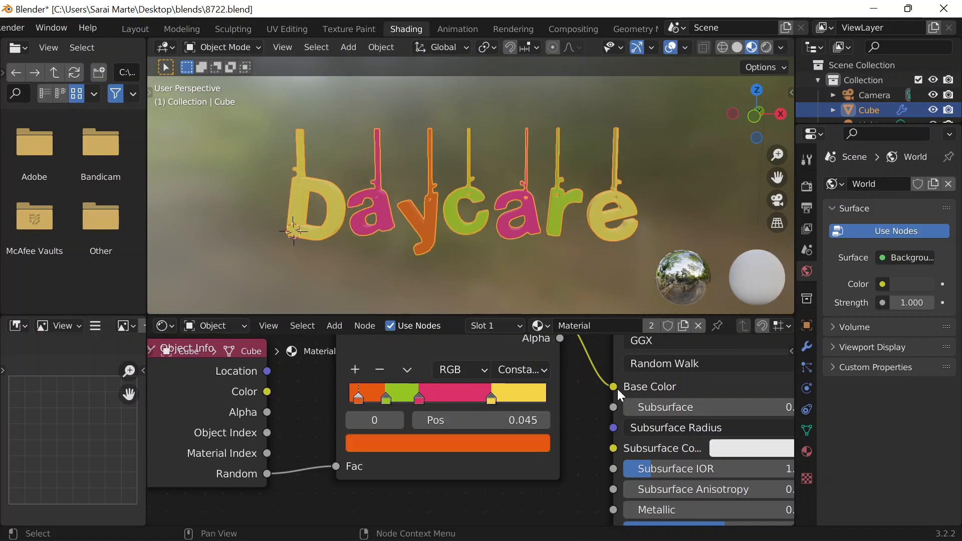
scroll(691, 274, "down", 3)
scroll(606, 395, "down", 2)
scroll(607, 395, "down", 1)
scroll(565, 24, "down", 4)
Switch to the Geometry Nodes workspace and save the file
left_click(565, 26)
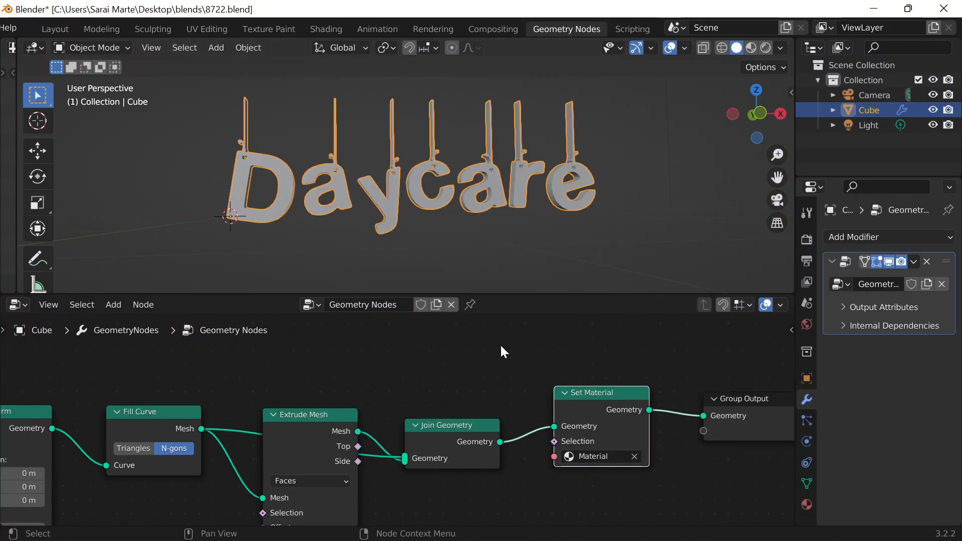
key("ctrl+s")
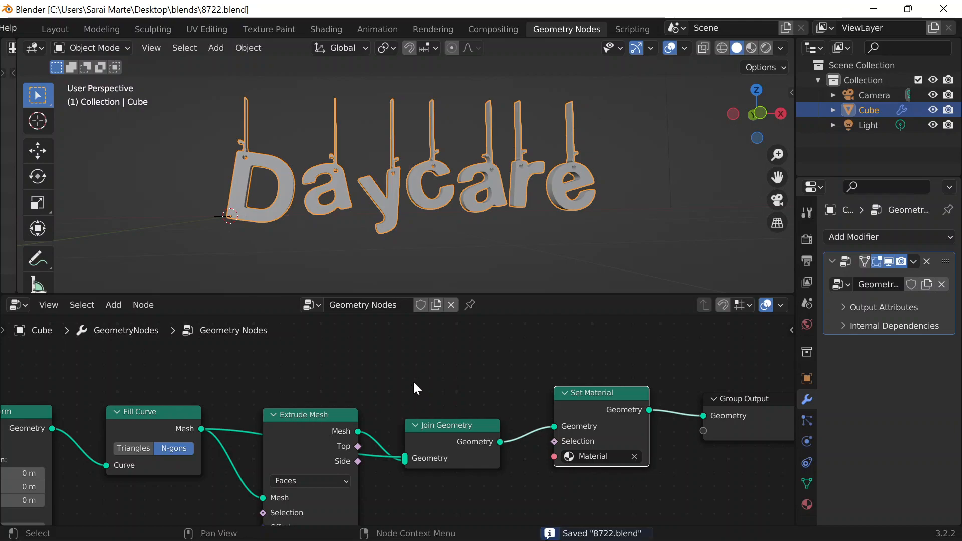
scroll(412, 382, "down", 2)
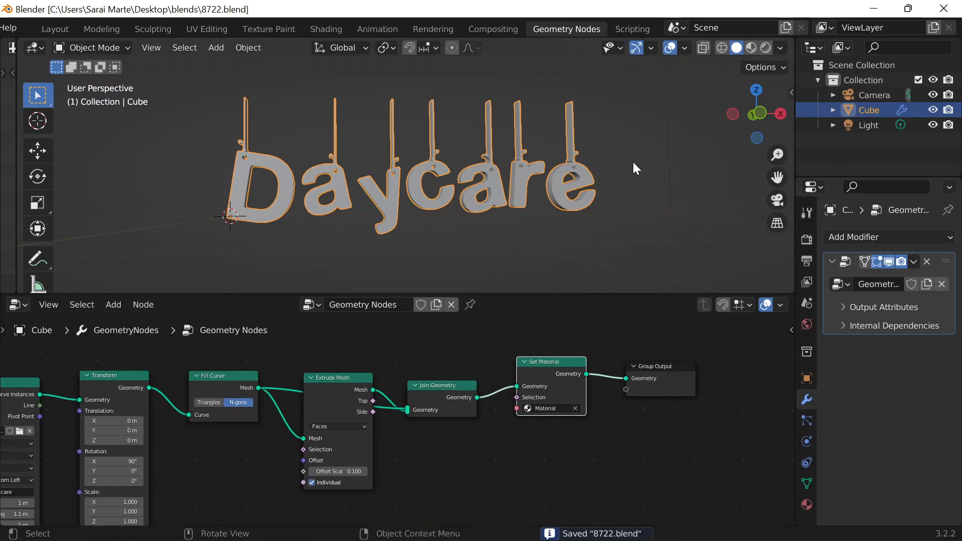
Add an empty at the start of the Daycare letters and set its display type to Single Arrow
left_click(631, 163)
middle_click_drag(632, 171, 605, 206)
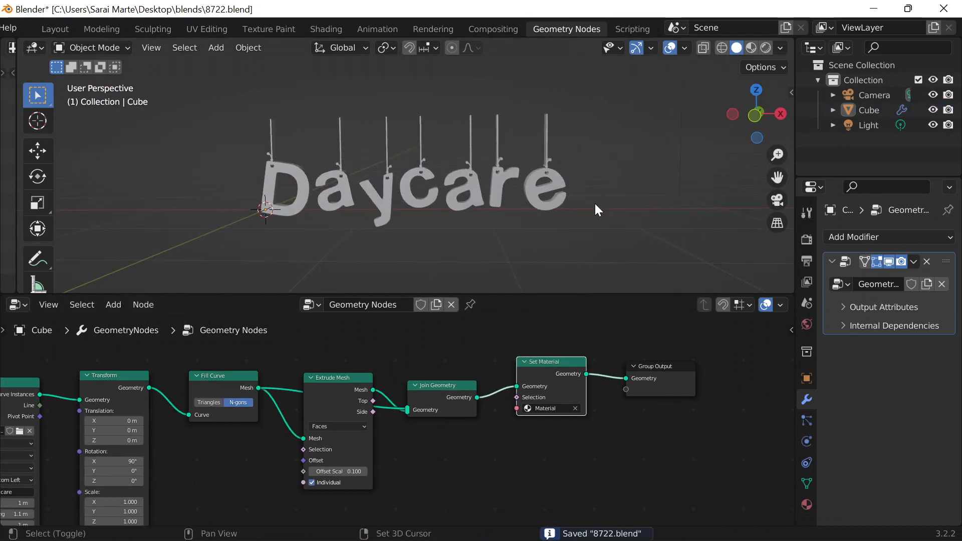
key("shift+a")
mouse_move(533, 215)
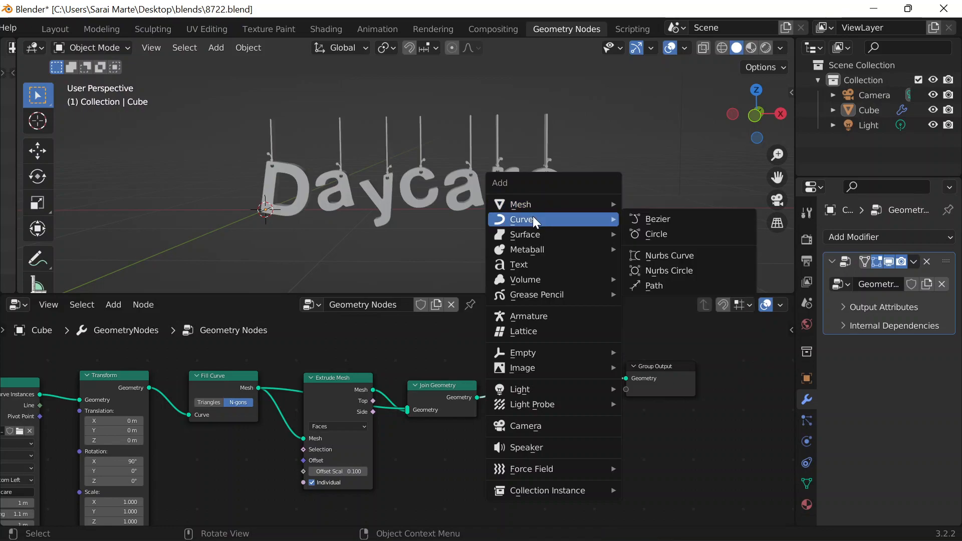
mouse_move(543, 353)
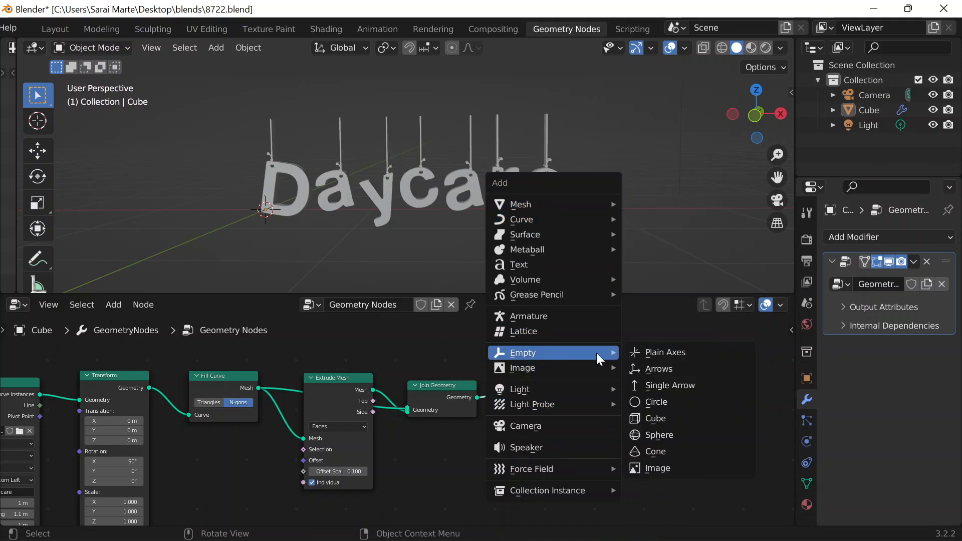
left_click(689, 433)
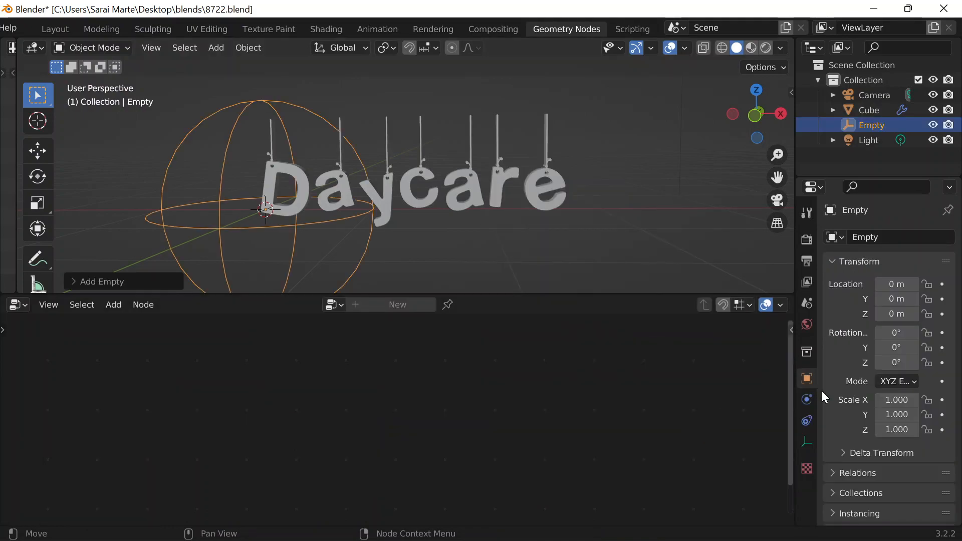
left_click(805, 442)
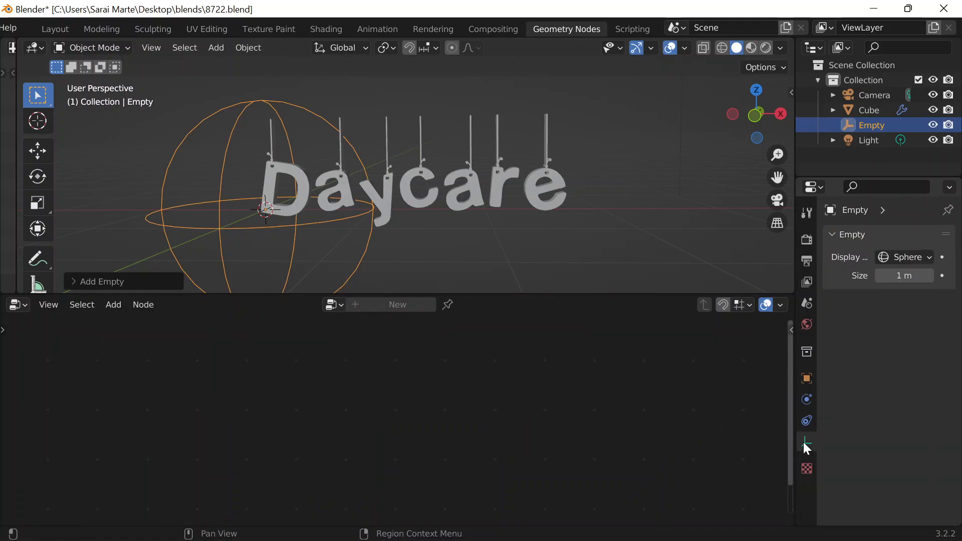
left_click(899, 255)
left_click(856, 308)
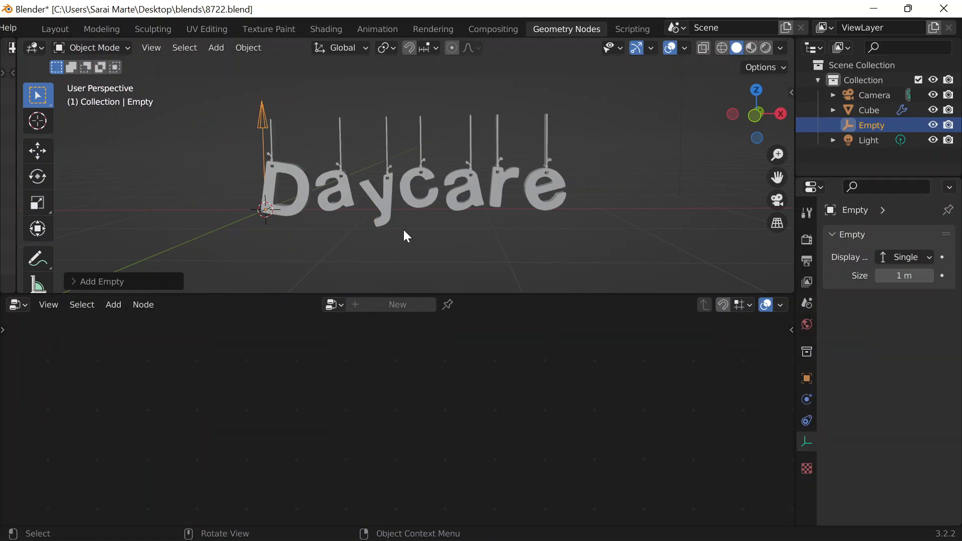
Rename the arrow empty as control
double_click(868, 125)
type("control")
key("Return")
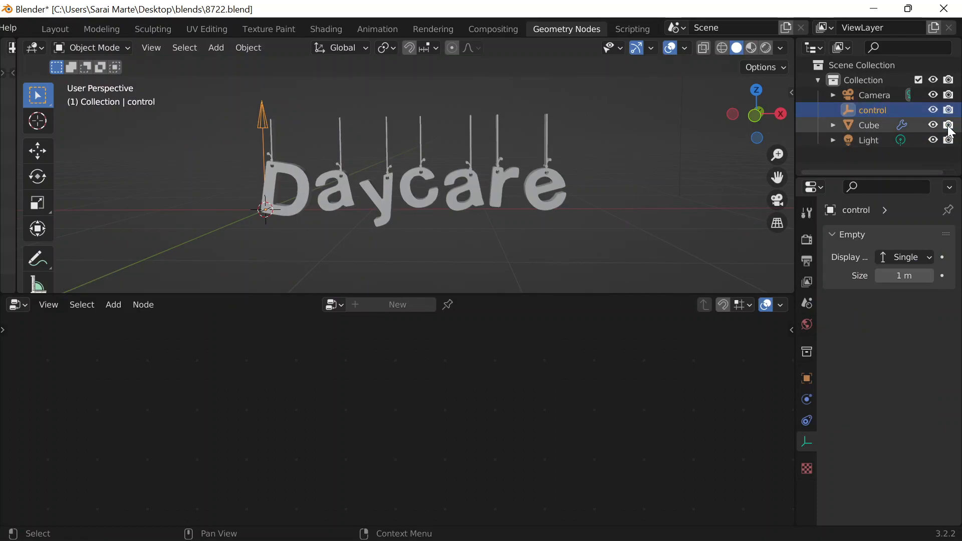
Select the letters, make room before the Group Output node, and insert a Translate Instances node after Set Material
left_click(351, 180)
scroll(539, 377, "up", 3)
middle_click_drag(571, 450, 340, 478)
middle_click_drag(638, 401, 534, 436)
left_click_drag(545, 398, 683, 387)
key("shift+a")
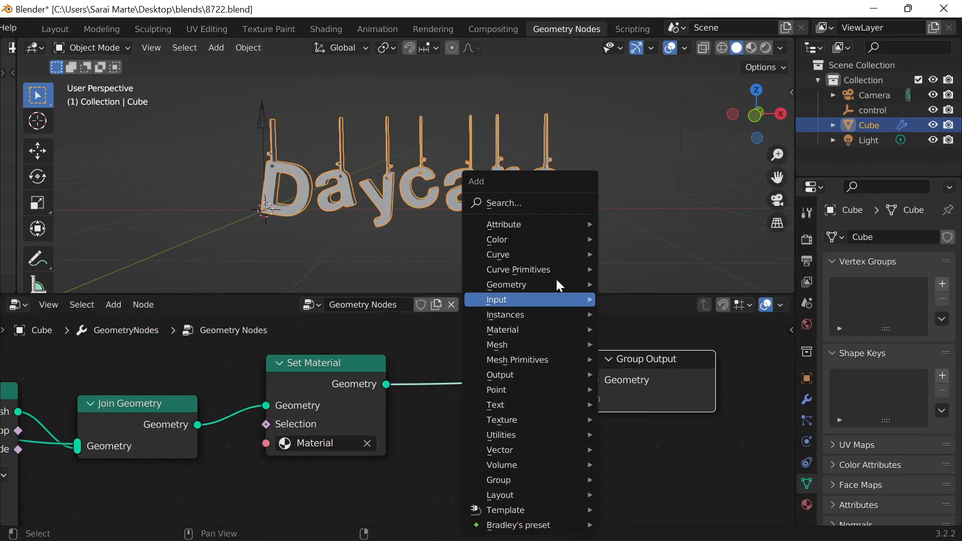
left_click(501, 203)
type("translate")
key("Return")
left_click(466, 349)
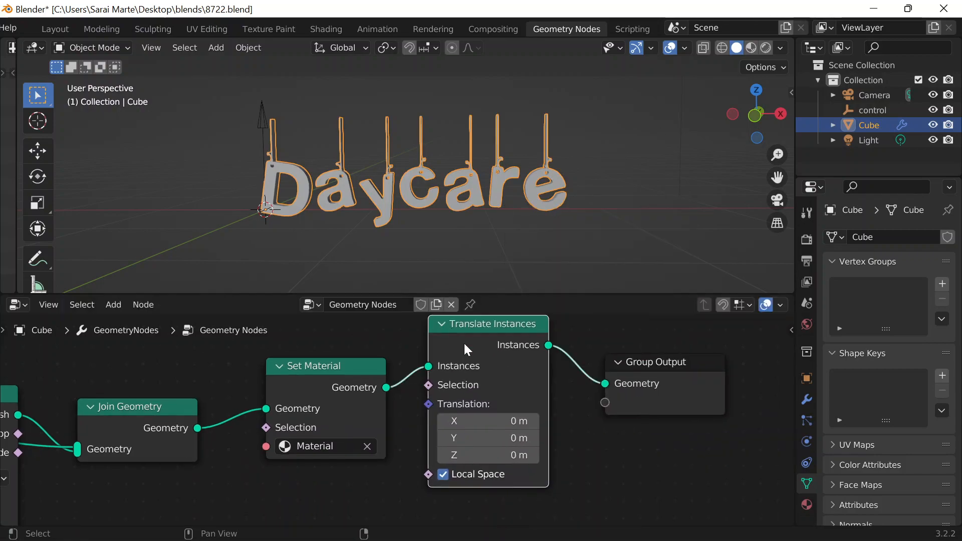
Try out X, Y and Z translations on the Translate Instances node, resetting each axis to 0 m
scroll(466, 349, "up", 1)
left_click_drag(491, 421, 518, 438)
left_click_drag(621, 429, 538, 440)
left_click(538, 441)
type("0")
key("Return")
left_click(538, 421)
type("0")
key("Return")
left_click_drag(535, 461, 515, 461)
left_click(534, 461)
type("0")
key("Return")
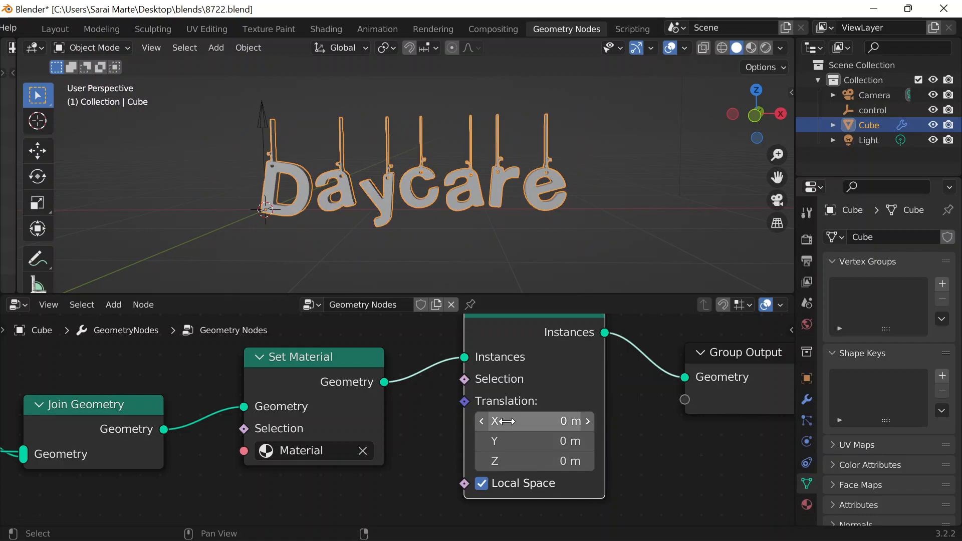
Add a Vector Math node in the free space below the Translate Instances node and set its operation to Distance
scroll(461, 421, "down", 2)
middle_click_drag(416, 447, 576, 376)
scroll(565, 441, "up", 6)
middle_click_drag(565, 430, 470, 365)
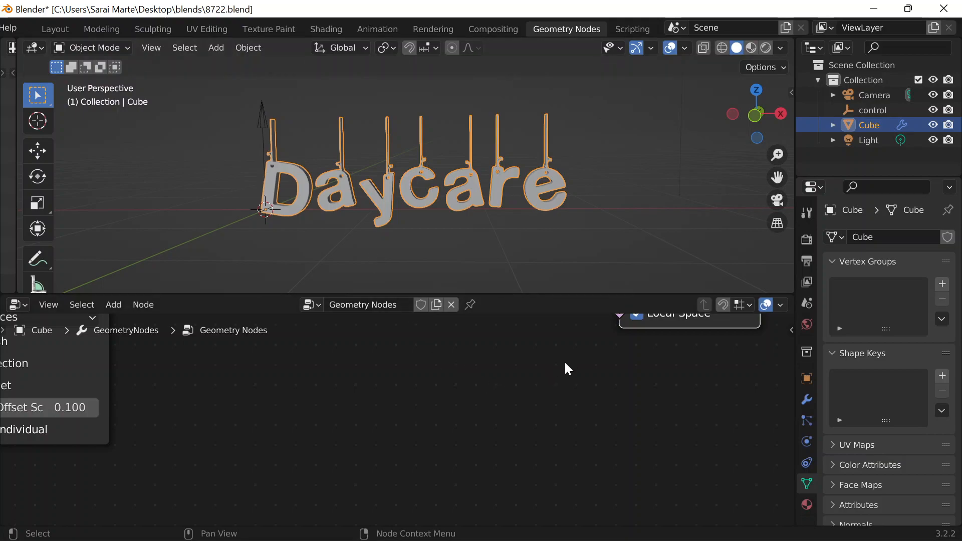
key("shift+a")
left_click(473, 200)
type("vector")
key("Down")
key("Return")
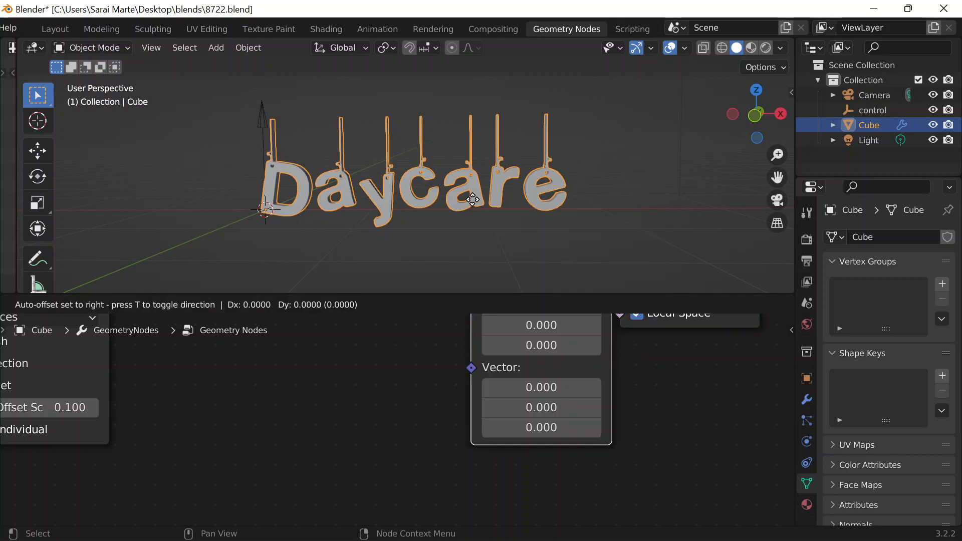
left_click(523, 366)
left_click(536, 389)
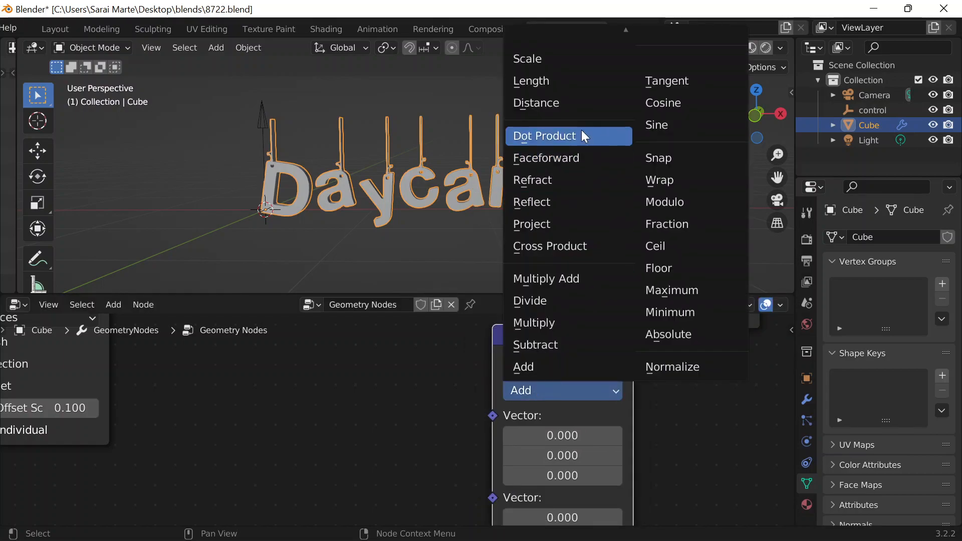
left_click(576, 105)
Add a Position node to the node tree and place it beside the Distance node
key("shift+a")
left_click(396, 202)
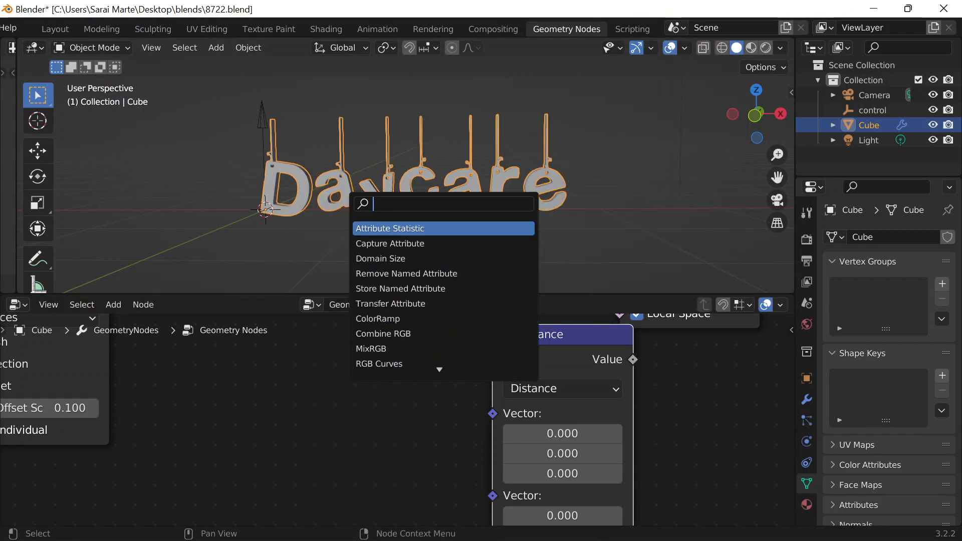
type("pops")
key("BackSpace")
key("BackSpace")
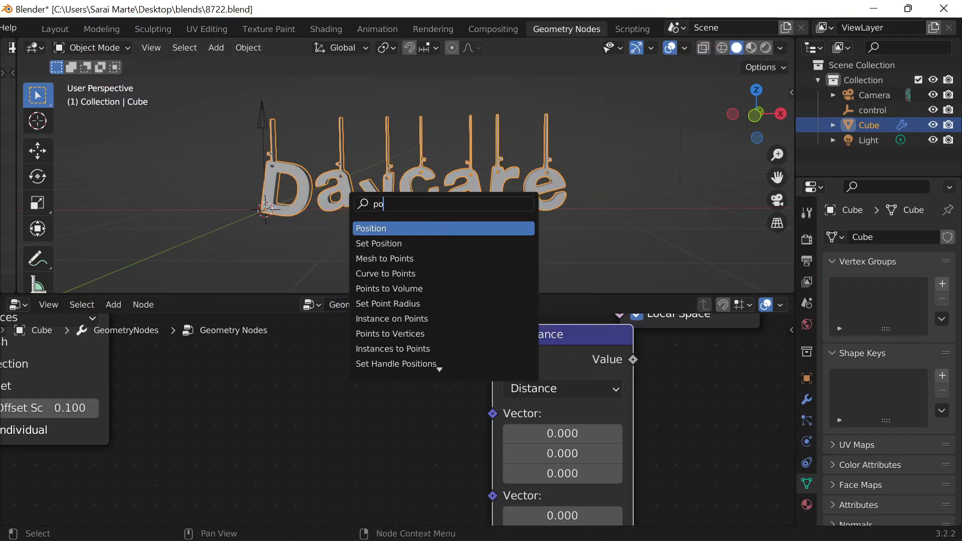
key("Return")
left_click(366, 317)
Add an Object Info node referencing the control empty to the letters' node tree, below the Position node
key("shift+a")
left_click(549, 182)
left_click(267, 122)
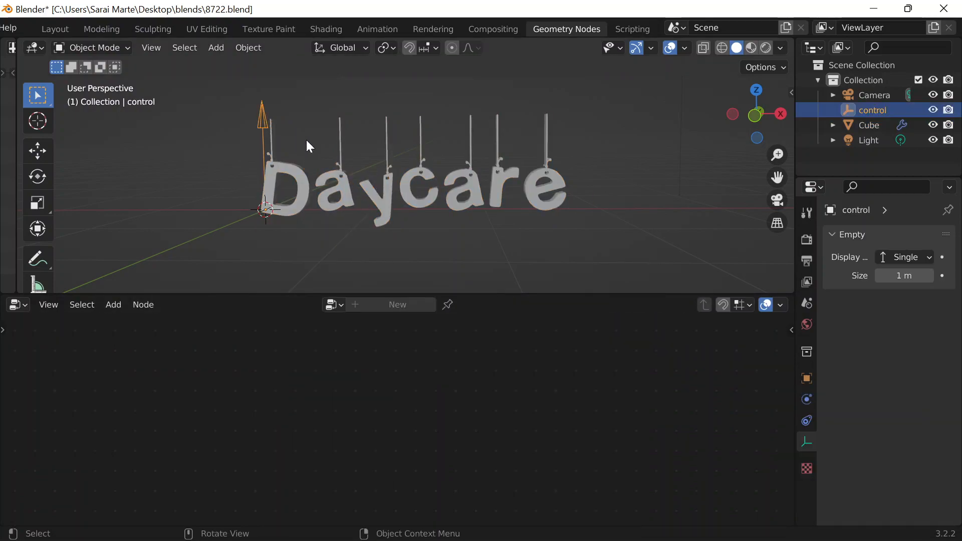
left_click(306, 185)
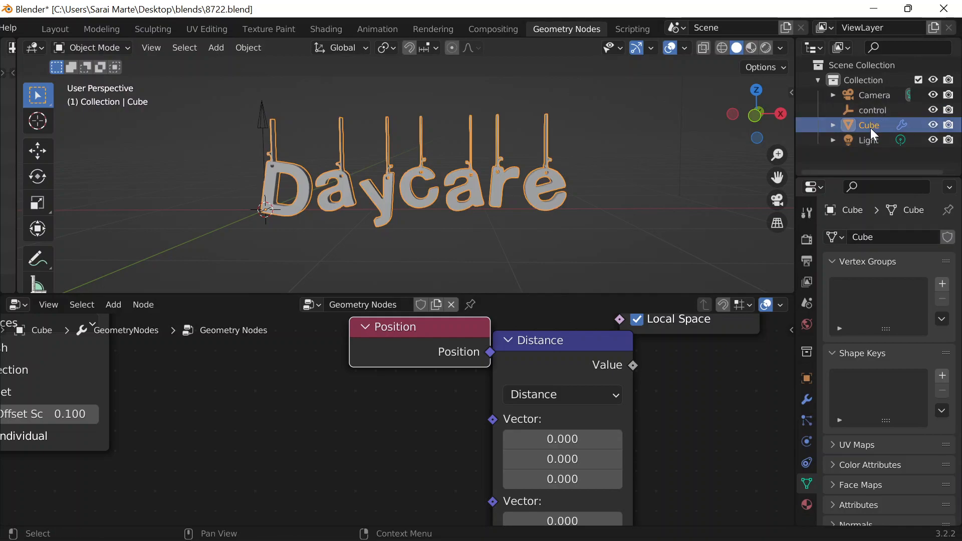
left_click(876, 110)
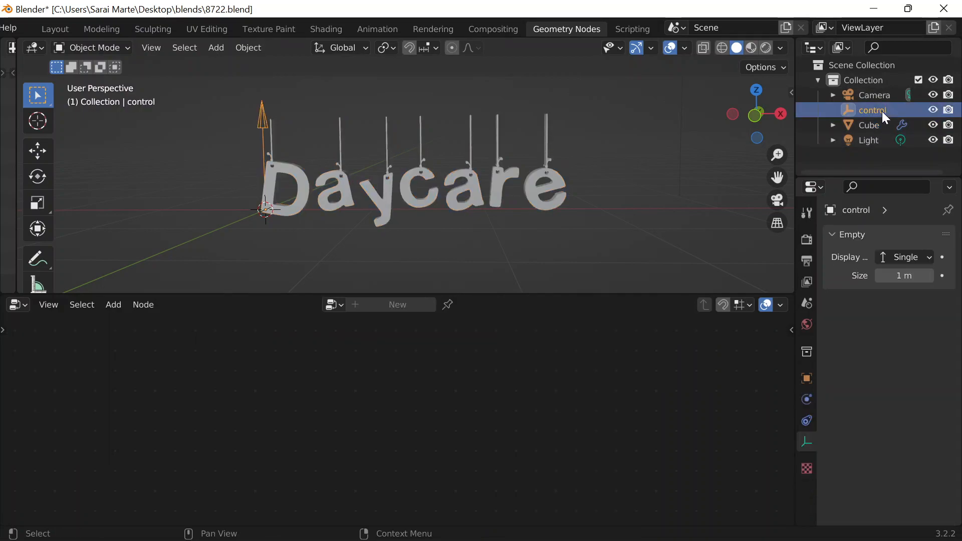
left_click(540, 173)
left_click_drag(861, 111, 341, 419)
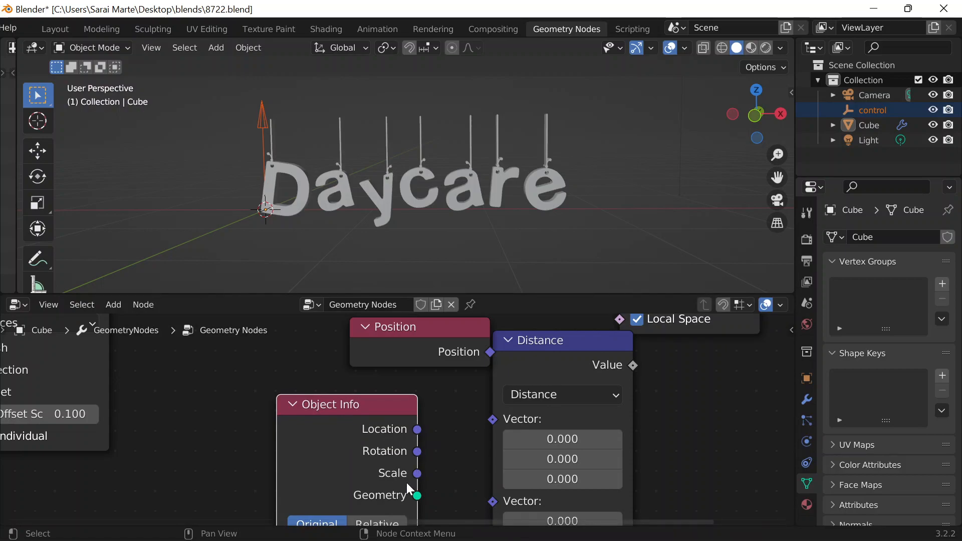
Connect Position and the Object Info Location to the two Vector inputs of the Distance node, and line up the two source nodes
left_click_drag(418, 430, 493, 501)
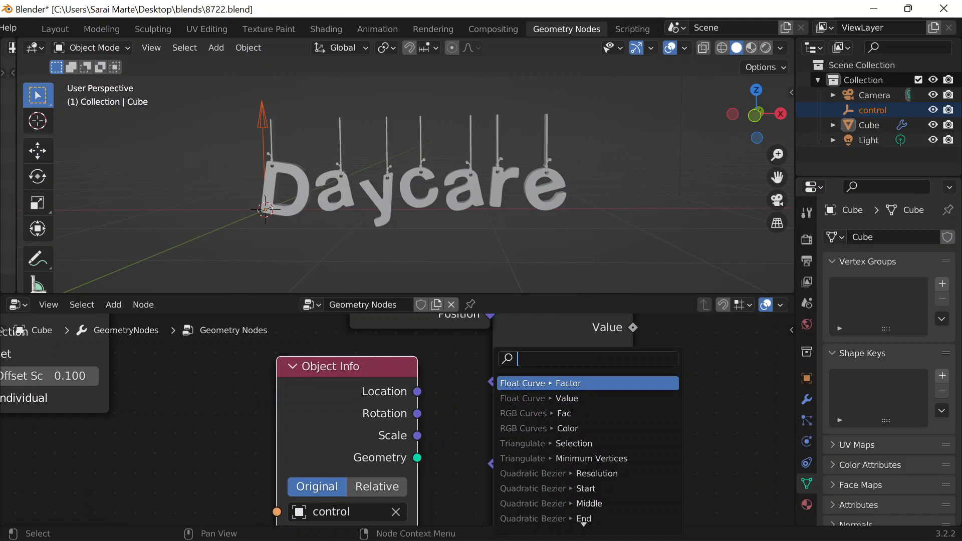
left_click_drag(412, 396, 493, 463)
left_click_drag(488, 327, 493, 382)
left_click_drag(369, 336, 351, 329)
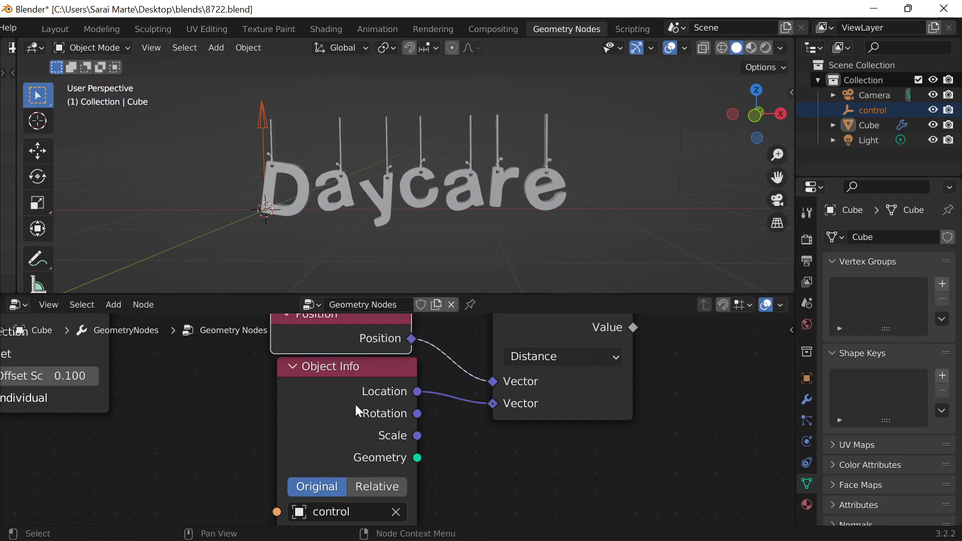
left_click_drag(356, 400, 351, 429)
Connect the Distance node's Value output to the Translation input of Translate Instances and inspect the letters' offset
scroll(636, 415, "down", 2)
middle_click_drag(671, 413, 625, 477)
left_click_drag(524, 393, 499, 415)
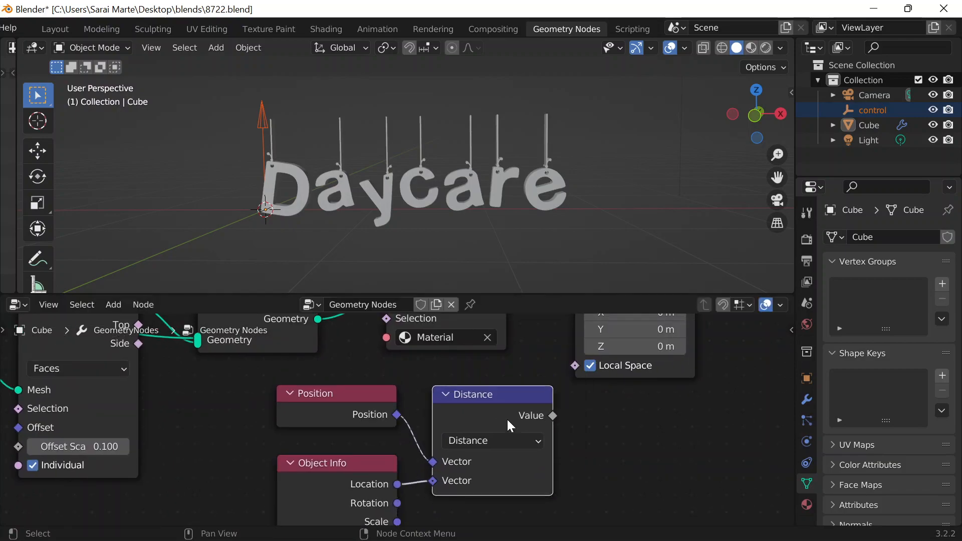
middle_click_drag(558, 415, 557, 458)
left_click_drag(552, 459, 575, 351)
scroll(438, 167, "down", 5)
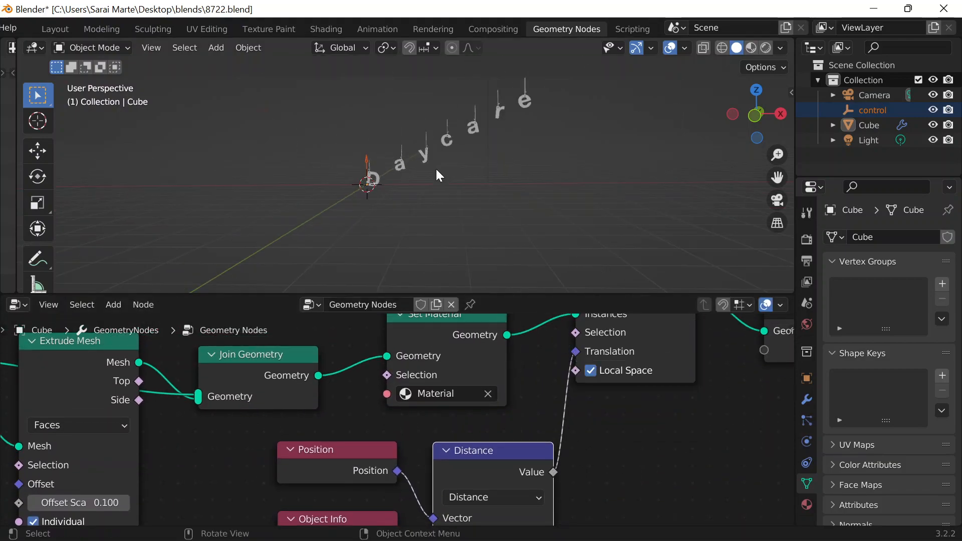
middle_click_drag(435, 170, 576, 241)
middle_click_drag(611, 362, 614, 431)
Insert a Combine XYZ node between Distance and Translate Instances, with the distance value feeding its Y input
key("shift+a")
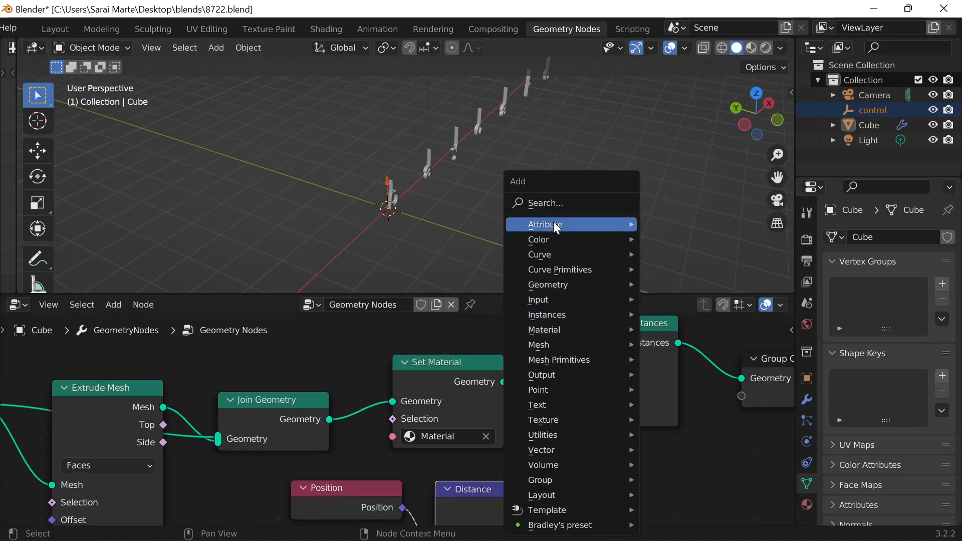
left_click(596, 203)
type("combi")
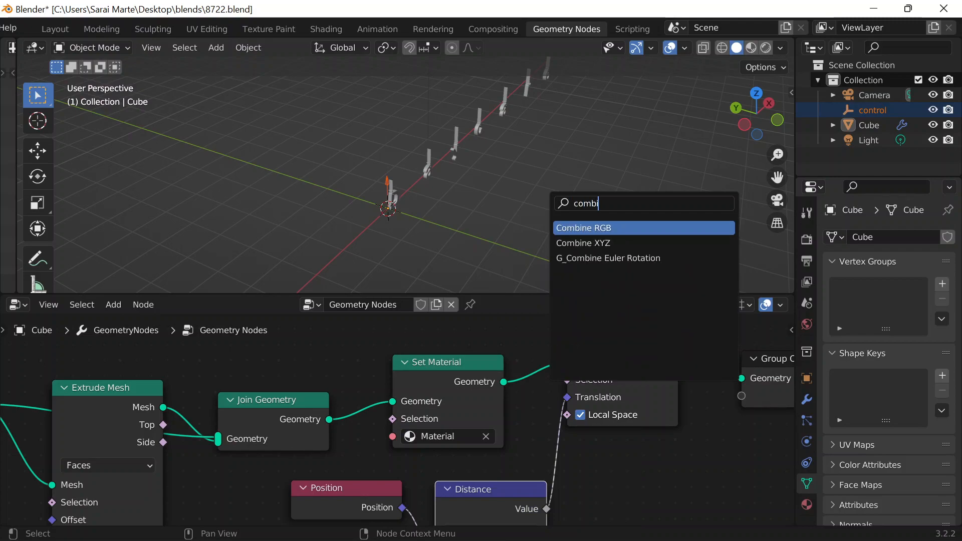
type("ne")
left_click(576, 243)
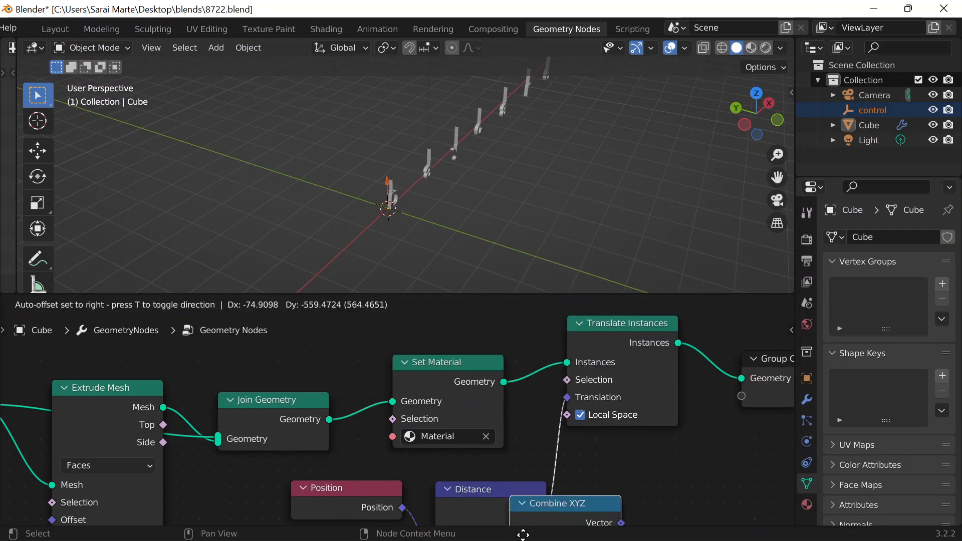
left_click(560, 418)
left_click_drag(611, 437, 607, 455)
Test the distance effect by moving the control empty along the row of letters, cancel the move, and reselect the letters
middle_click_drag(453, 224, 458, 202)
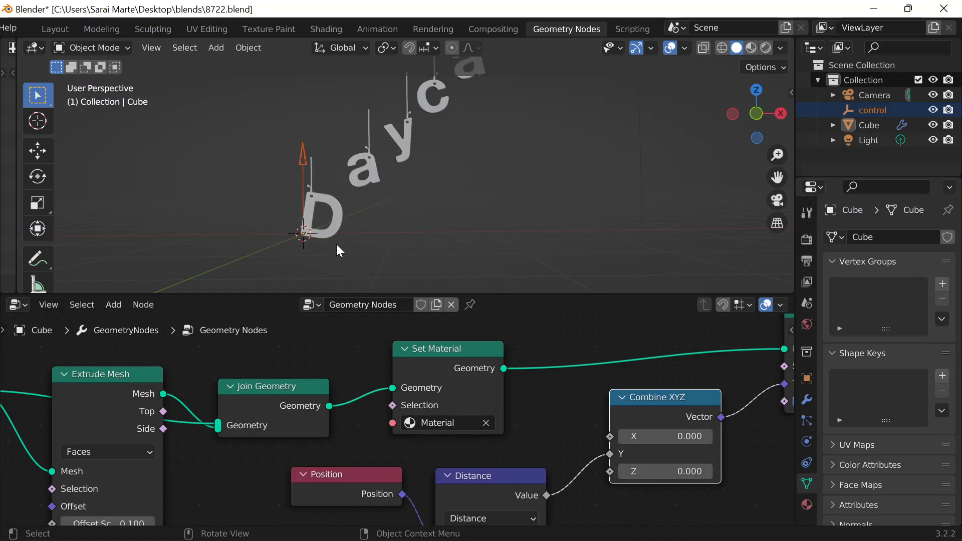
scroll(316, 199, "down", 3)
middle_click_drag(317, 197, 462, 138)
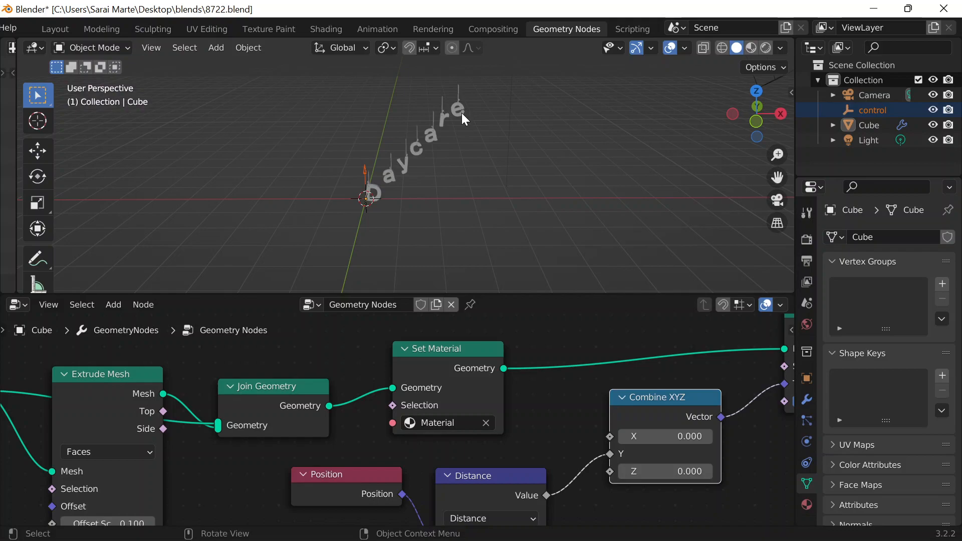
left_click(369, 166)
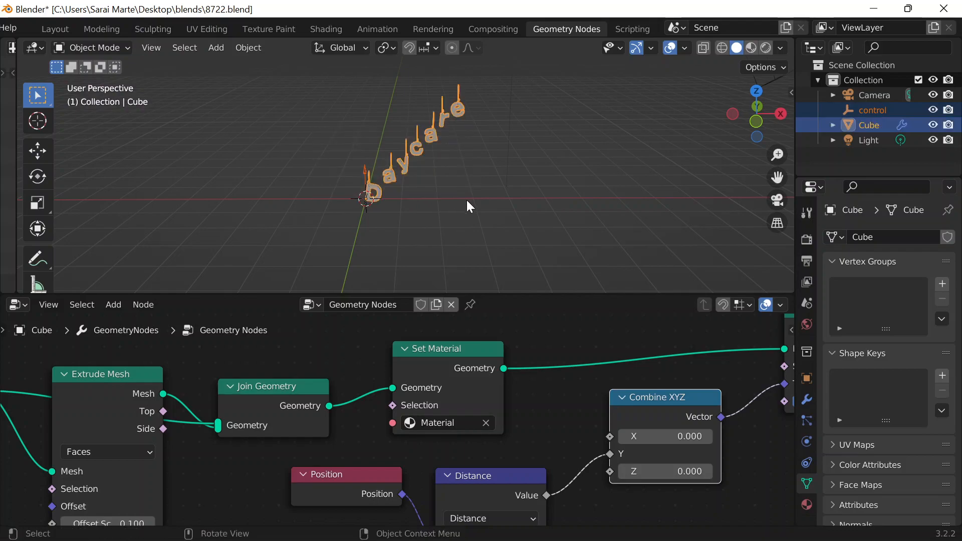
left_click(466, 197)
scroll(373, 188, "up", 2)
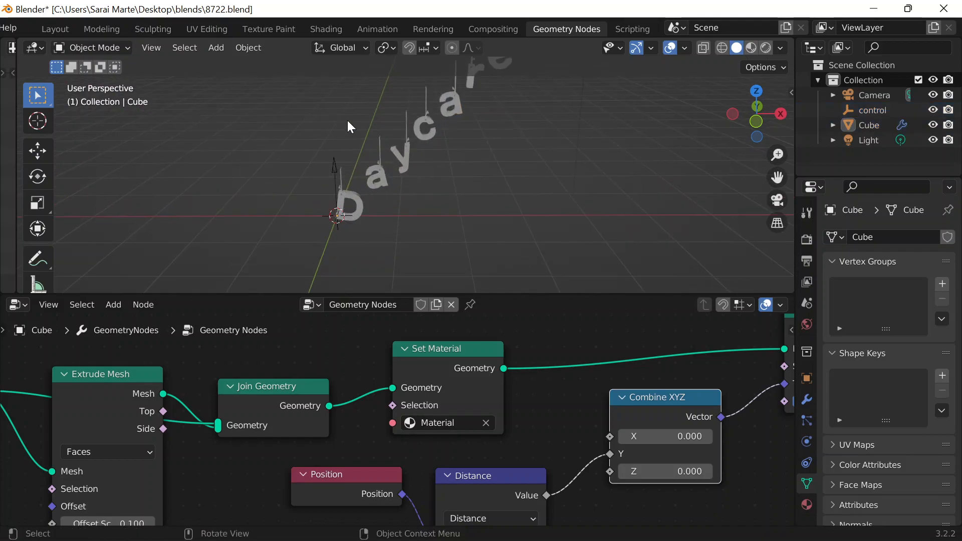
middle_click_drag(349, 126, 442, 123)
scroll(444, 220, "up", 2)
left_click(337, 169)
key("g")
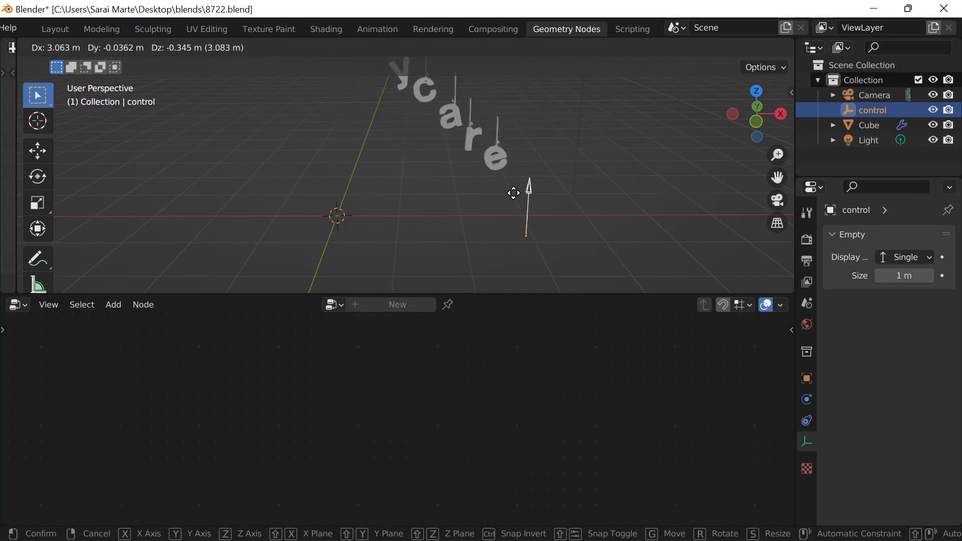
right_click(477, 196)
left_click(356, 197)
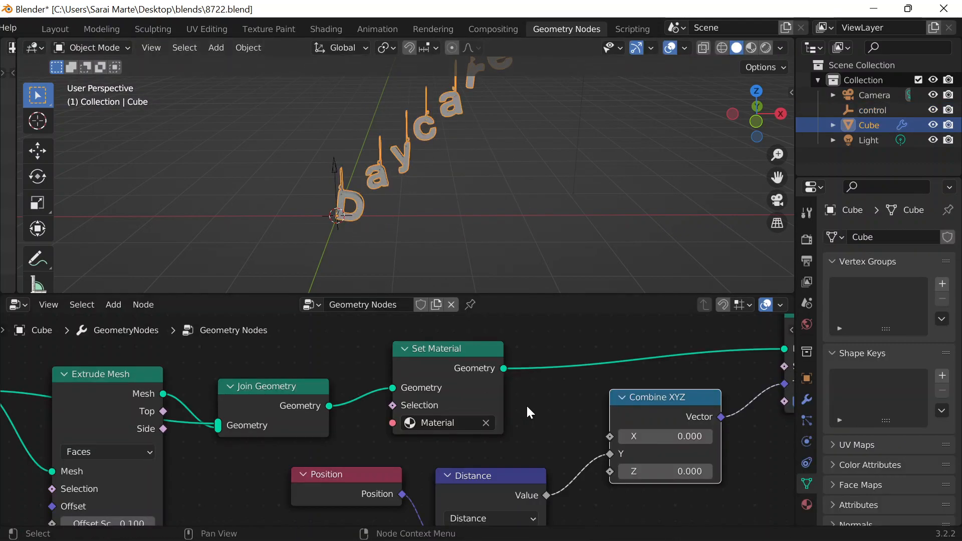
Insert a ColorRamp node between the Distance value and the Y input of Combine XYZ
key("shift+a")
left_click(511, 203)
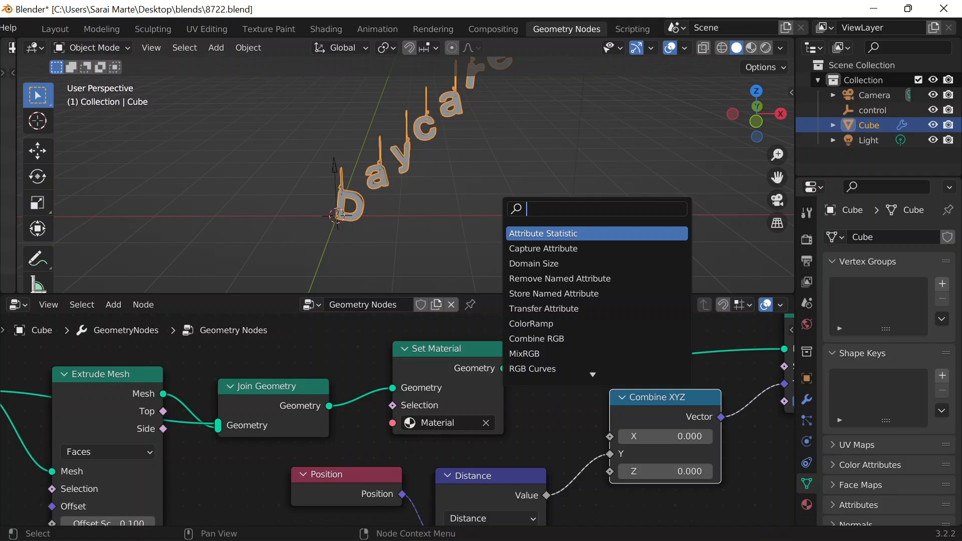
type("color r")
key("BackSpace")
key("BackSpace")
key("Down")
key("Return")
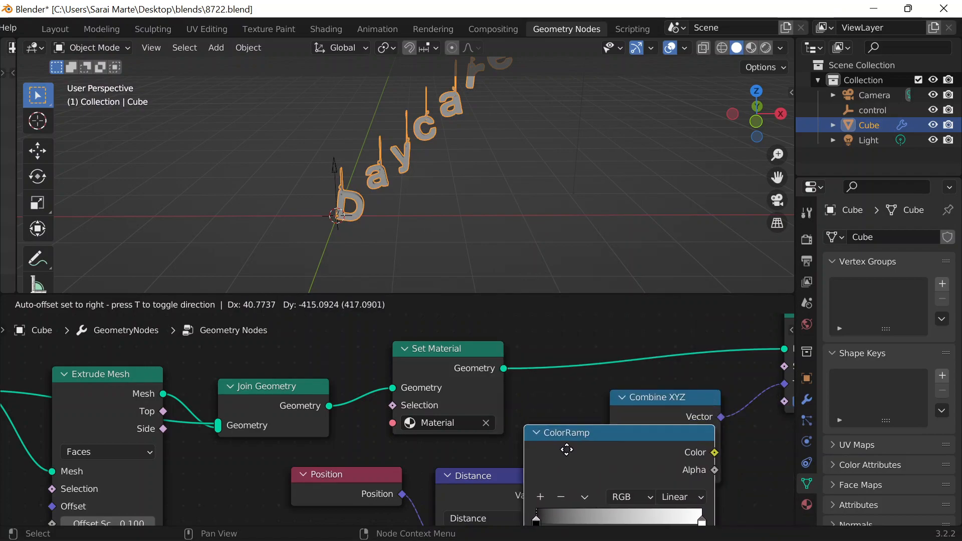
left_click(576, 453)
middle_click_drag(608, 415, 330, 339)
scroll(602, 379, "up", 1)
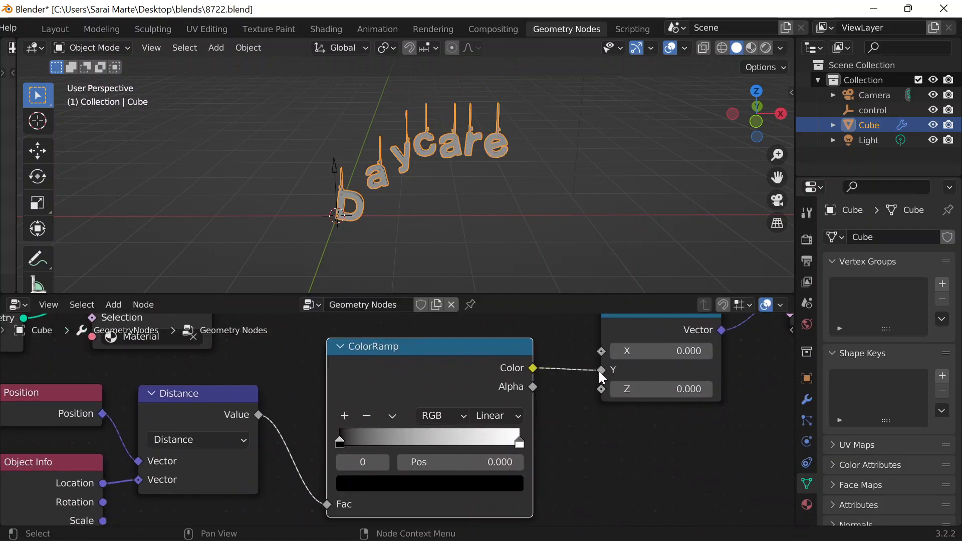
Flip the color ramp so that it runs from white to black
left_click(392, 417)
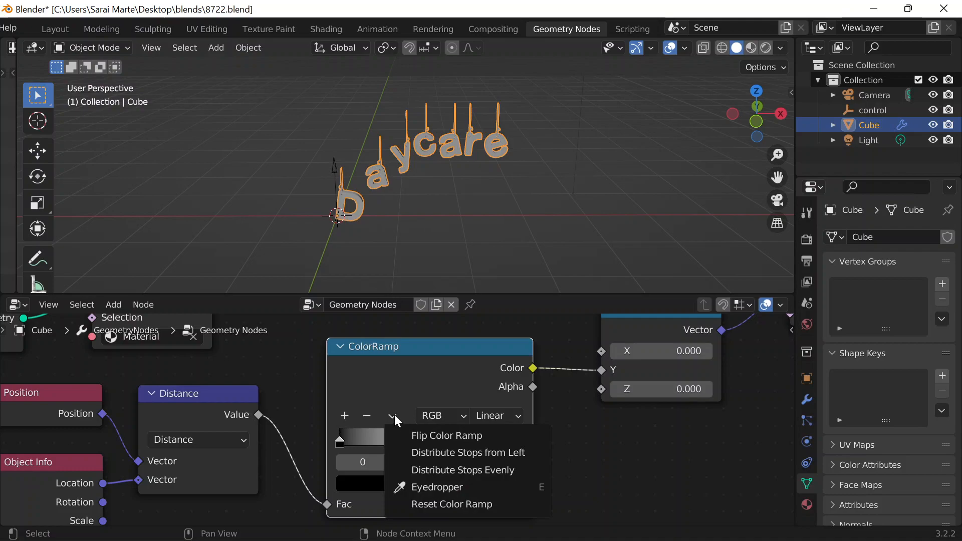
left_click(392, 416)
left_click(420, 437)
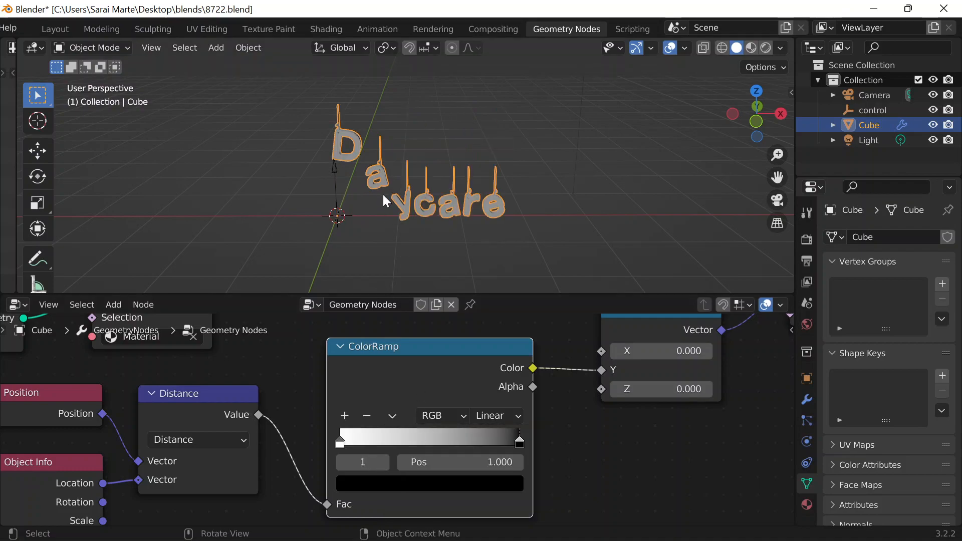
Test the flipped ramp by moving the control empty along the letters, and return it to its starting place
left_click(340, 180)
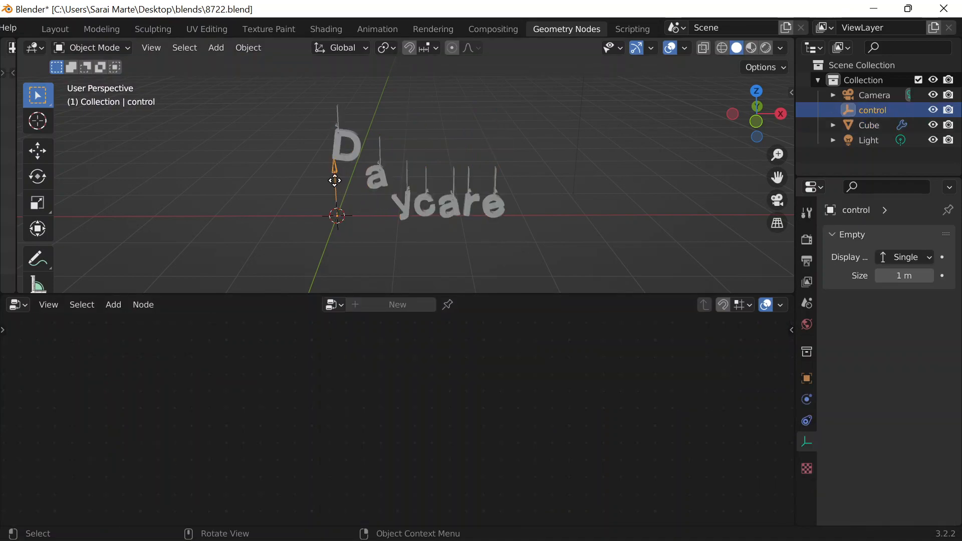
key("g")
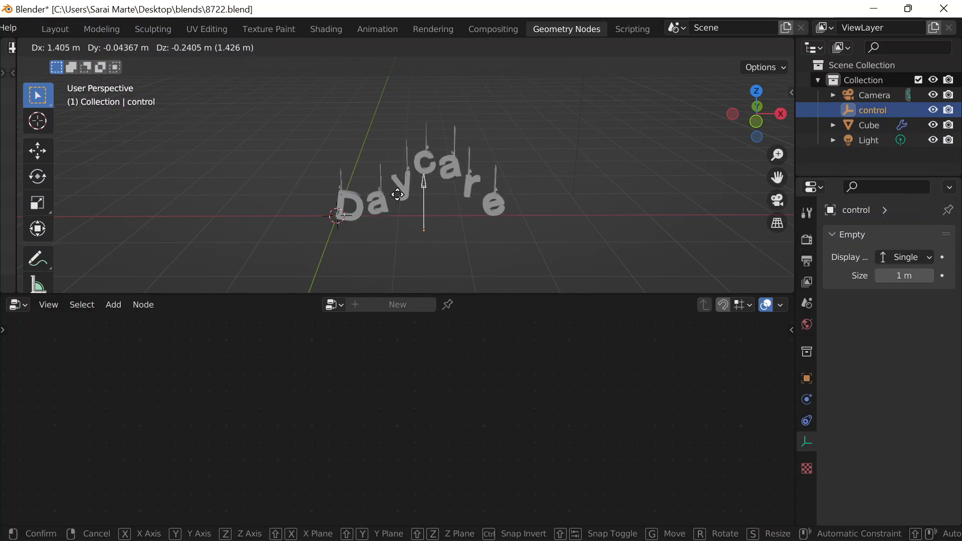
left_click(338, 198)
left_click(419, 204)
scroll(504, 218, "down", 1)
middle_click_drag(504, 218, 503, 199)
scroll(503, 199, "up", 4)
left_click(619, 193)
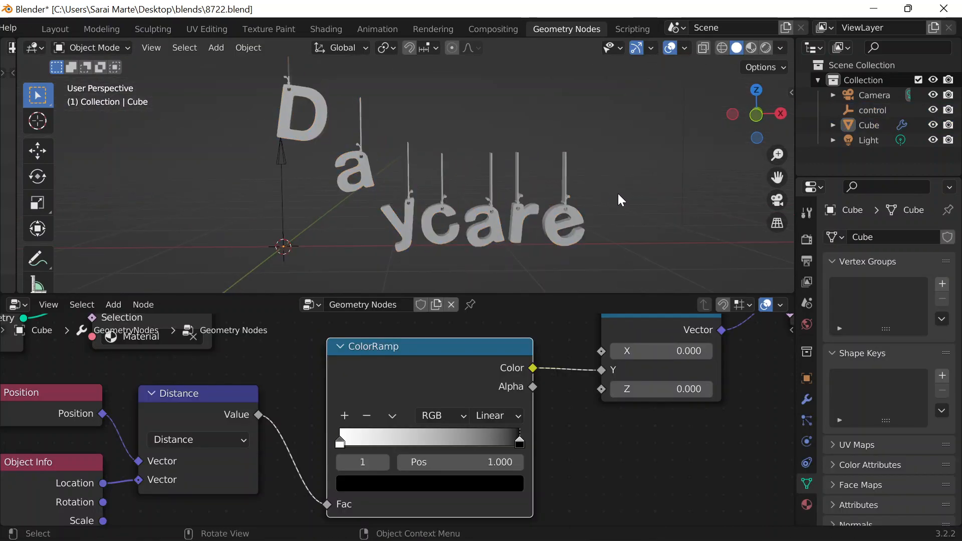
Move the control empty along the letters and place it just outside the D, and reselect the letters
scroll(619, 194, "down", 2)
left_click(307, 167)
key("g")
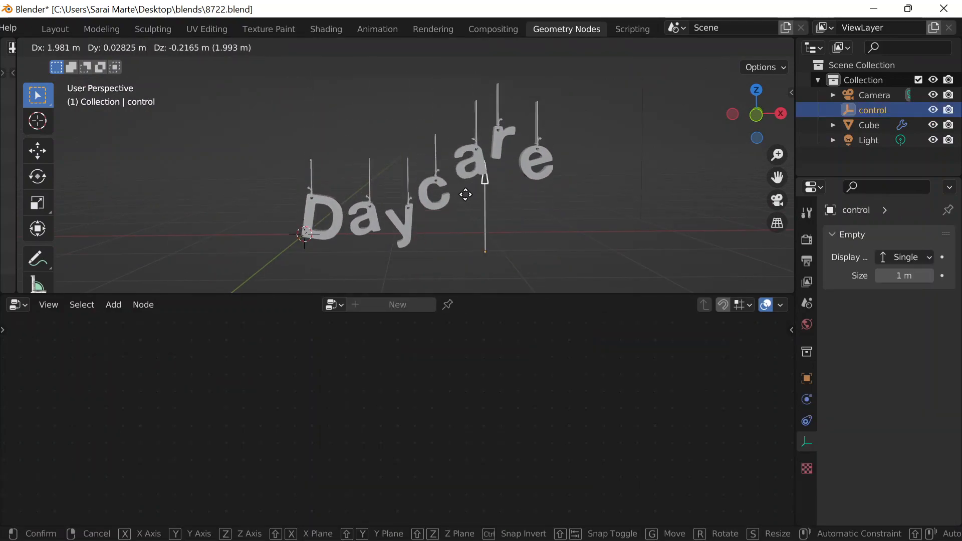
left_click(229, 185)
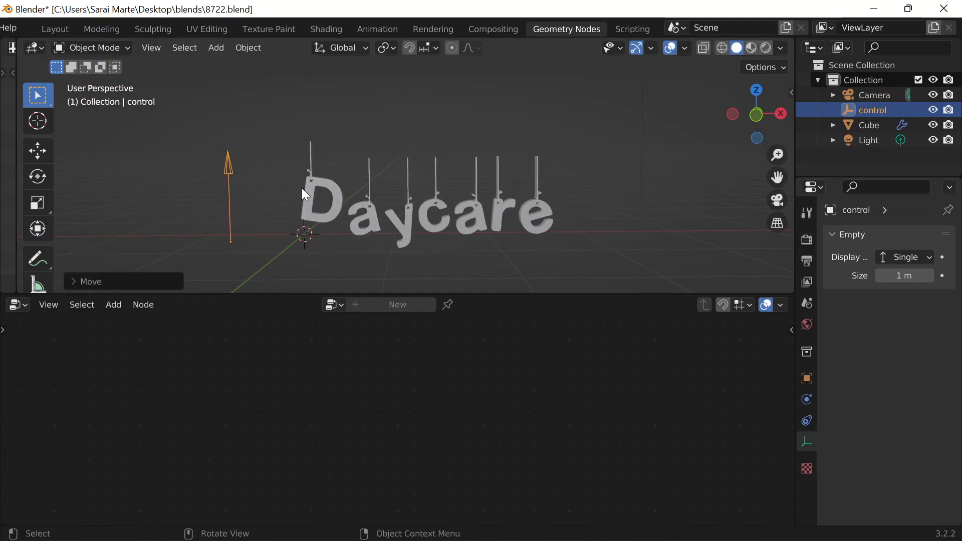
left_click(351, 203)
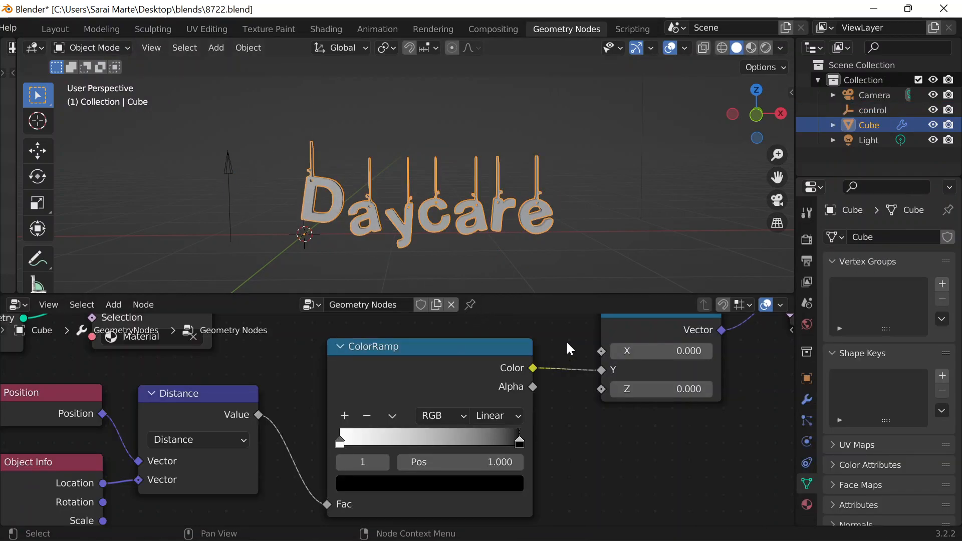
Insert a Float Curve node between ColorRamp and Combine XYZ, and bow its curve upward through a point at about 0.32, 0.72
key("shift+a")
left_click(525, 205)
type("float")
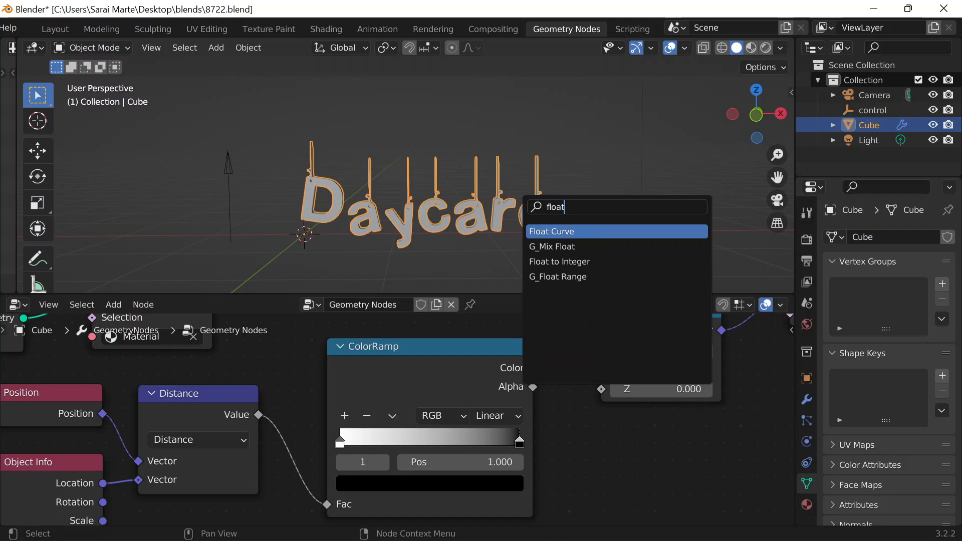
key("Return")
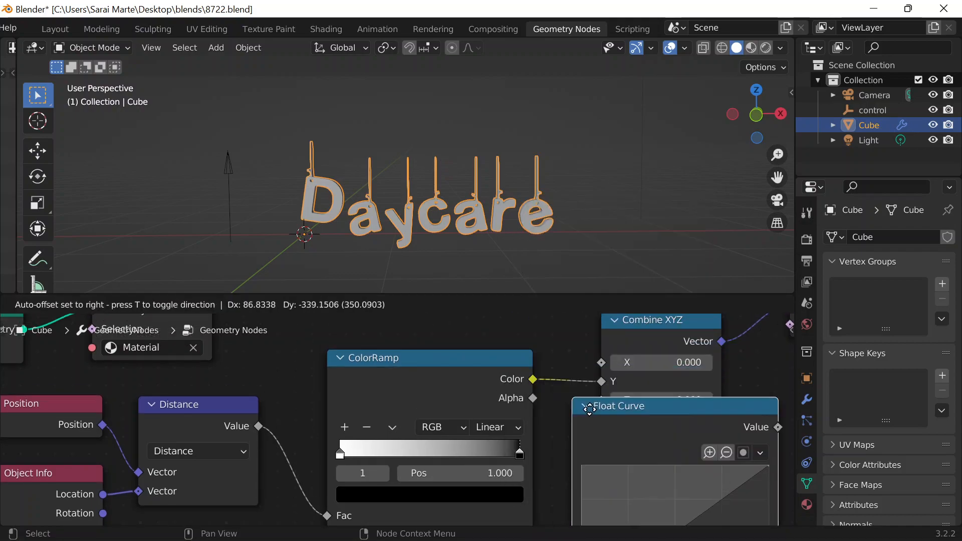
left_click(571, 380)
middle_click_drag(593, 368, 463, 316)
left_click_drag(567, 410, 524, 374)
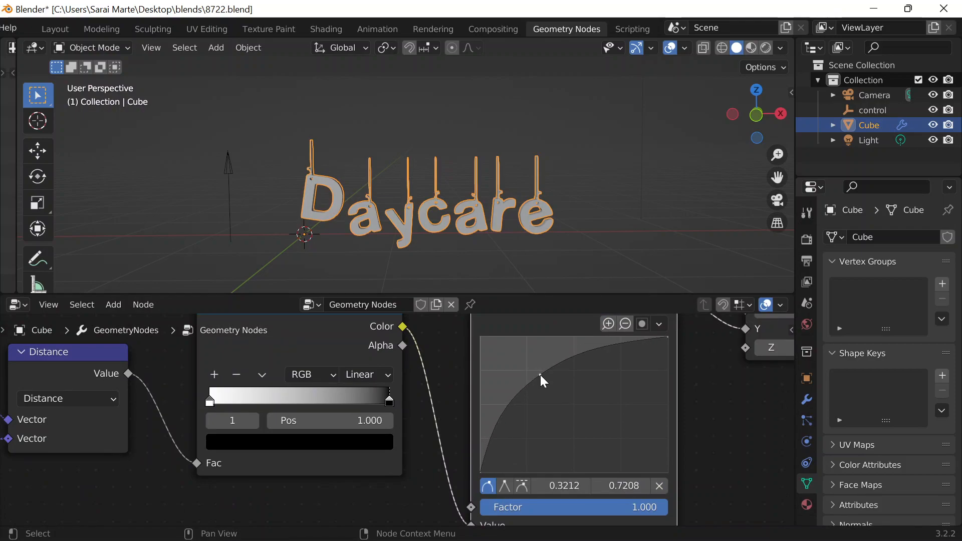
Move the control empty beneath the letter D to try out the curved falloff
left_click(227, 182)
key("g")
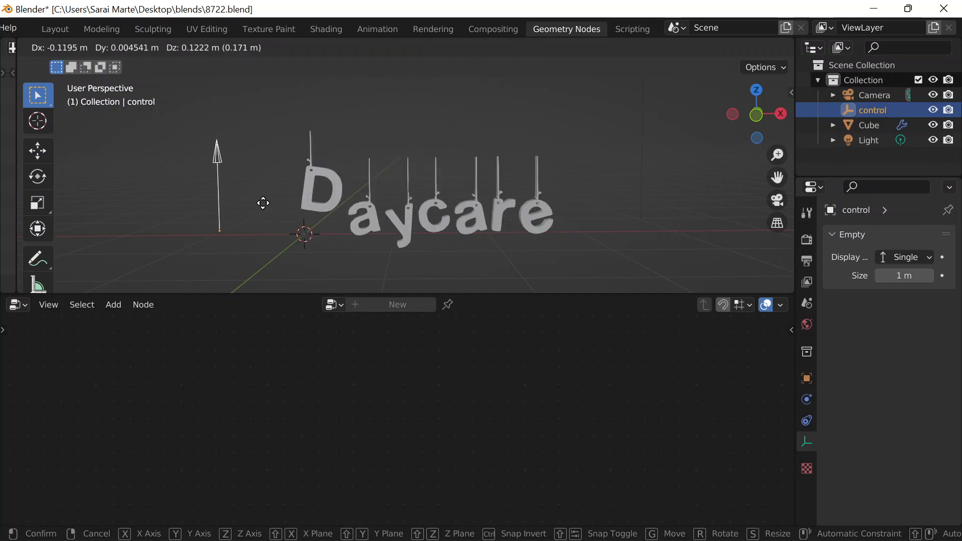
left_click(313, 216)
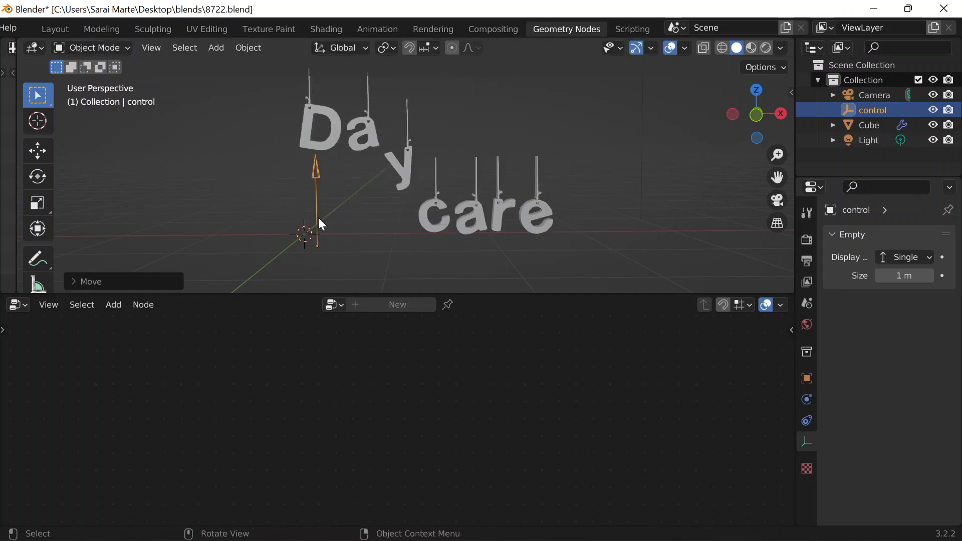
Sweep the control empty along the letters to the final e, and place it well outside the D
key("g")
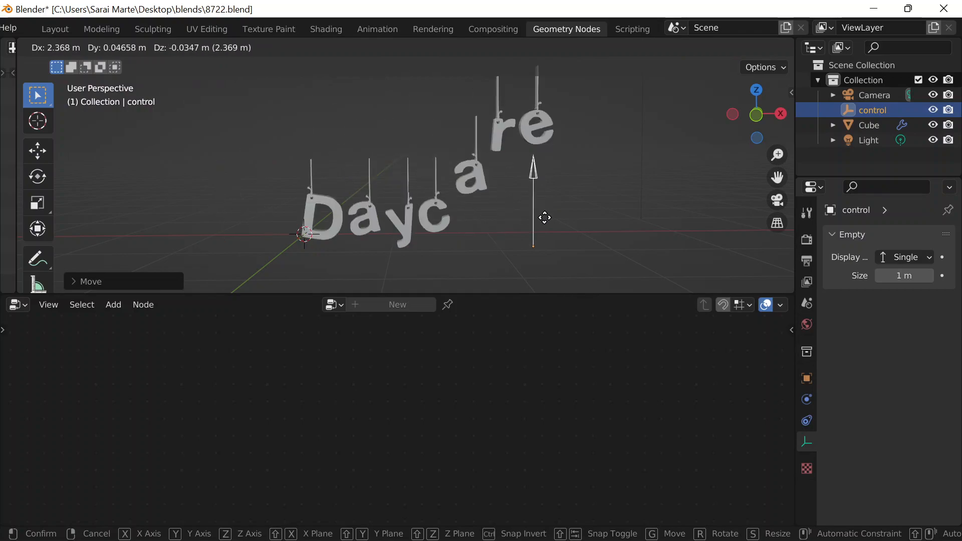
left_click(196, 210)
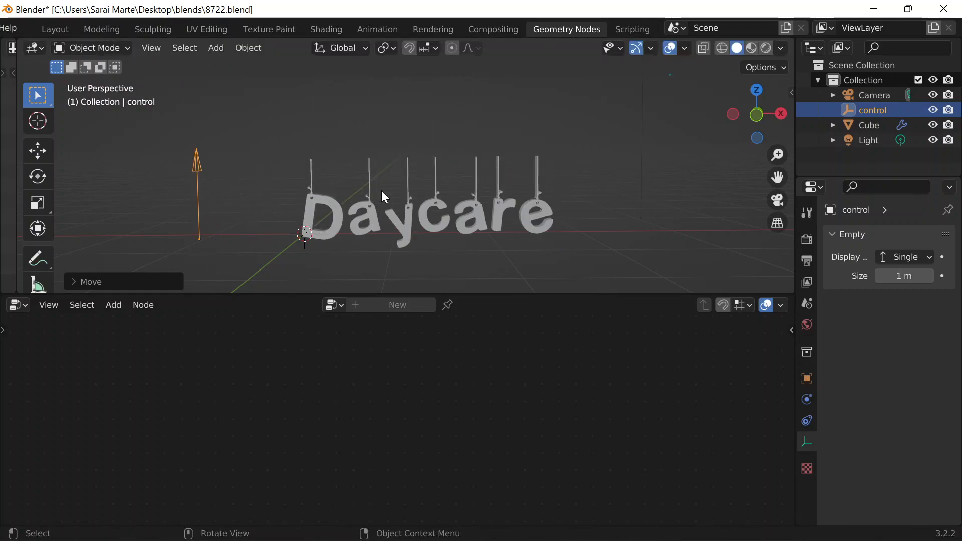
Switch to the Layout workspace with a taller timeline and the control empty's transform values shown, facing the letters from the front
scroll(141, 27, "up", 5)
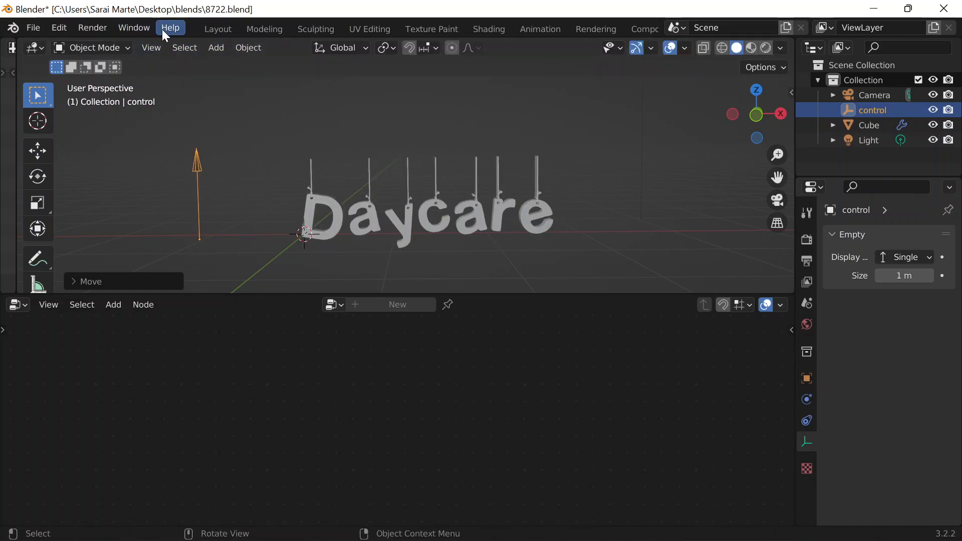
left_click(218, 30)
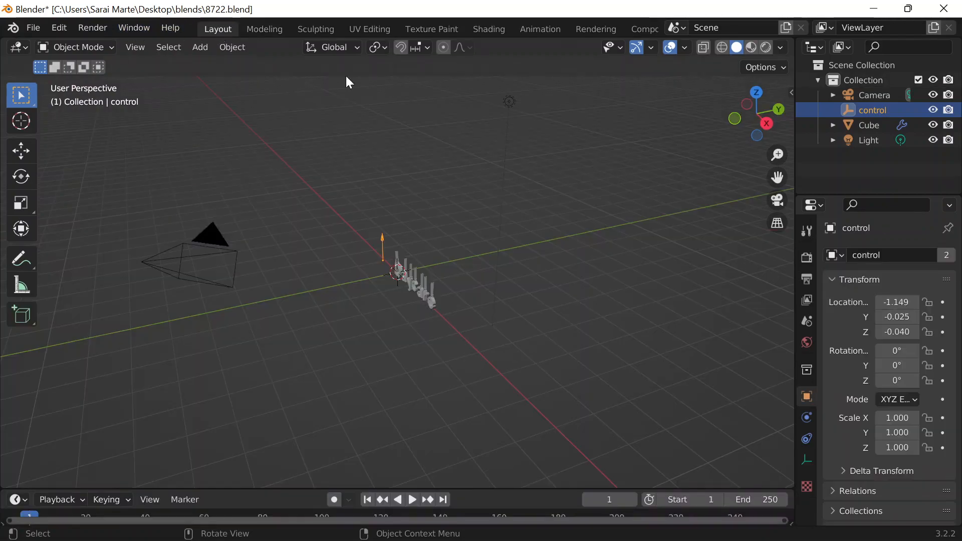
left_click_drag(472, 487, 506, 402)
key("n")
middle_click_drag(462, 254, 571, 266)
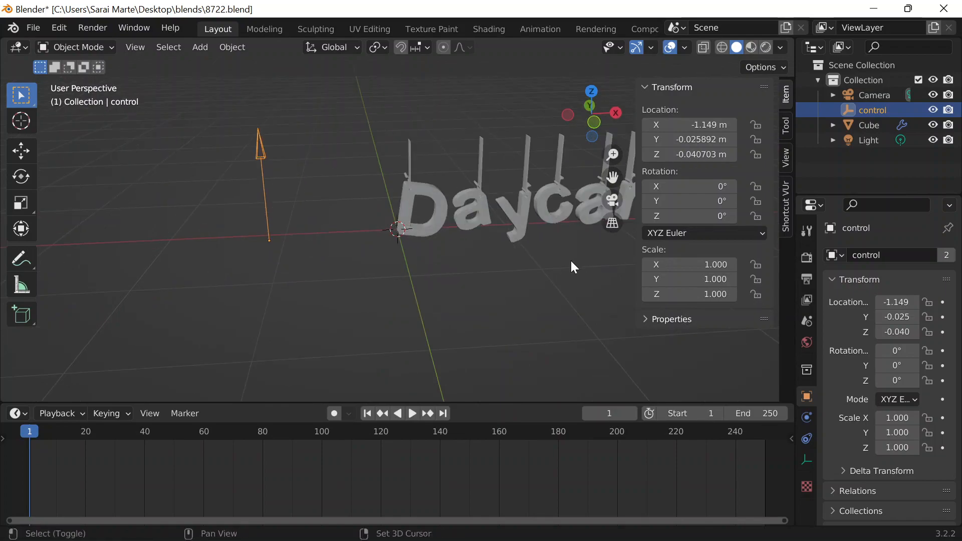
middle_click_drag(500, 285, 524, 283)
Set the end frame to 80 and keyframe the control empty's location at frame 1, outside the D at about X -1.06 m
left_click(756, 414)
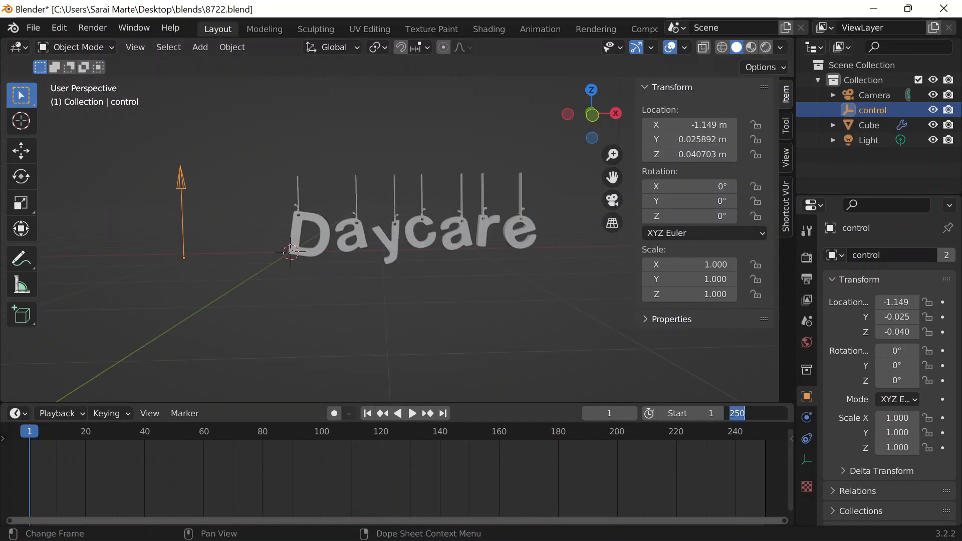
key("Return")
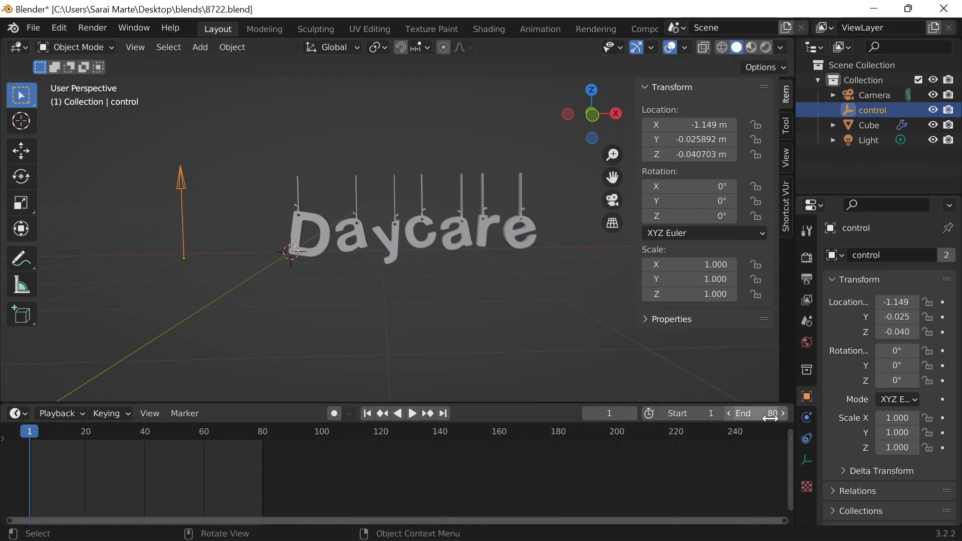
key("g")
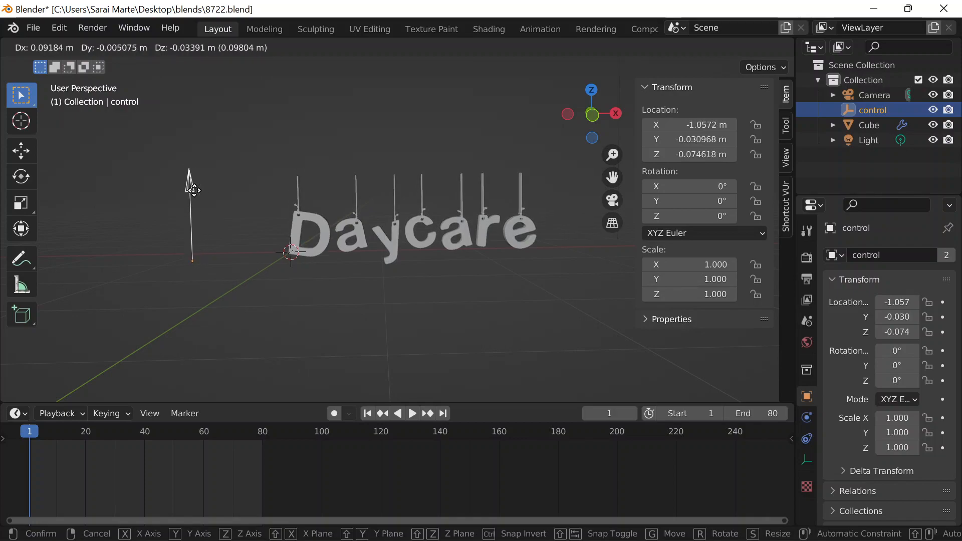
left_click(194, 189)
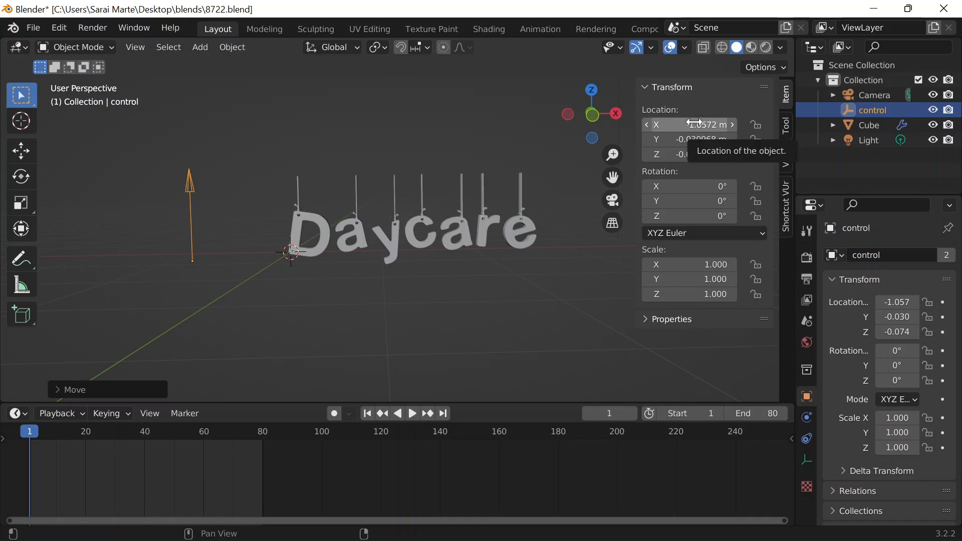
key("i")
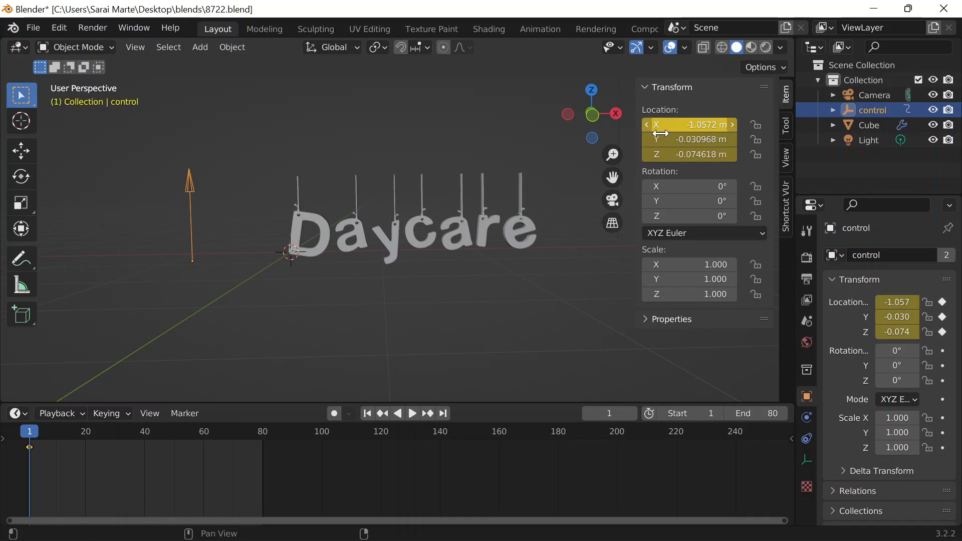
At frame 80, move the control empty along X past the final e to about 3.36 m and keyframe its location
left_click_drag(32, 429, 142, 430)
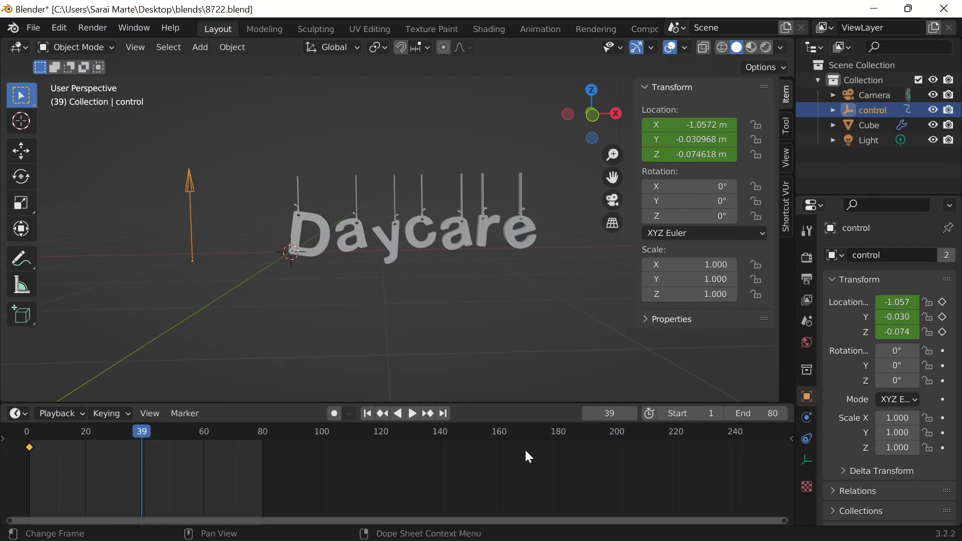
double_click(614, 413)
type("80")
key("Return")
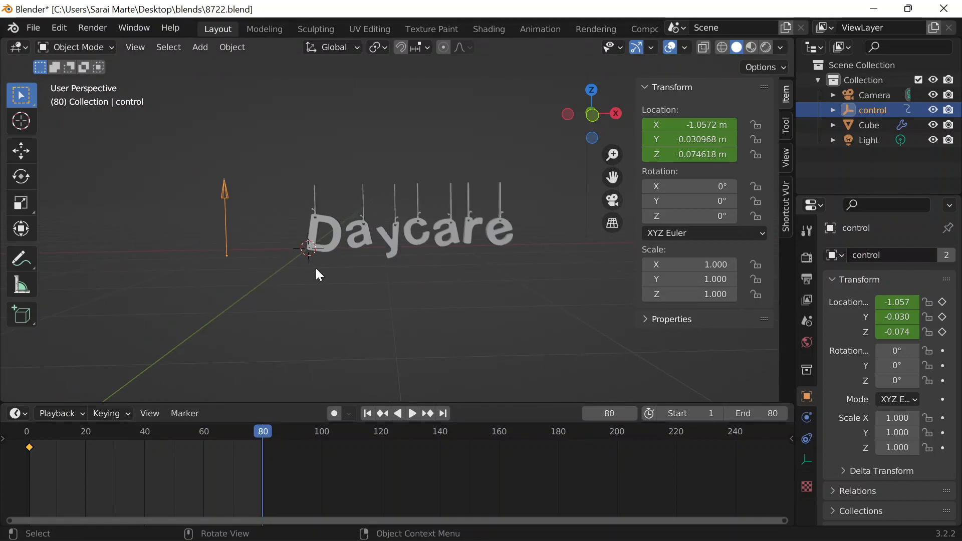
key("g")
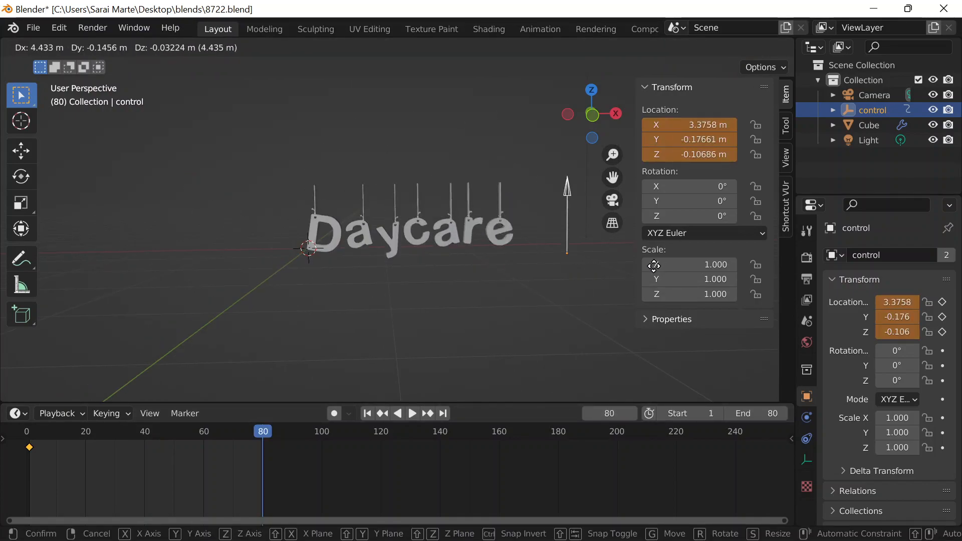
key("x")
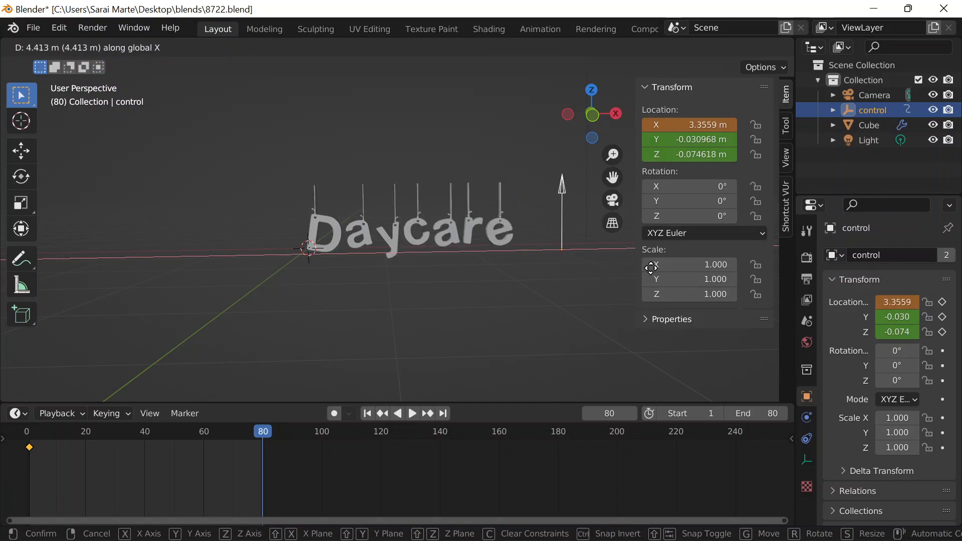
left_click(650, 268)
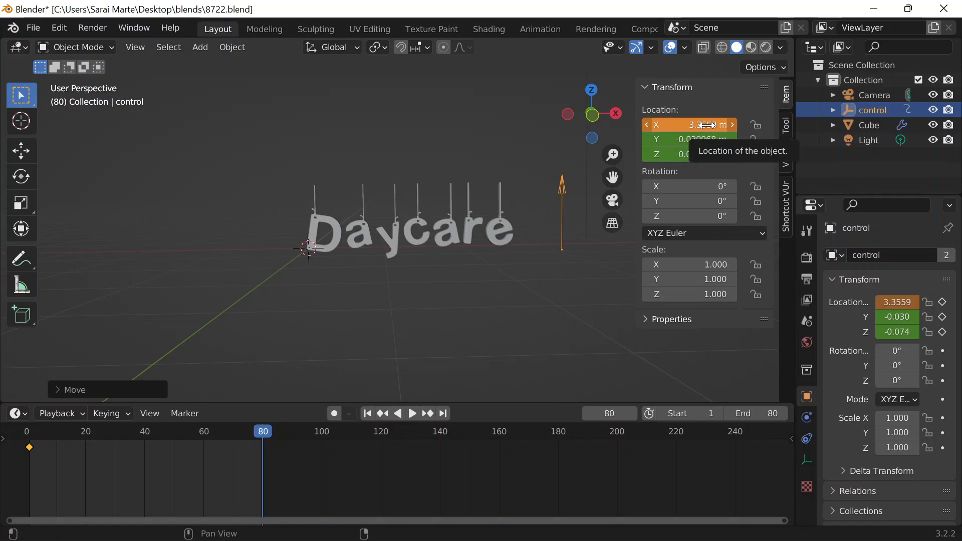
key("i")
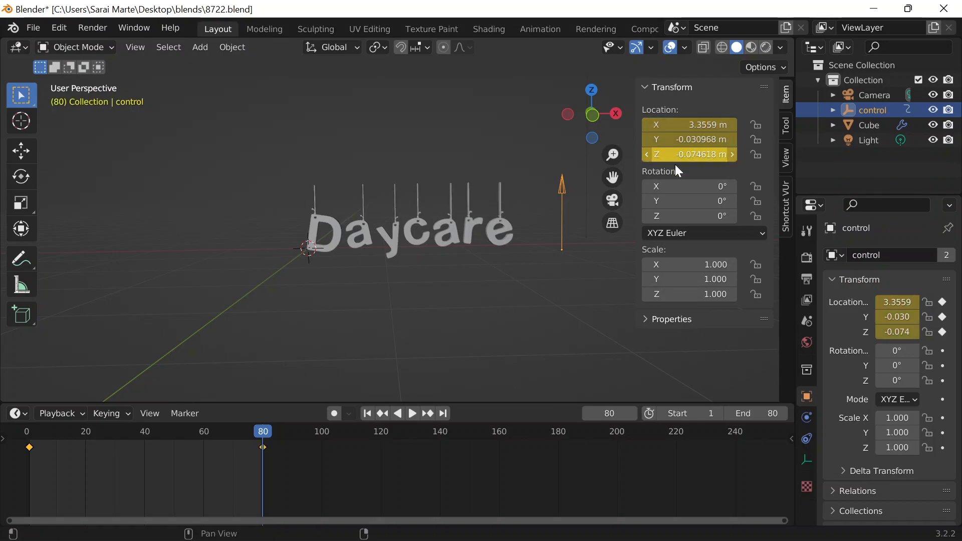
Play the animation to check how the letters lift as the control empty passes, and stop it
left_click(410, 413)
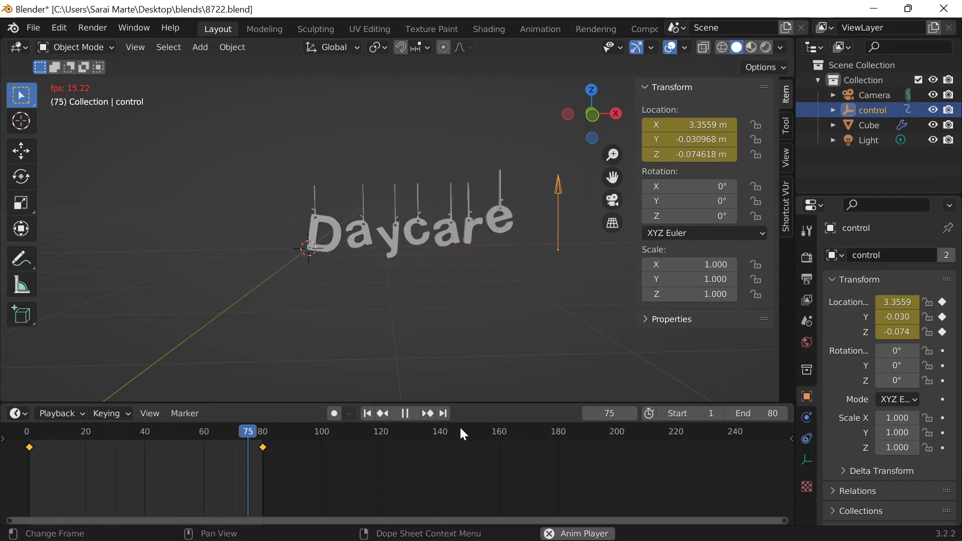
left_click(405, 413)
Hide the transform values and shrink the timeline to enlarge the 3D view, and save the file
key("n")
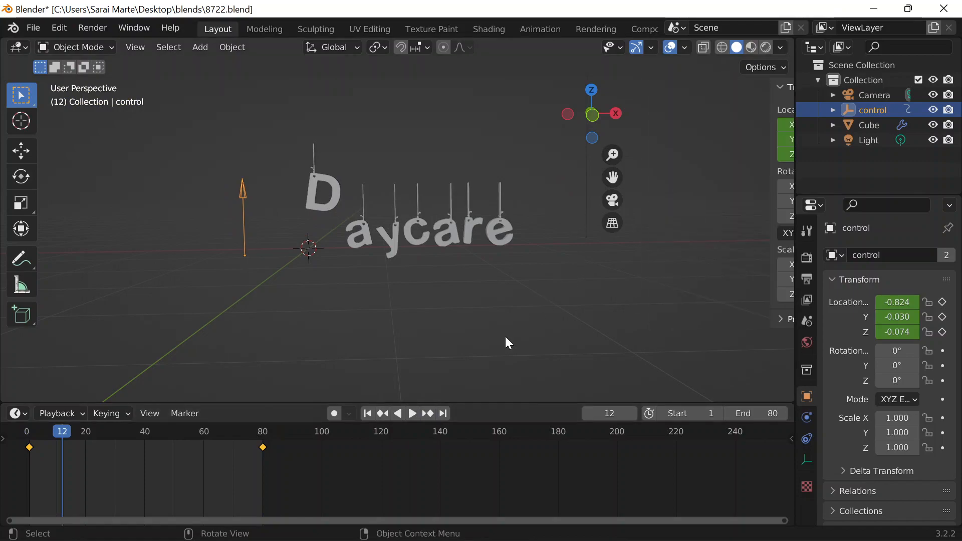
left_click_drag(488, 403, 490, 533)
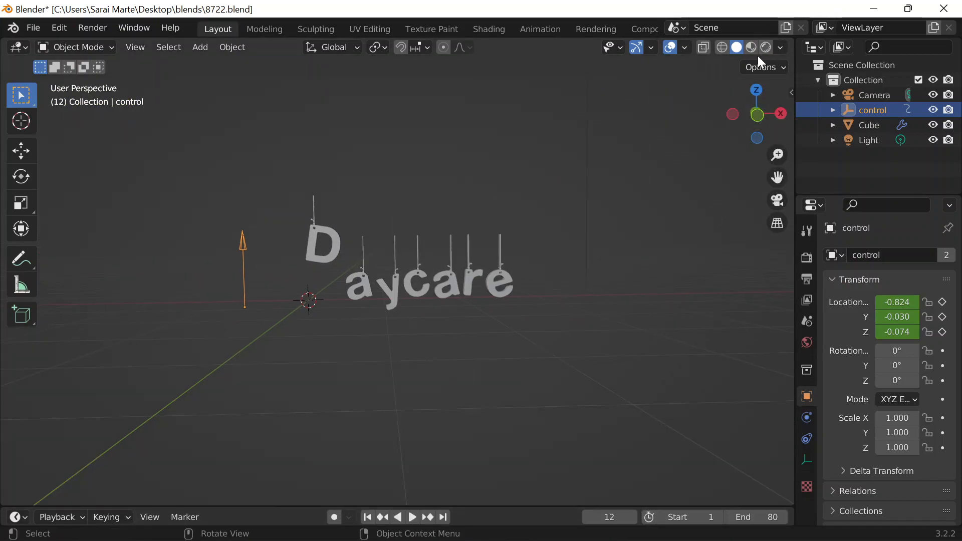
key("ctrl+s")
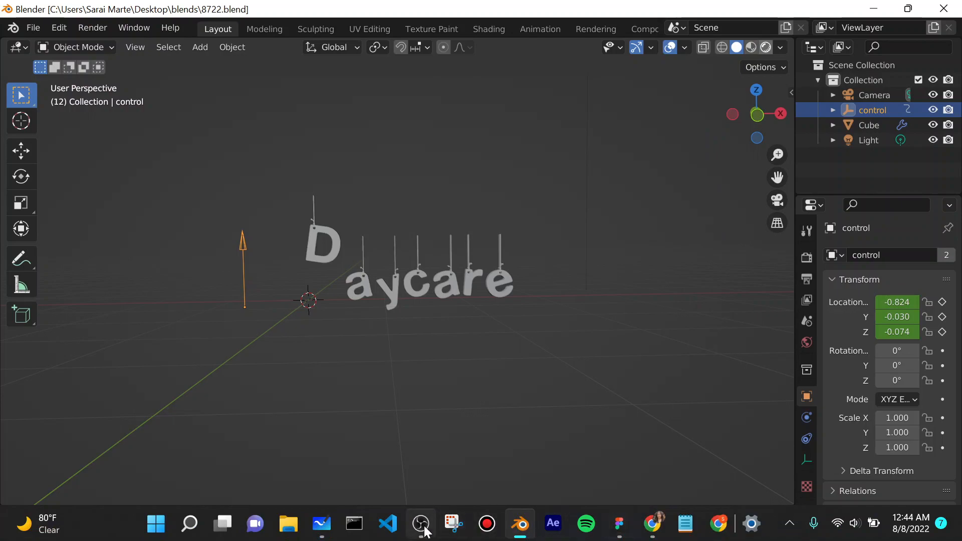
left_click(421, 529)
left_click(951, 421)
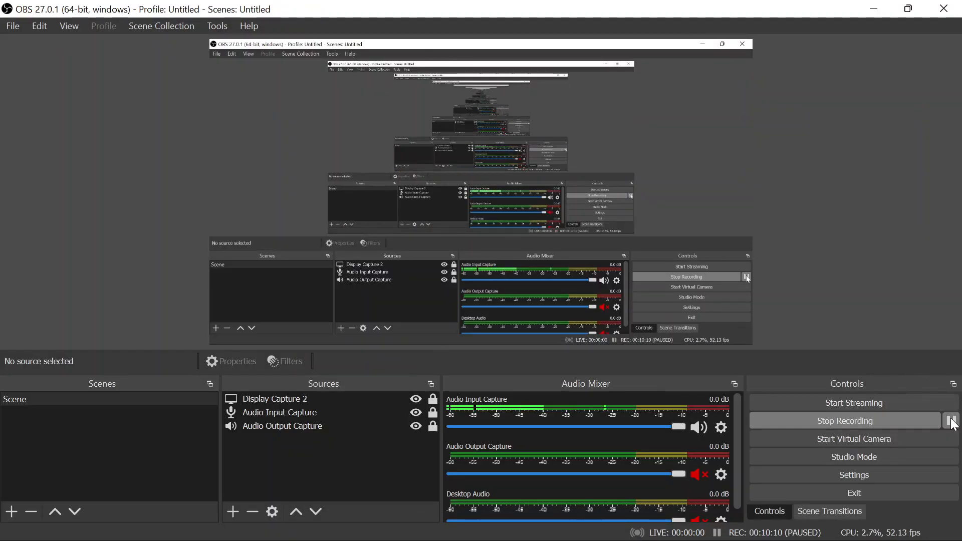
left_click(874, 8)
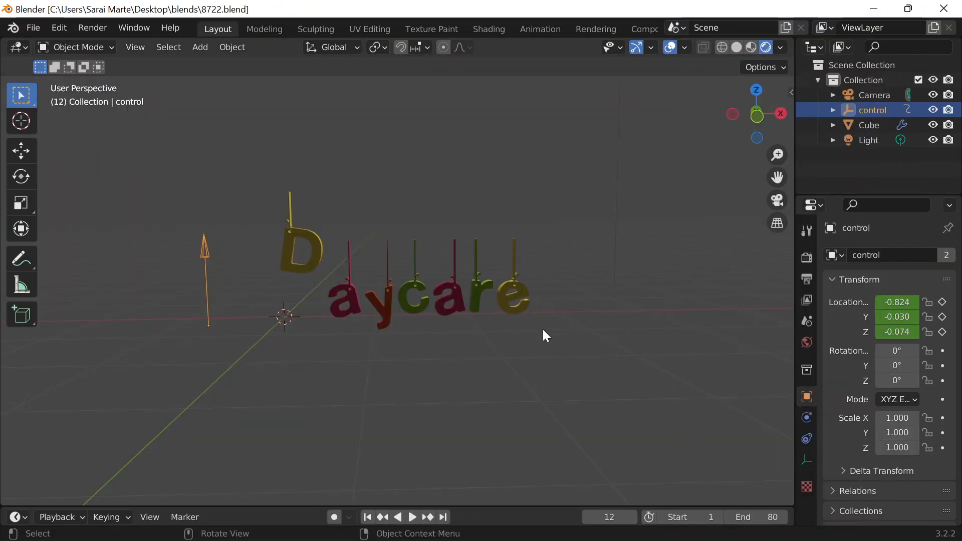
Add a plane mesh at the letters and scale it up to about 2.84
key("shift+a")
mouse_move(446, 239)
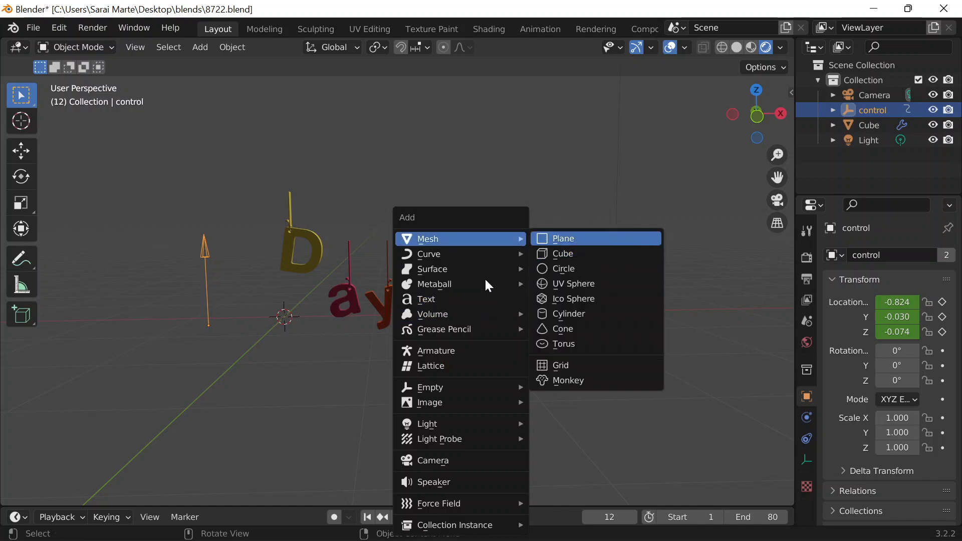
left_click(561, 239)
key("s")
left_click(592, 360)
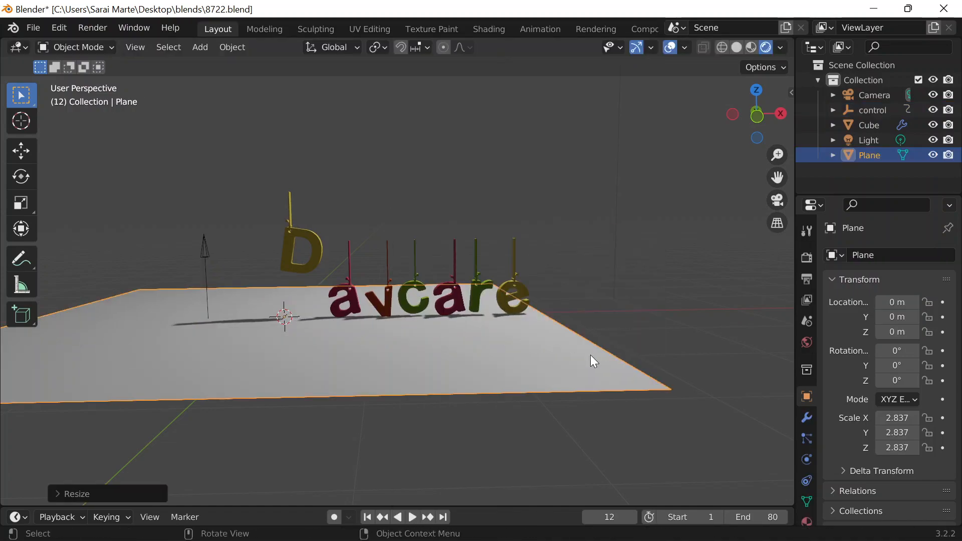
Move the plane along X to about 1.22 m and lower it beneath the letters to about Z -0.17 m
key("g")
key("x")
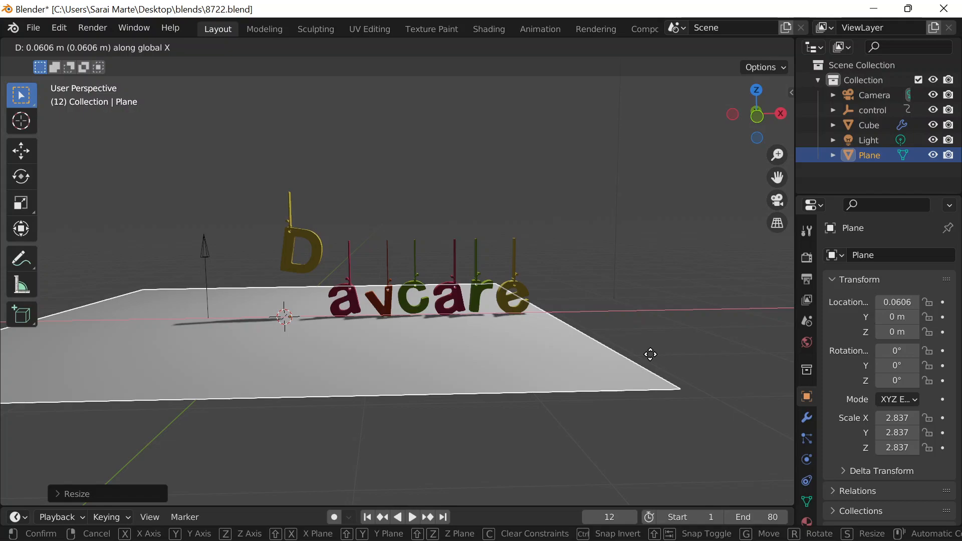
left_click(564, 274)
middle_click_drag(564, 275, 563, 257)
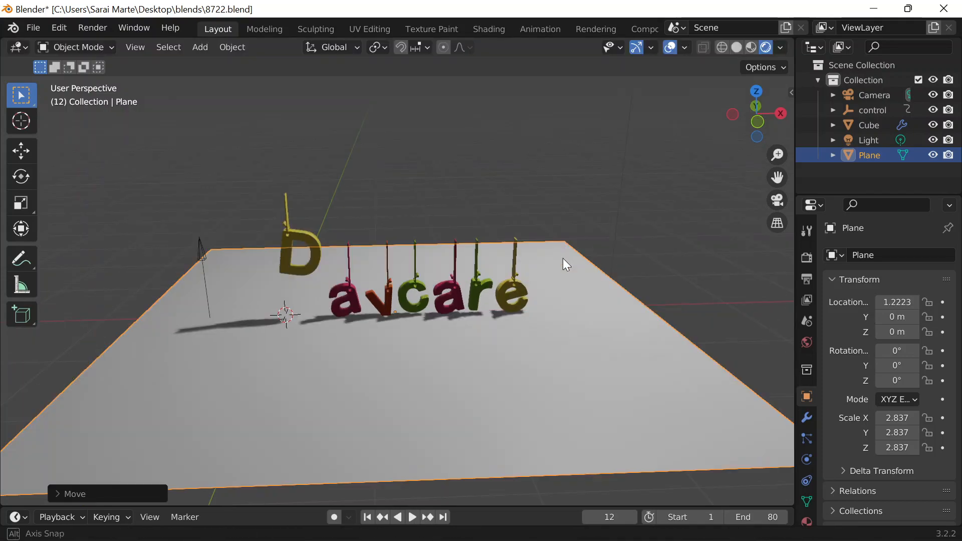
key("g")
key("z")
key("z")
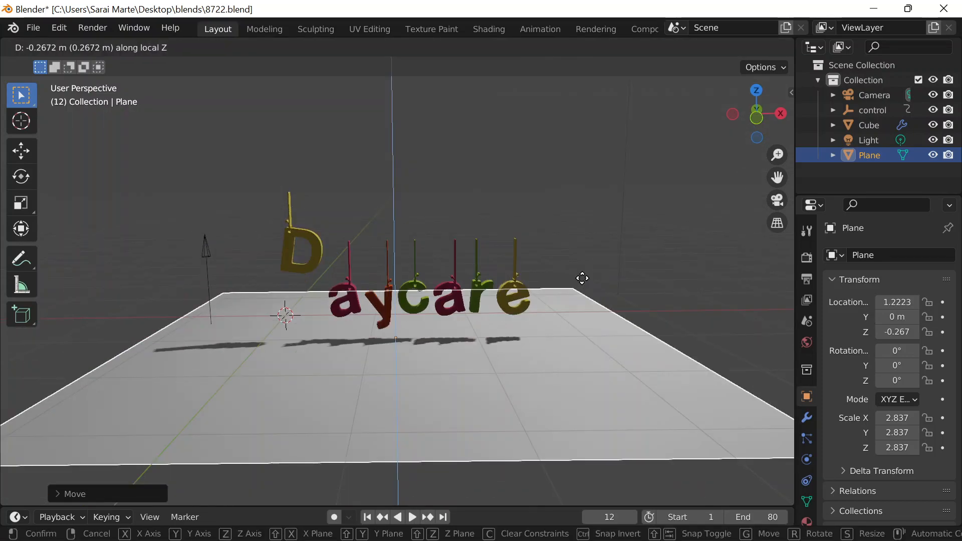
left_click(468, 281)
In Edit Mode, extrude the plane's back edge straight up along Z by about 3.7 m to form a back wall
middle_click_drag(468, 281, 82, 28)
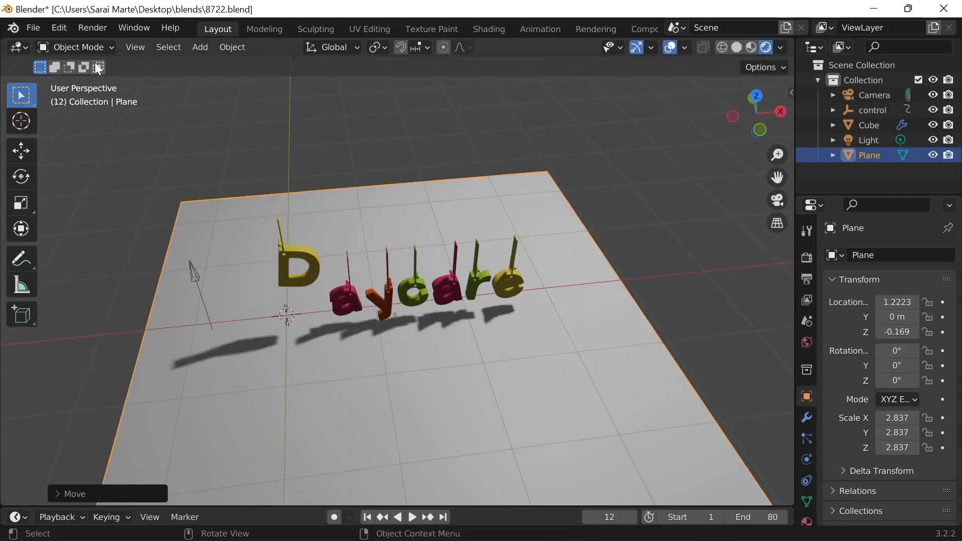
left_click(89, 50)
key("Return")
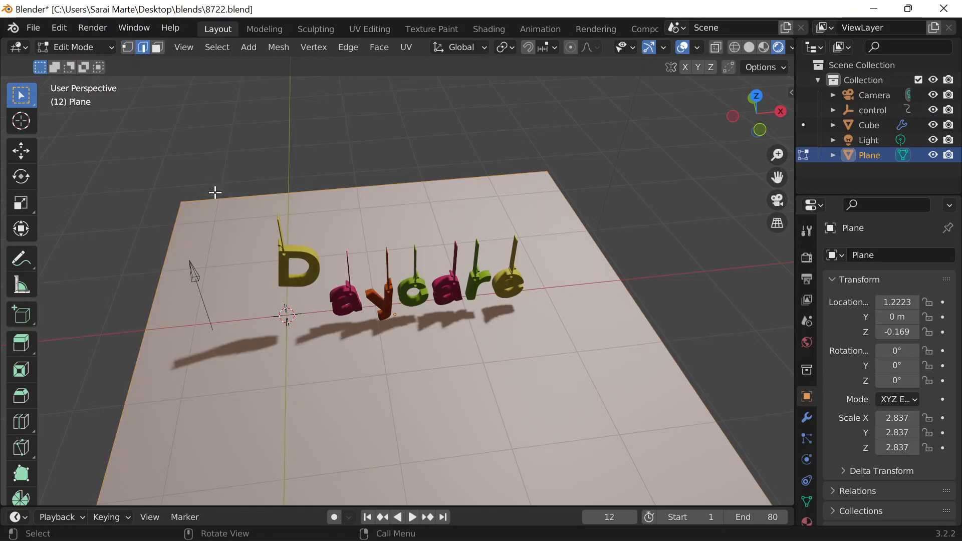
scroll(243, 198, "down", 5)
key("g")
key("z")
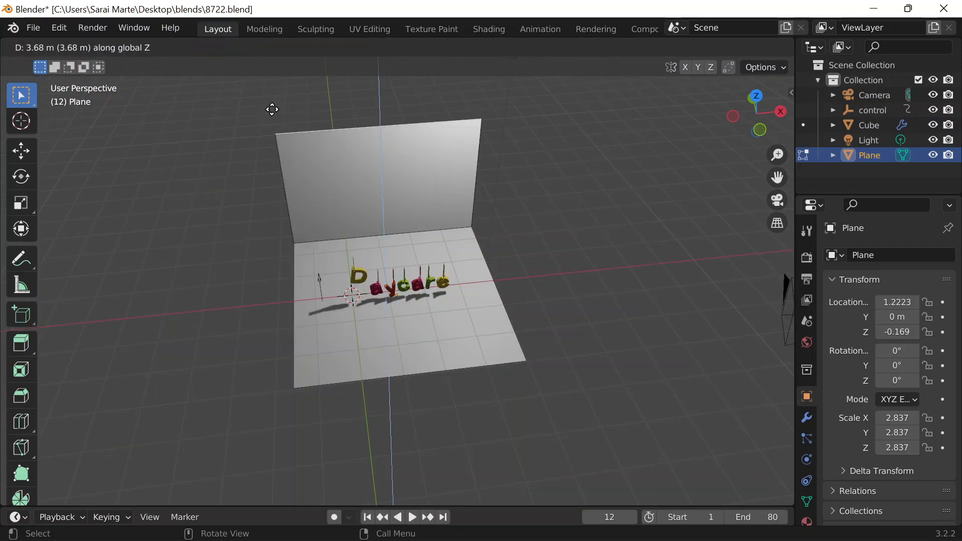
left_click(273, 108)
Add a Bevel modifier to the plane with an amount of 0.72 m and 22 segments
middle_click_drag(491, 241, 749, 430)
left_click(807, 417)
left_click(855, 255)
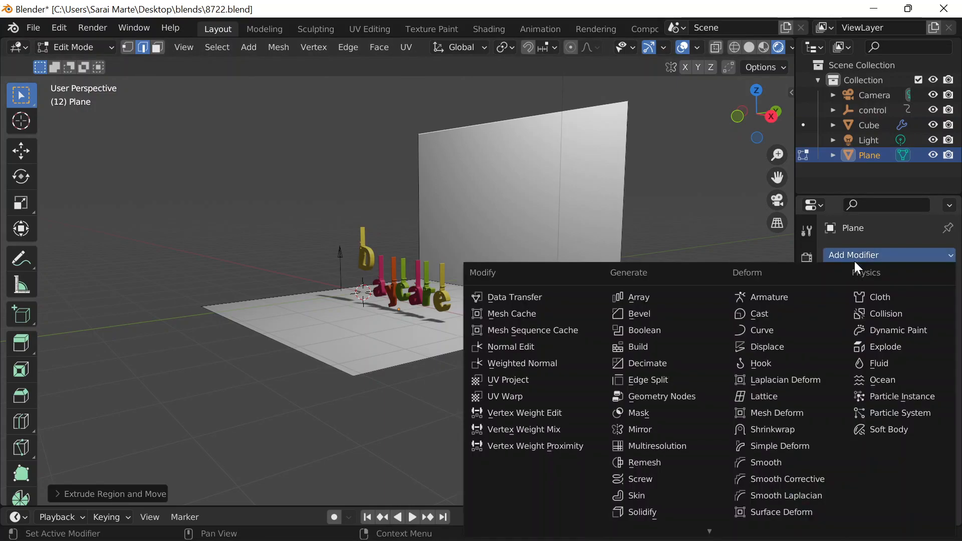
left_click(674, 311)
left_click_drag(903, 338, 927, 338)
Return to Object Mode, apply the plane's Bevel modifier, and shade the curved backdrop smooth
left_click(918, 282)
left_click(75, 47)
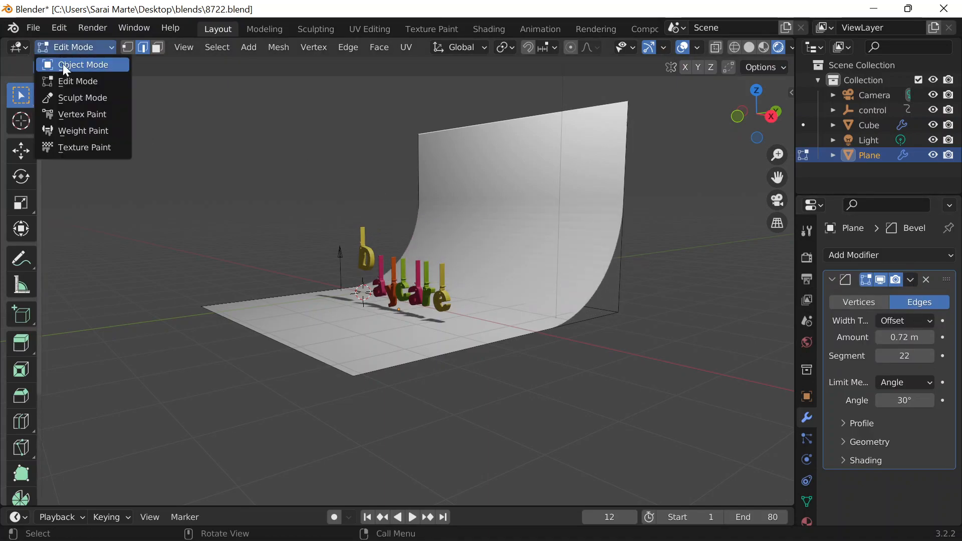
left_click(65, 64)
left_click(910, 280)
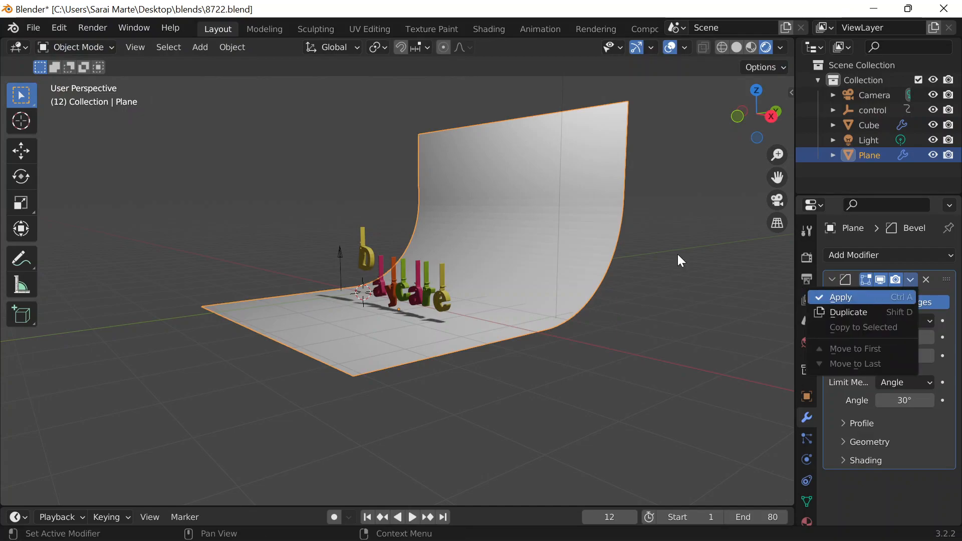
left_click(847, 297)
right_click(503, 194)
left_click(503, 193)
Widen the curved backdrop by scaling the plane along the X axis to about 1.69
middle_click_drag(503, 193, 536, 261)
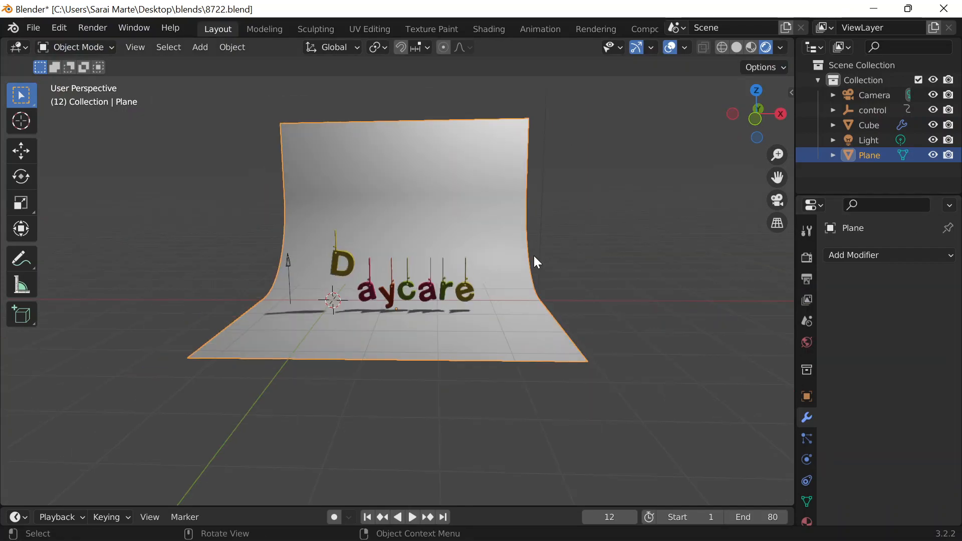
key("s")
key("x")
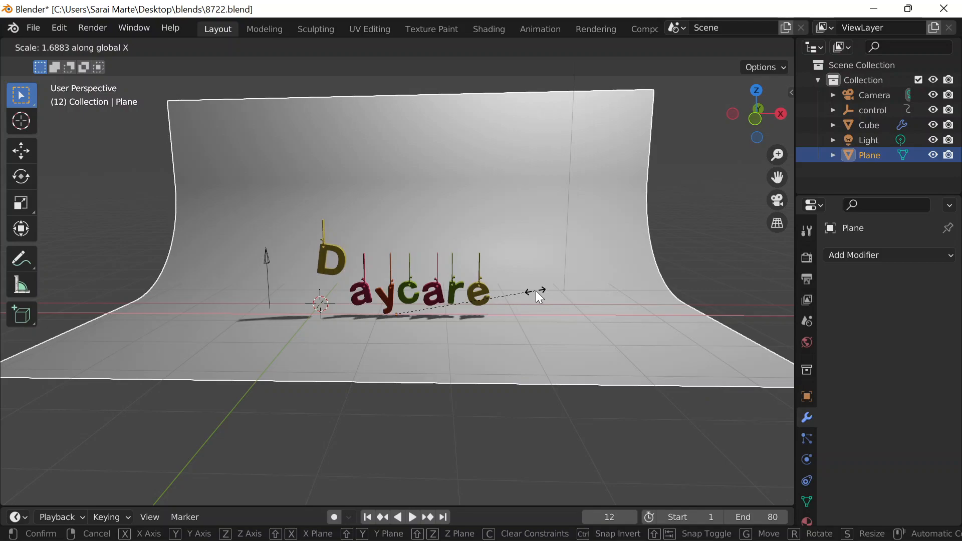
left_click(536, 290)
scroll(536, 290, "up", 2)
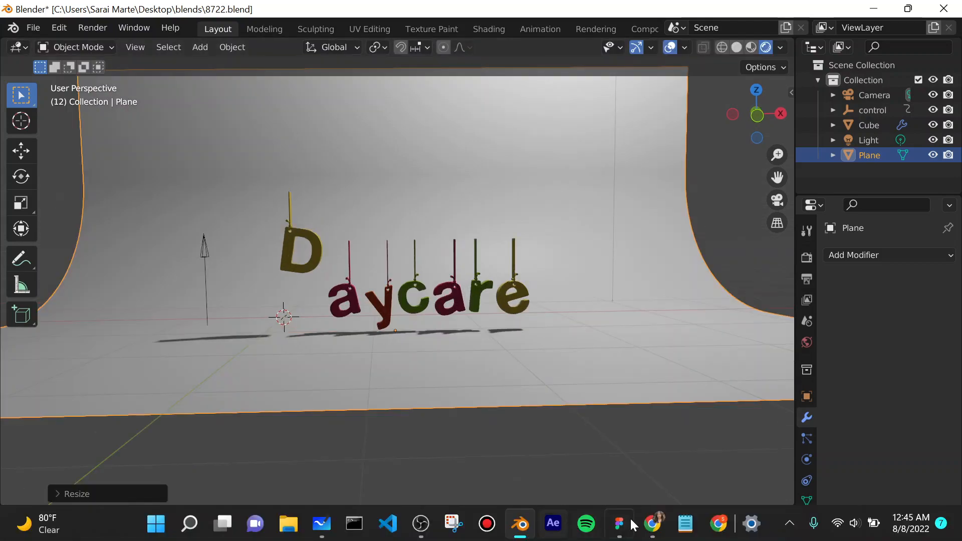
Switch to the browser to look up the Warm Black hex code in the Coolors palette, and return to Blender
left_click(652, 524)
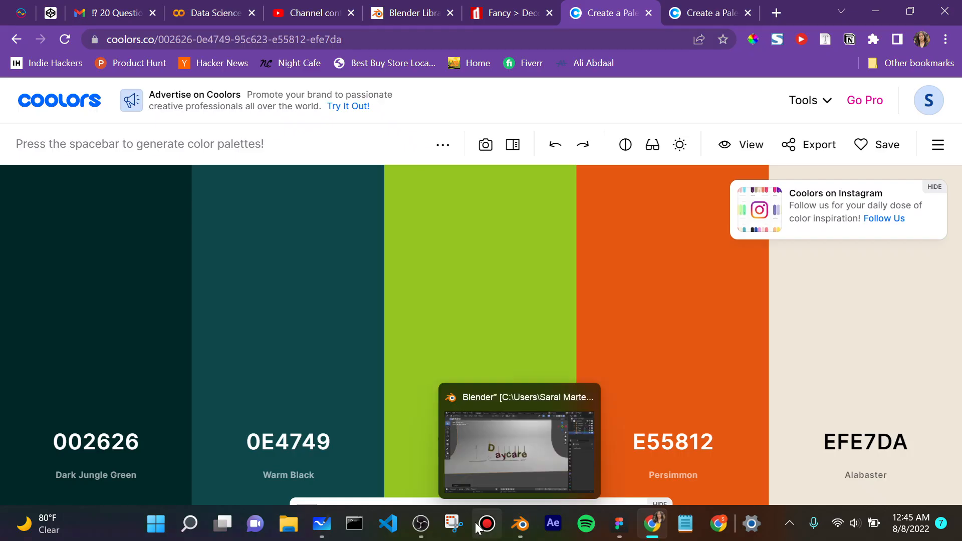
left_click(421, 523)
left_click(873, 9)
Add a new material to the backdrop plane and set its base color to hex 0E4749
left_click(806, 503)
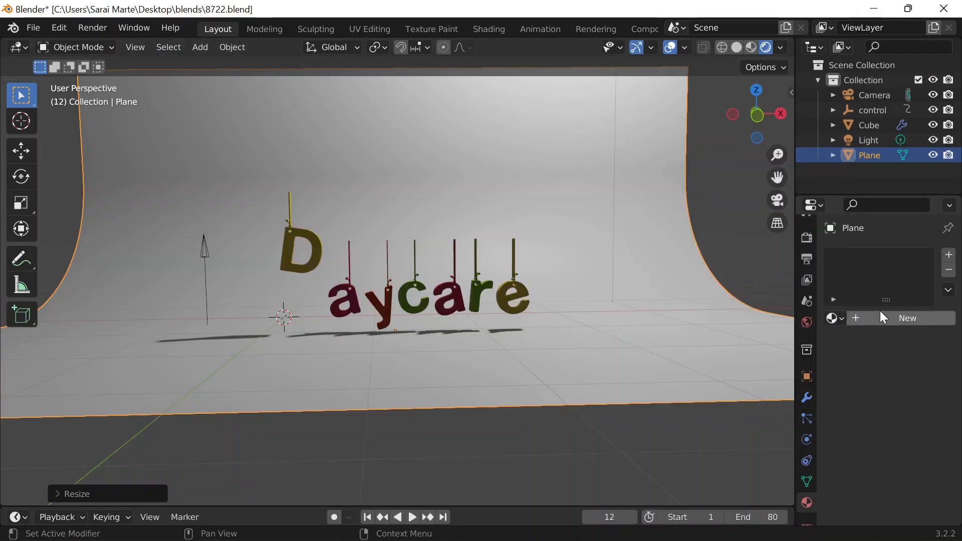
left_click(901, 318)
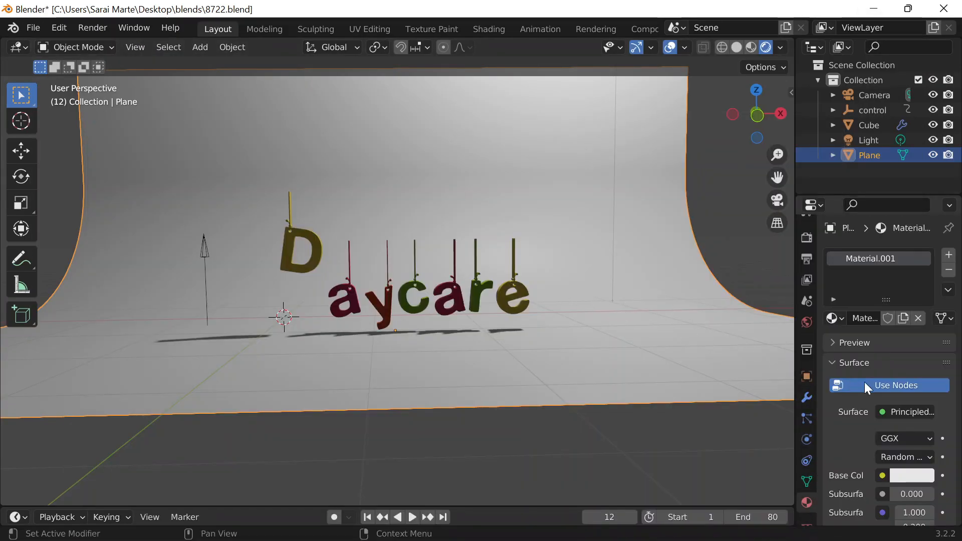
left_click(909, 474)
left_click(884, 403)
type("0E4749")
key("Return")
middle_click_drag(680, 332, 678, 345)
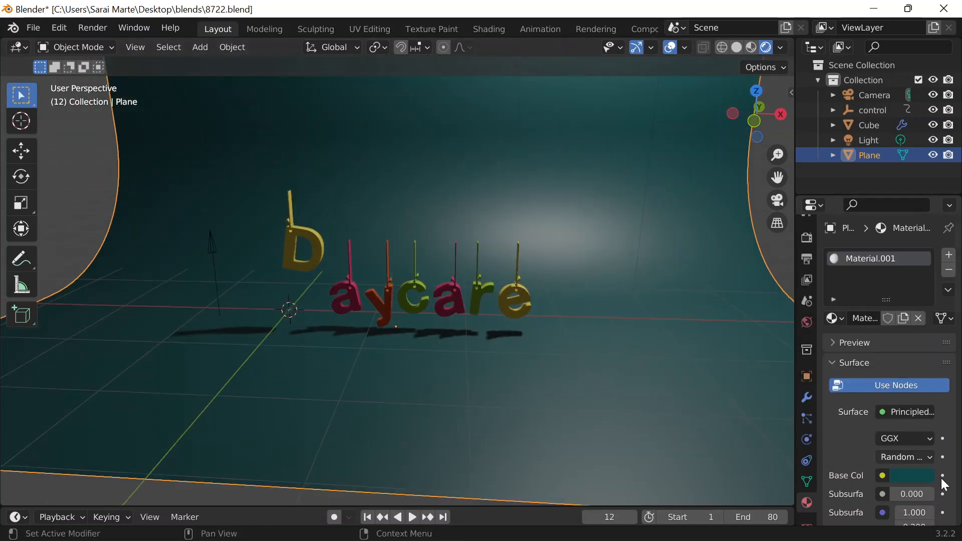
left_click(915, 474)
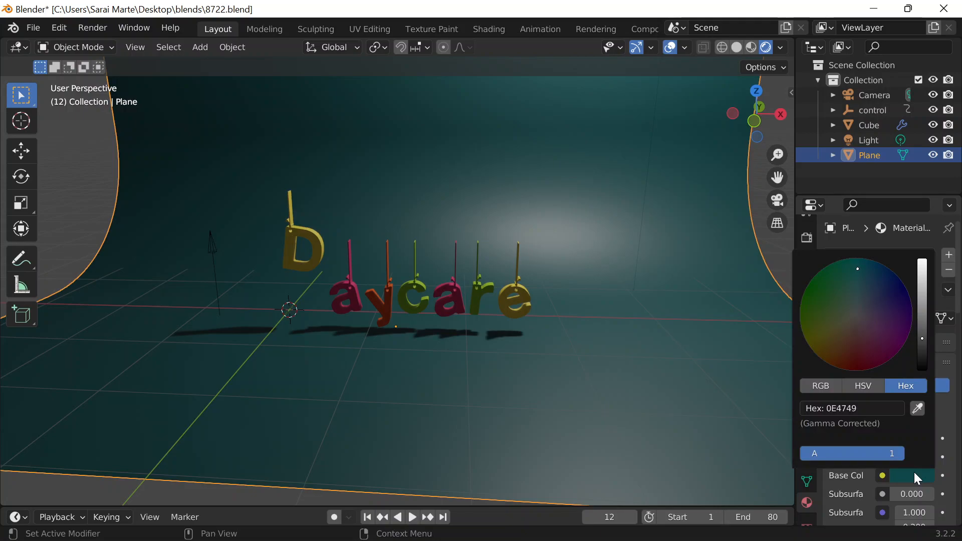
middle_click_drag(656, 377, 621, 386)
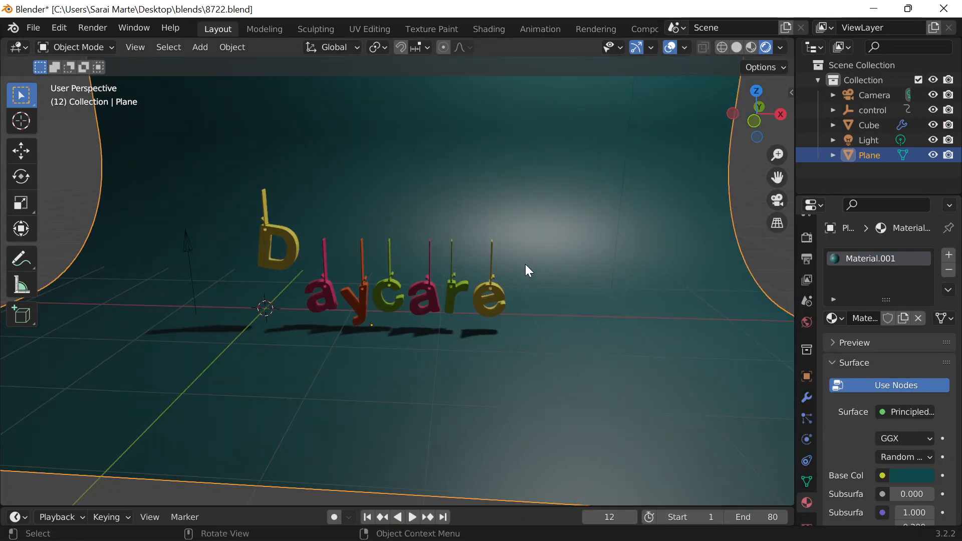
Face the letters from the front, slightly above the backdrop floor, and align the camera to that view
key("grave")
left_click(470, 222)
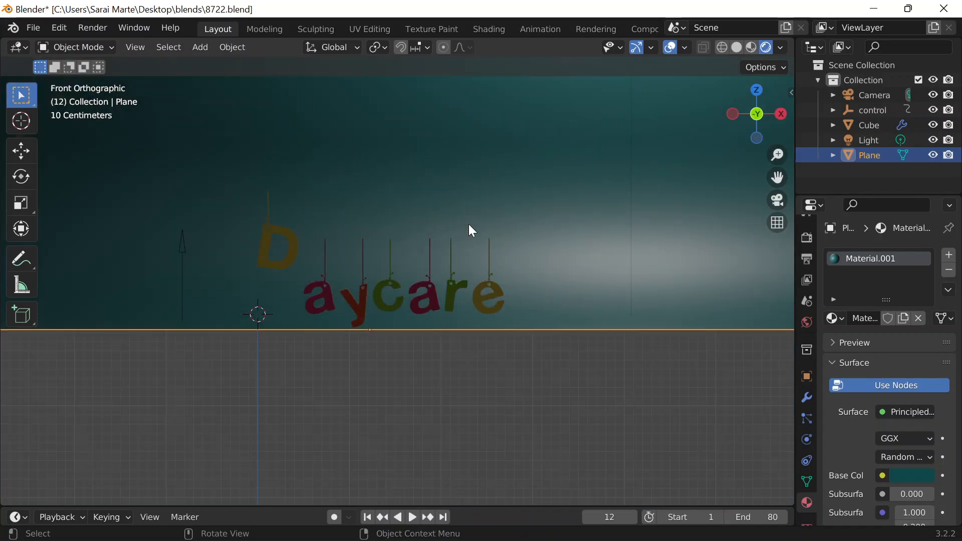
middle_click_drag(548, 271, 571, 307)
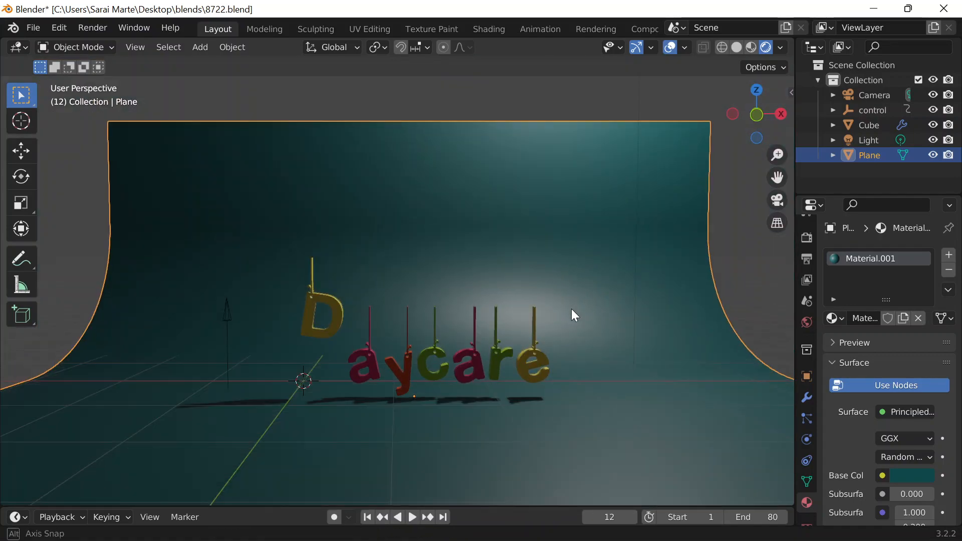
scroll(596, 308, "up", 2)
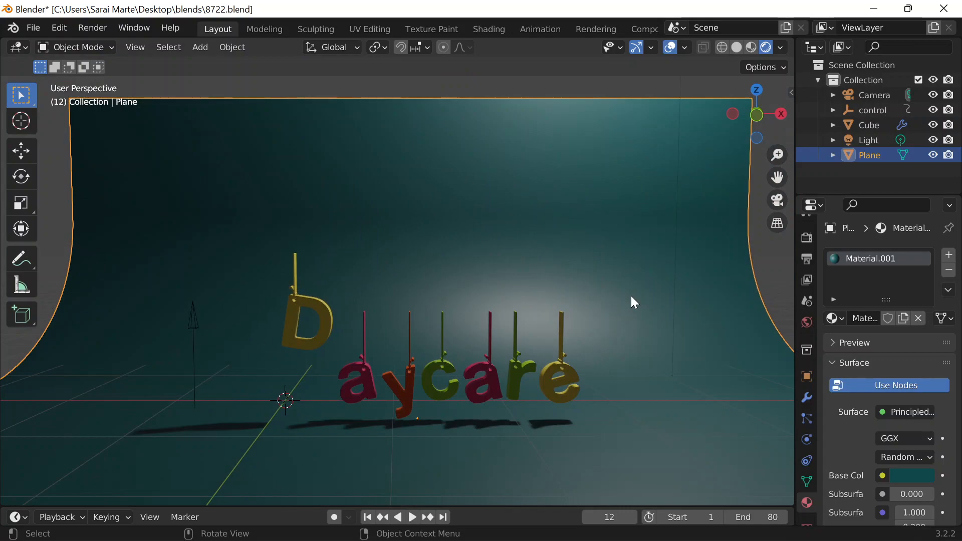
key("ctrl+alt+KP_0")
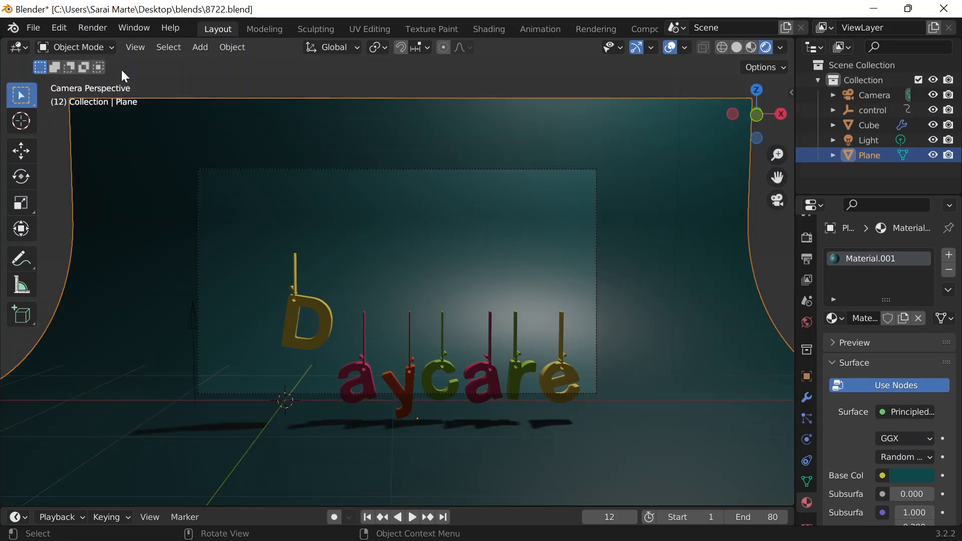
left_click(53, 28)
left_click(95, 241)
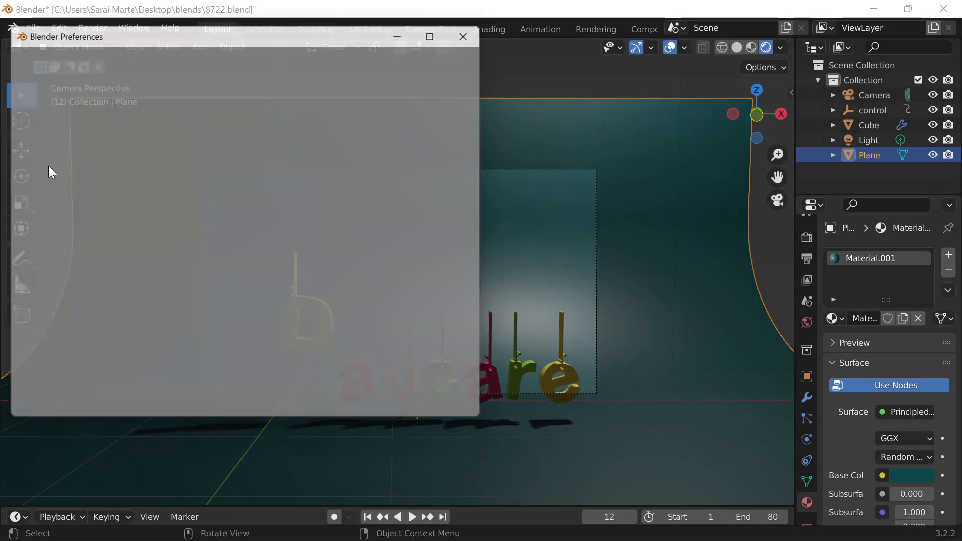
left_click(478, 27)
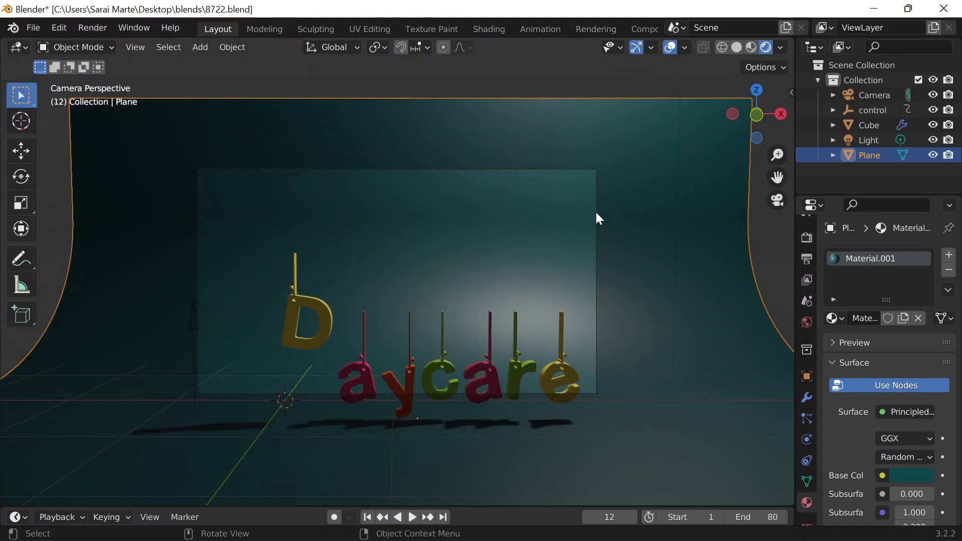
Reframe the view and realign the camera so the whole word fits, including the raised letters at frame 30
key("shift+a")
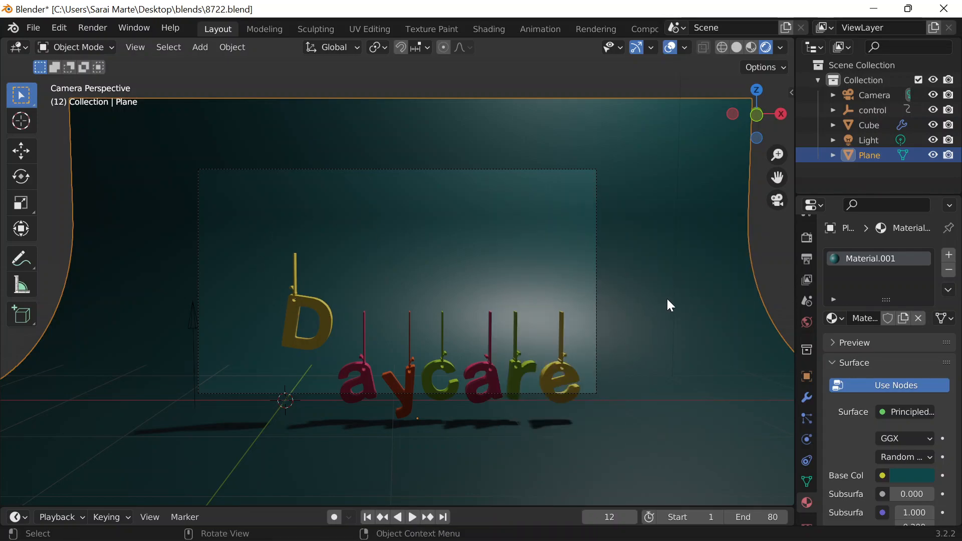
middle_click_drag(670, 306, 670, 308)
key("KP_0")
key("KP_0")
middle_click_drag(703, 312, 627, 265, "shift")
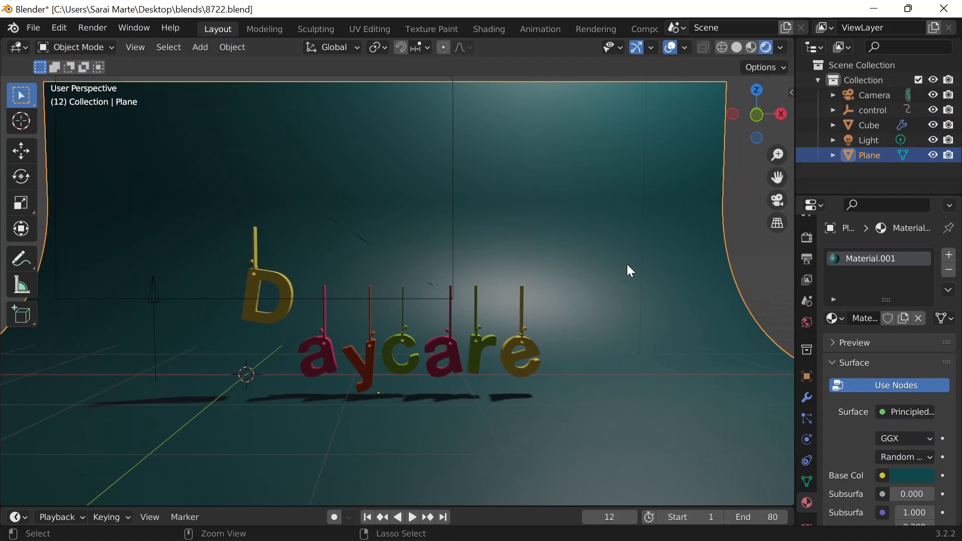
key("KP_0")
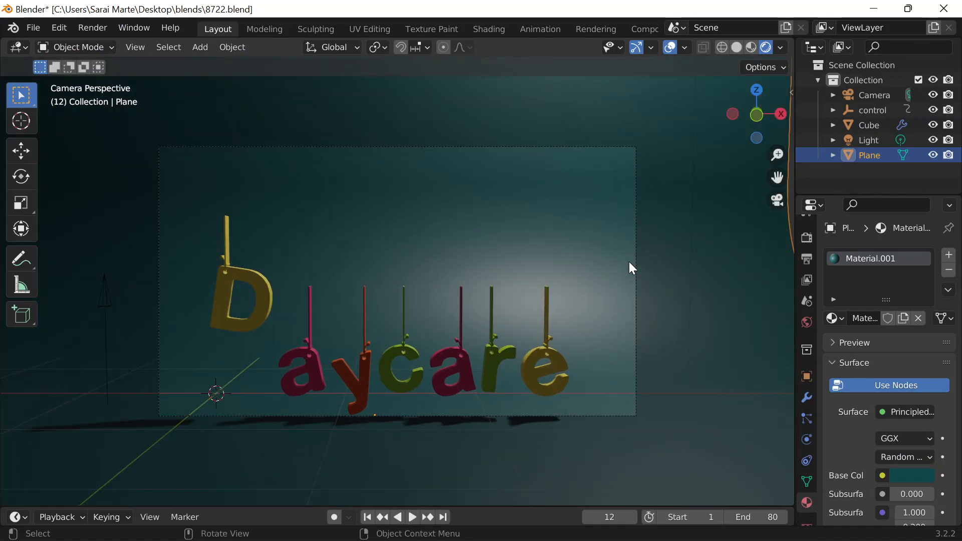
key("KP_0")
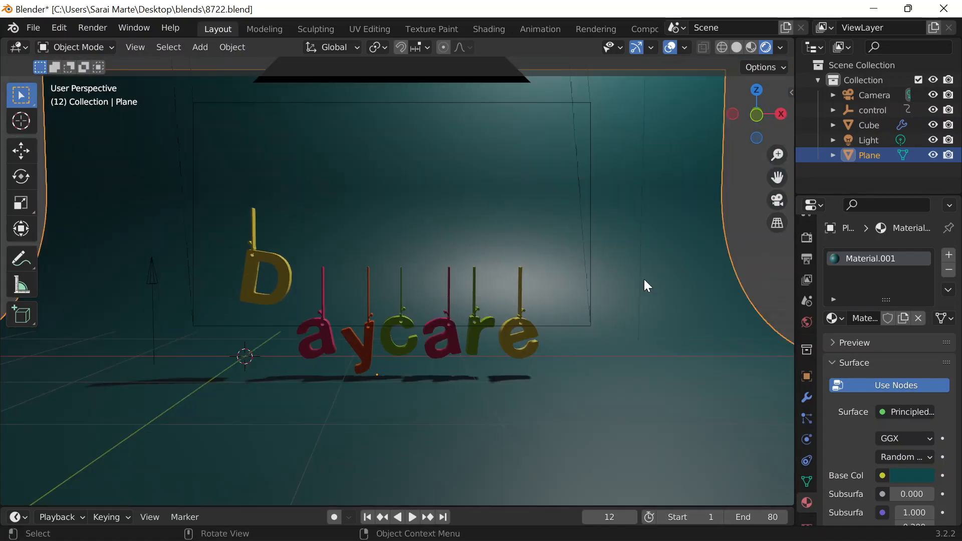
key("KP_0")
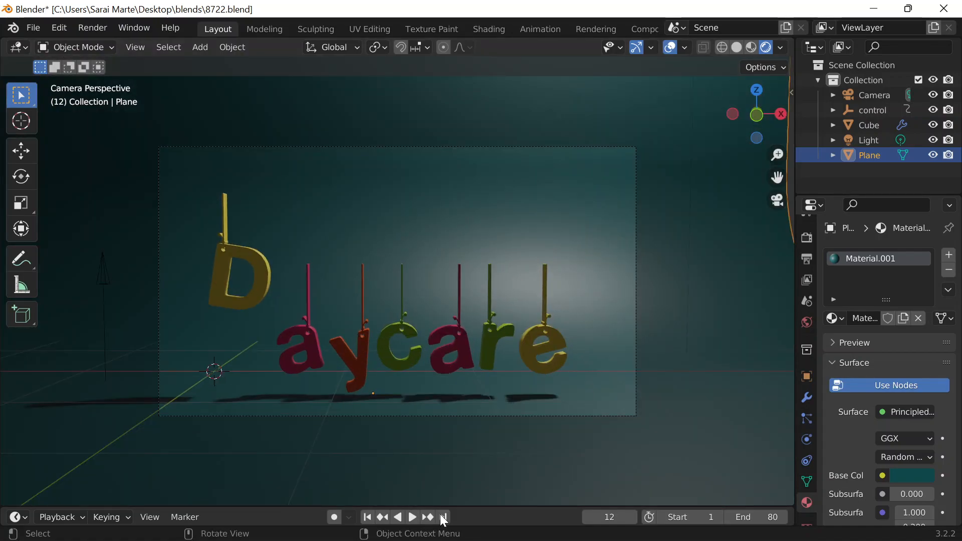
left_click(415, 514)
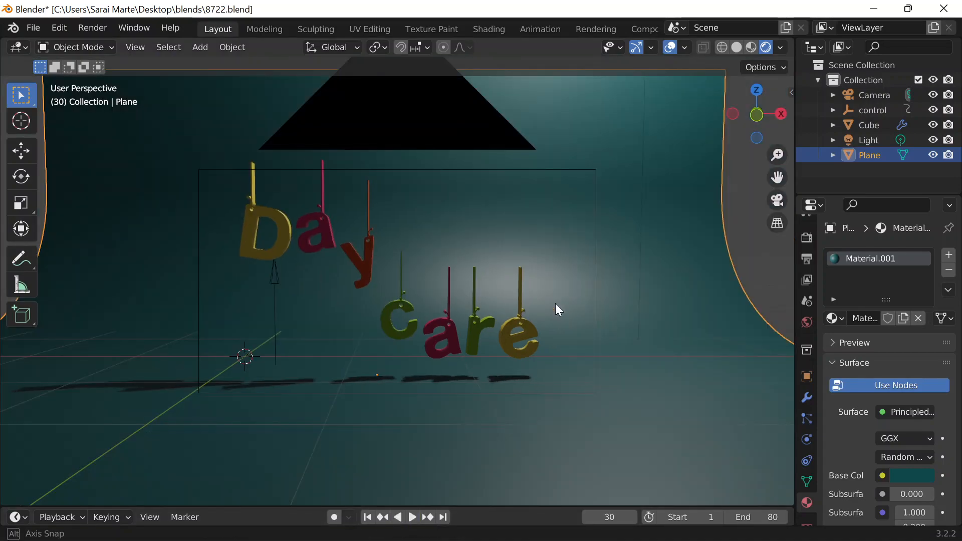
middle_click_drag(556, 303, 615, 308)
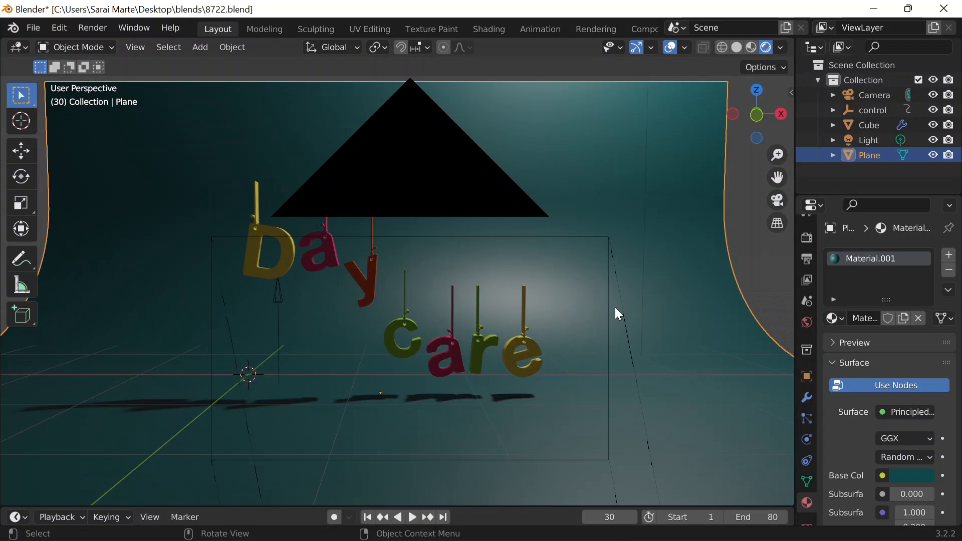
key("KP_0")
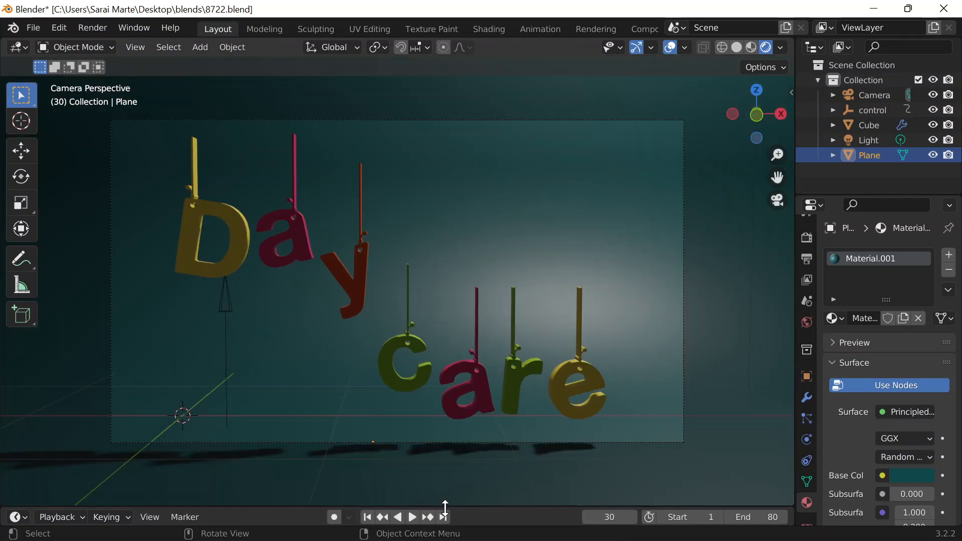
Play the letter animation through the camera view to check the framing, and stop playback
left_click(419, 514)
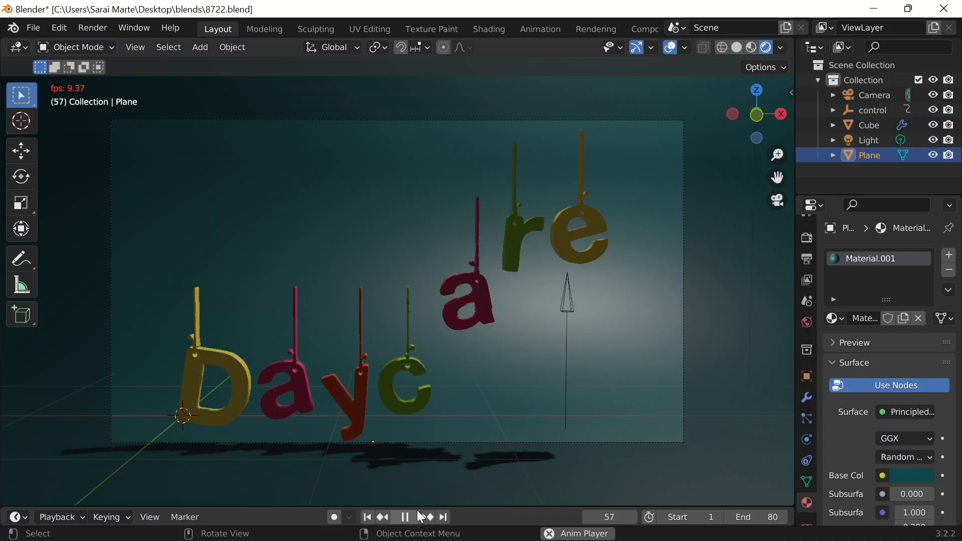
left_click(420, 516)
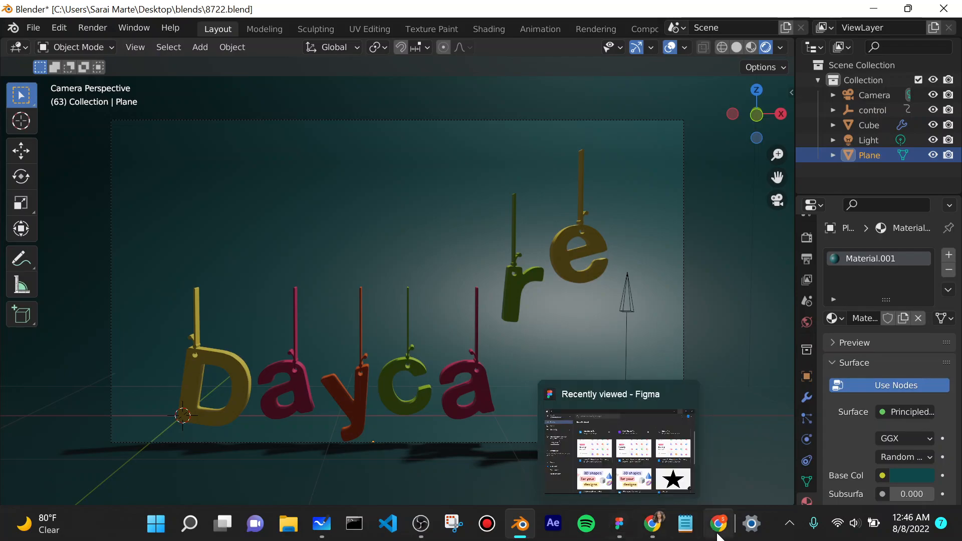
left_click(421, 523)
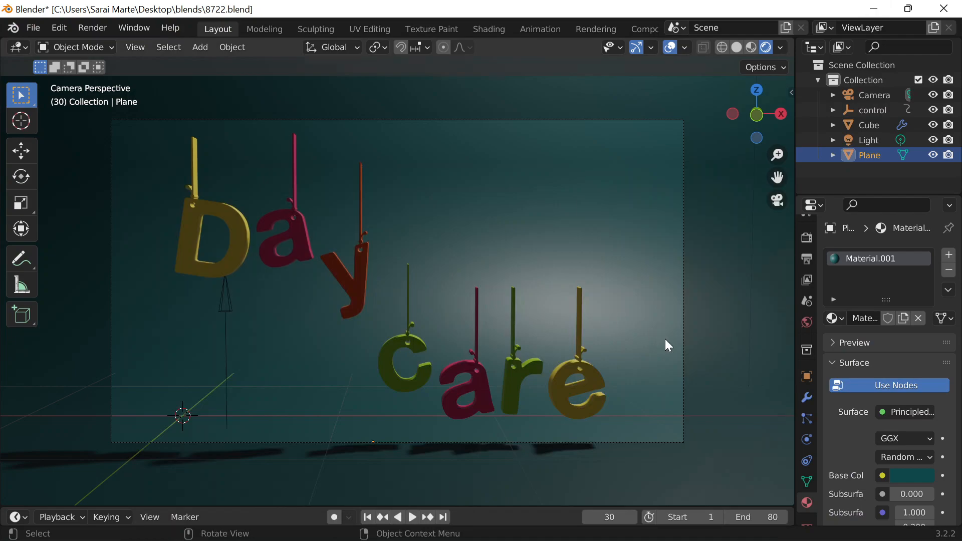
scroll(665, 338, "down", 3)
scroll(647, 351, "up", 1)
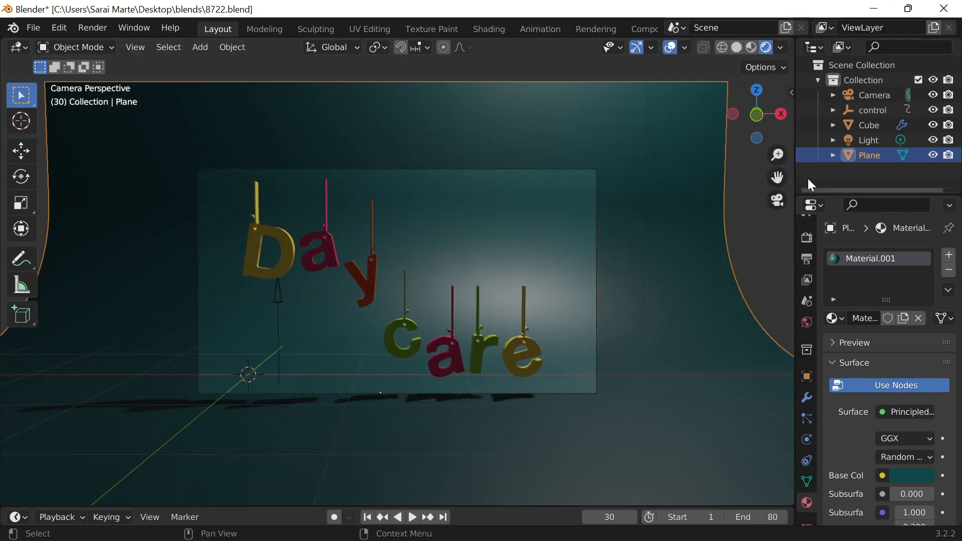
Browse to the Desktop for the render output path and create a new folder there
left_click(807, 262)
scroll(872, 401, "down", 8)
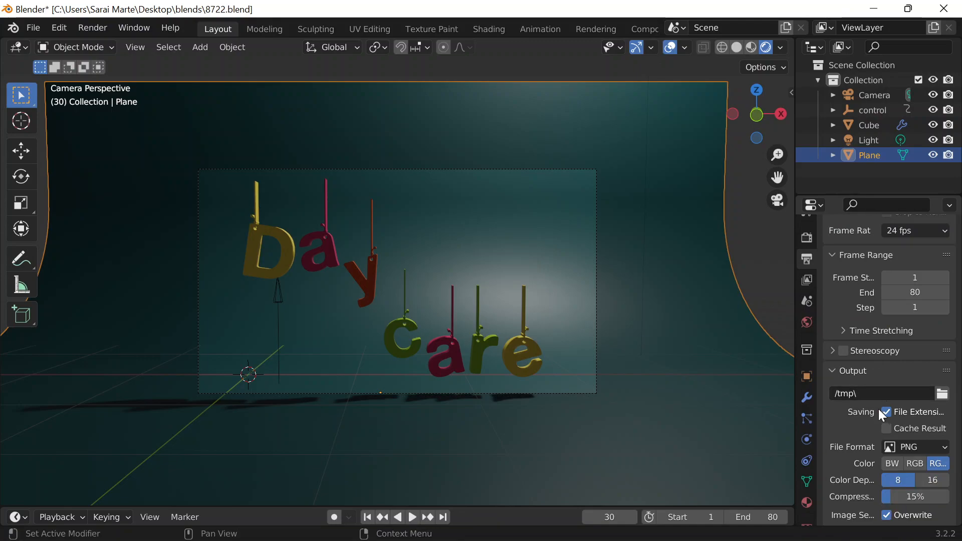
left_click(942, 334)
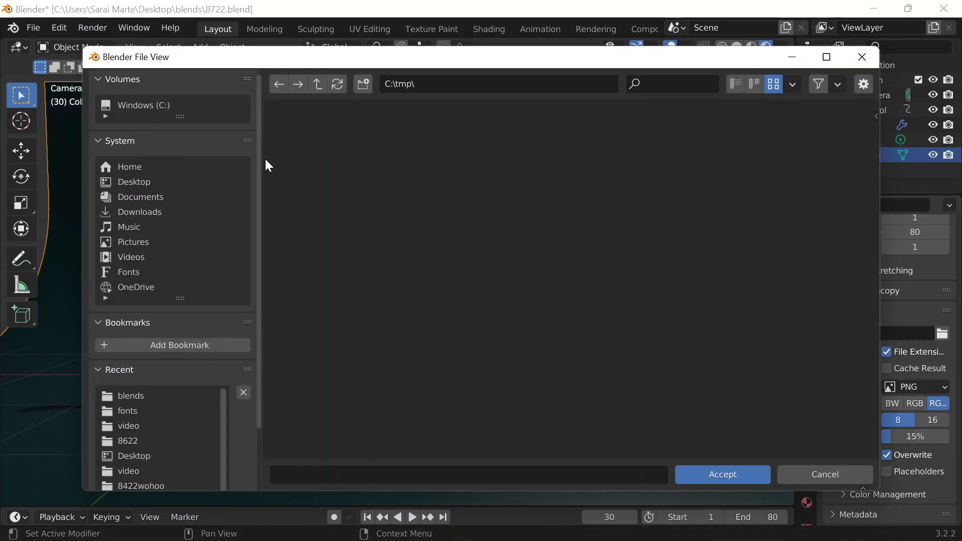
left_click(195, 181)
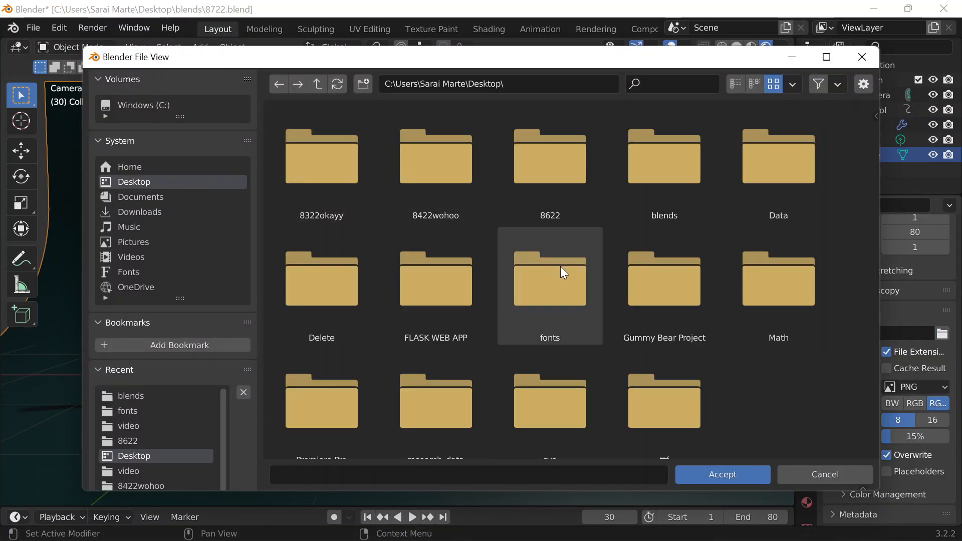
left_click(363, 84)
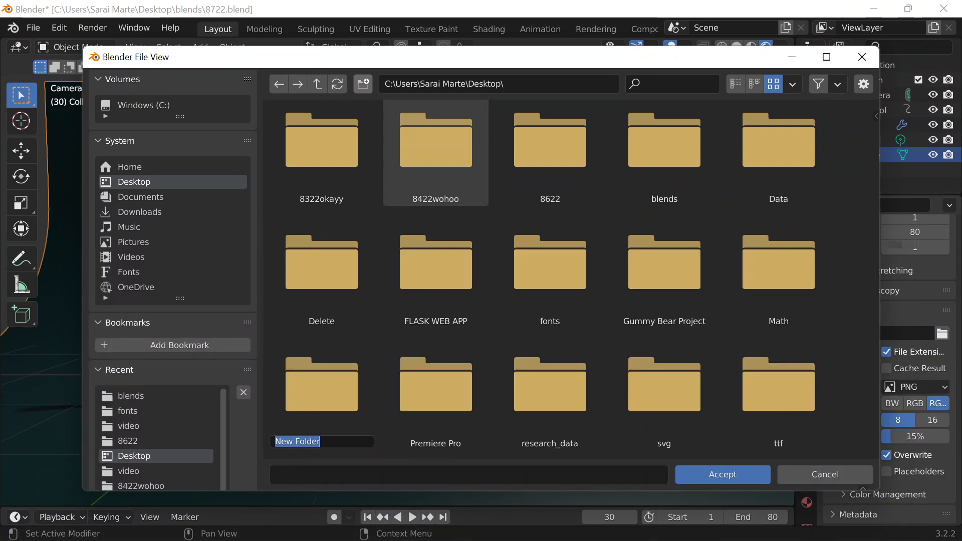